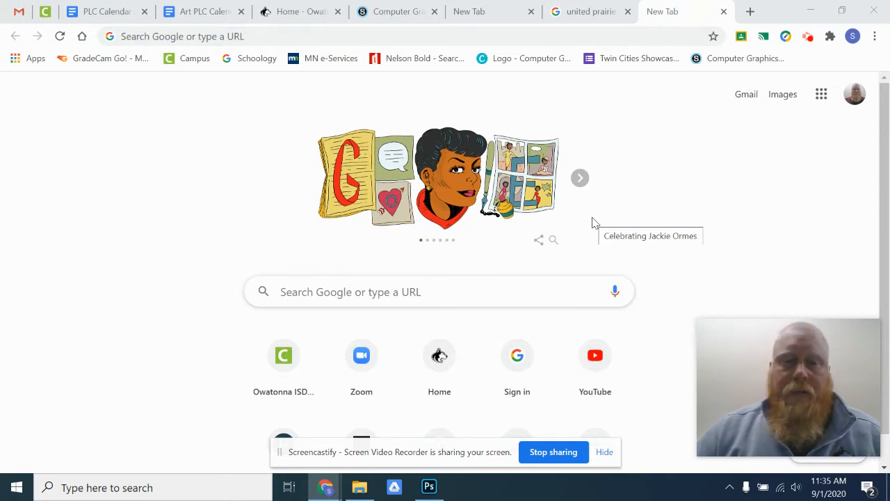
- Search the computer's apps for "photo" and switch to Adobe Photoshop 2020
click(16, 487)
scroll(135, 224, down, 5)
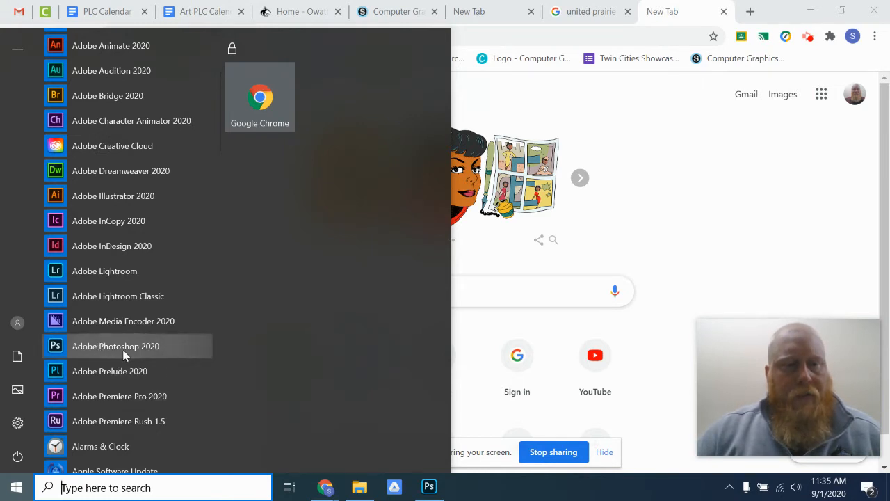
click(121, 490)
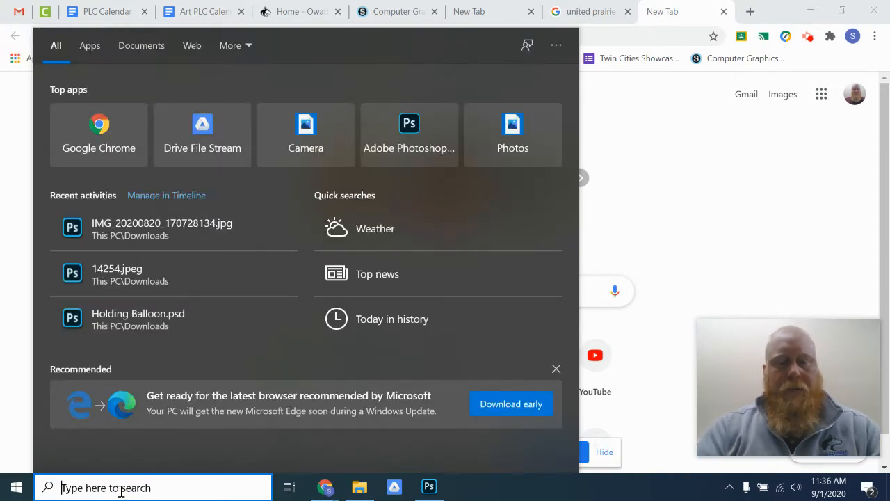
text(photo)
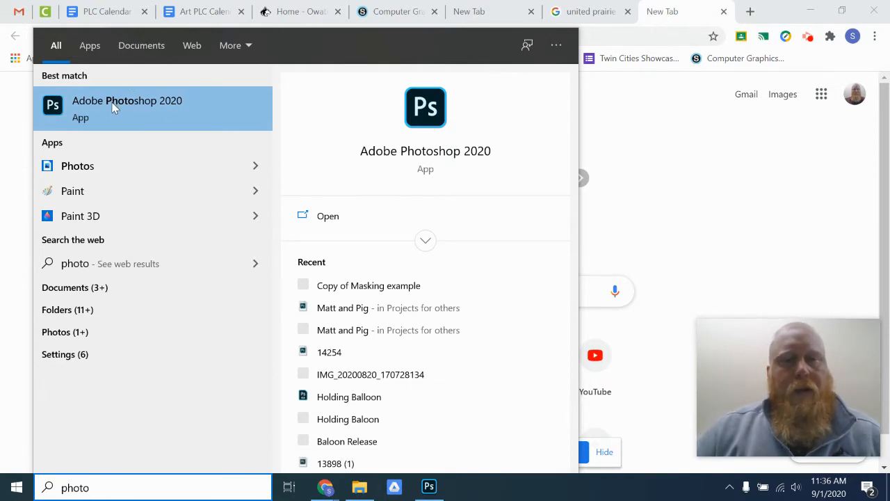
click(429, 489)
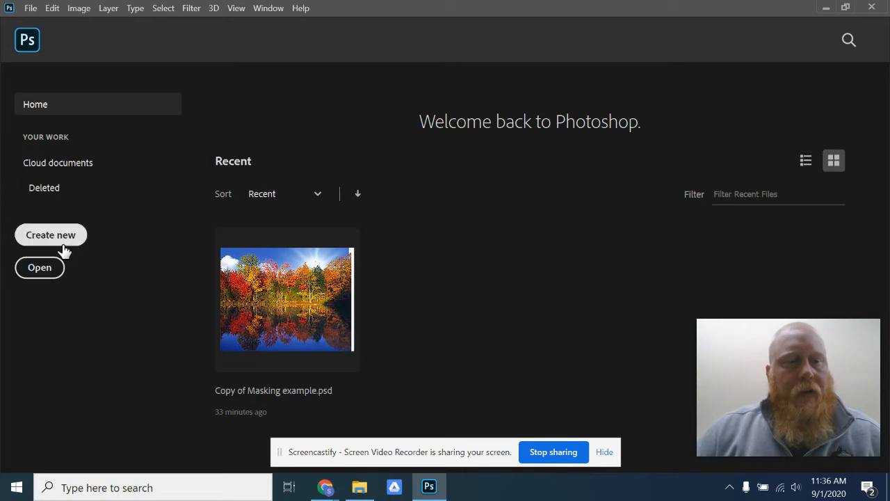
- Create a new document 8 inches wide and 11 inches high at 300 pixels/inch in RGB Color with a white background
click(31, 9)
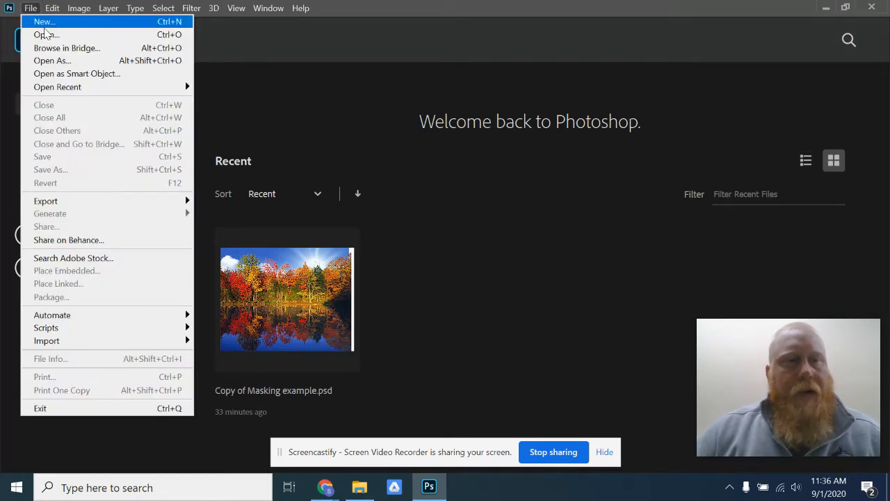
click(44, 23)
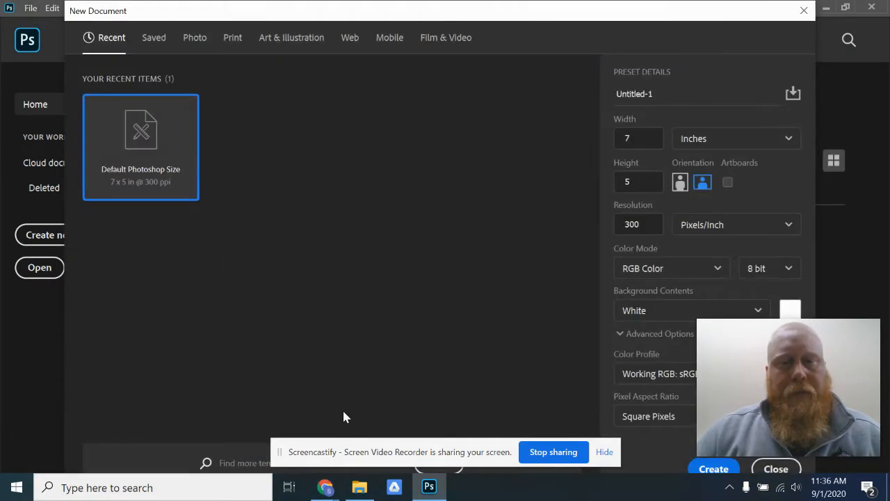
drag(757, 351, 60, 367)
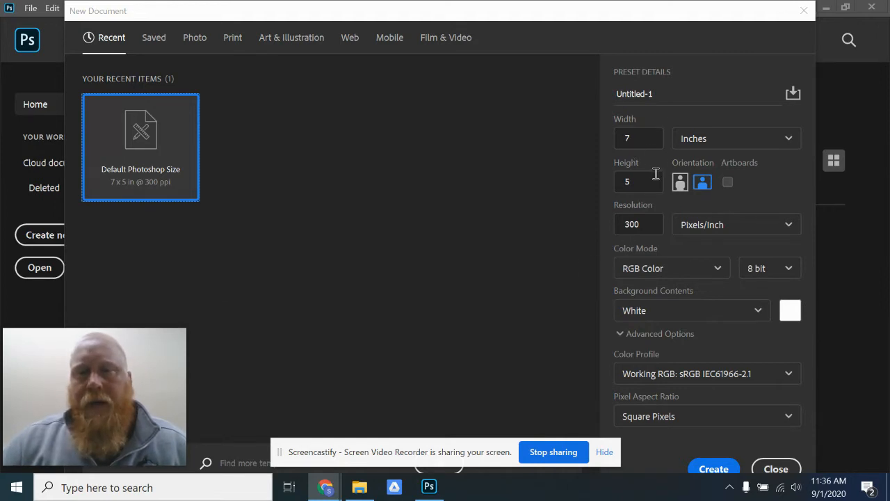
double_click(630, 139)
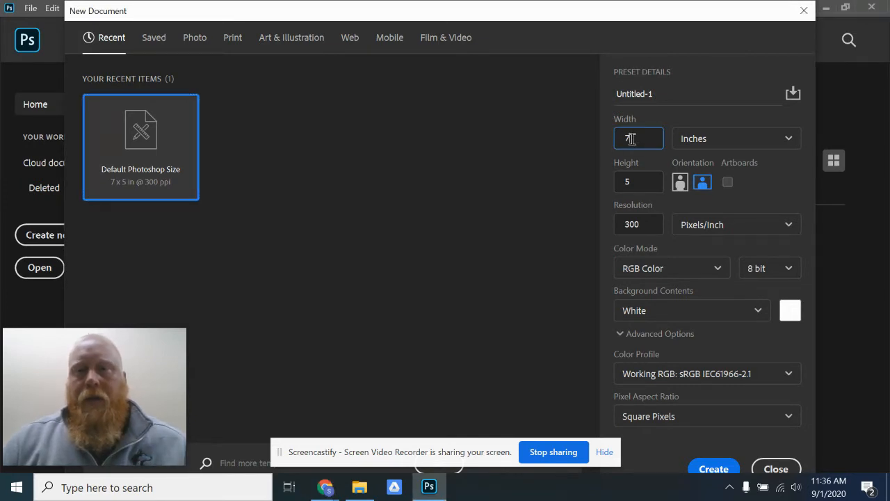
text(8)
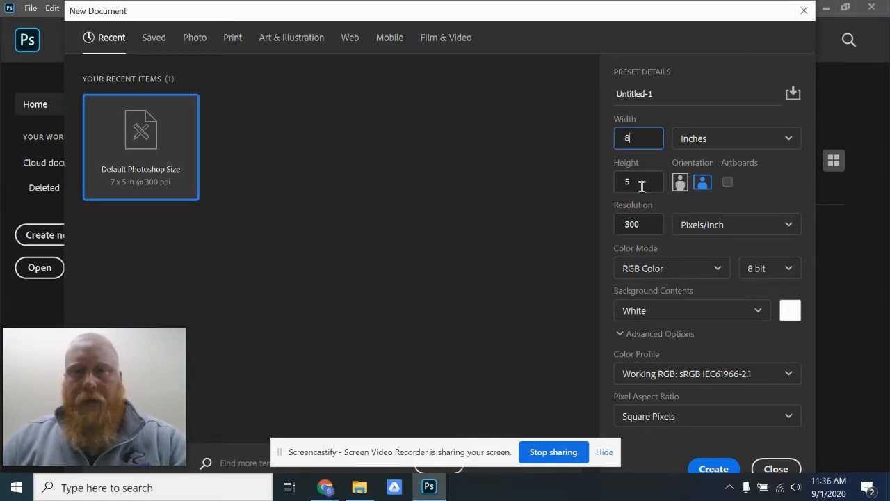
key(Tab)
text(11)
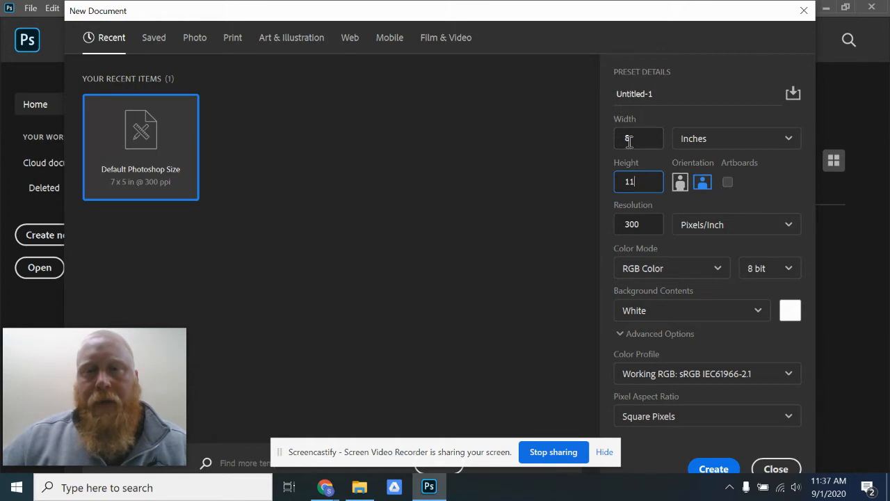
click(718, 472)
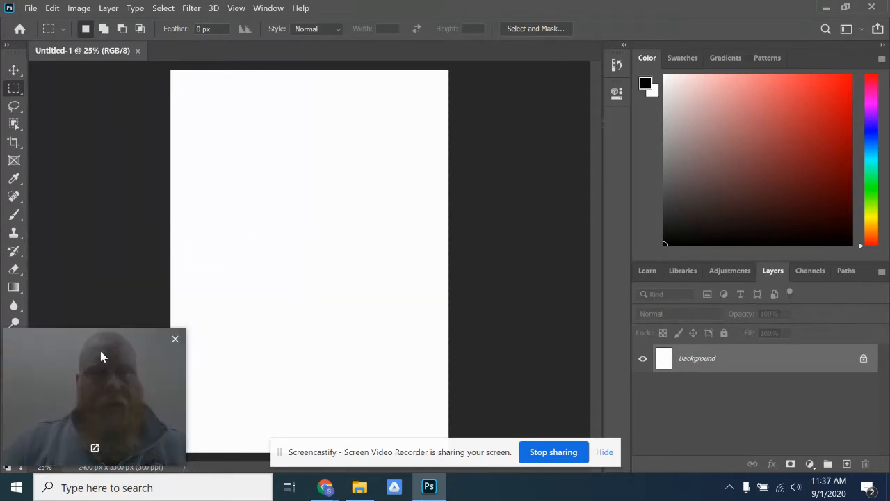
drag(86, 370, 743, 124)
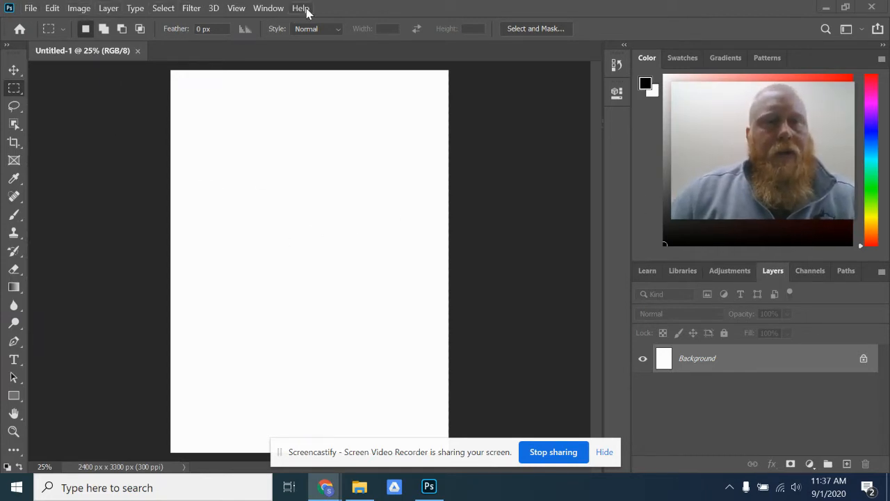
click(30, 9)
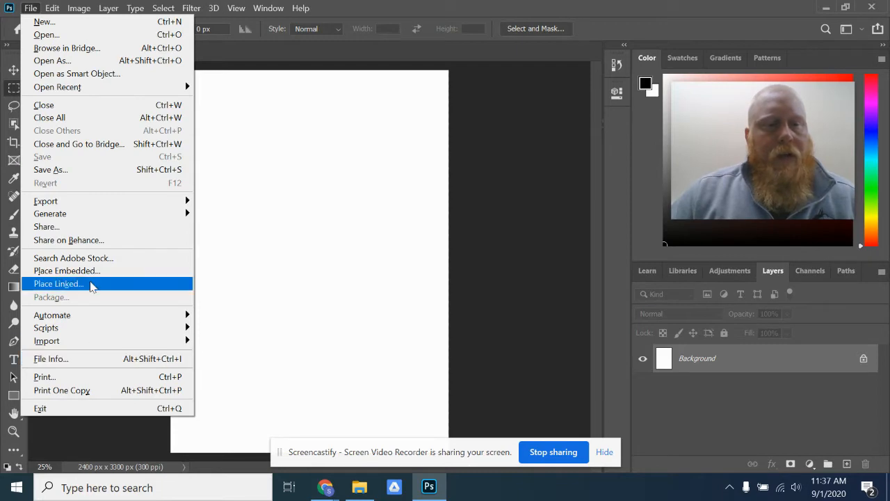
mouse_move(52, 8)
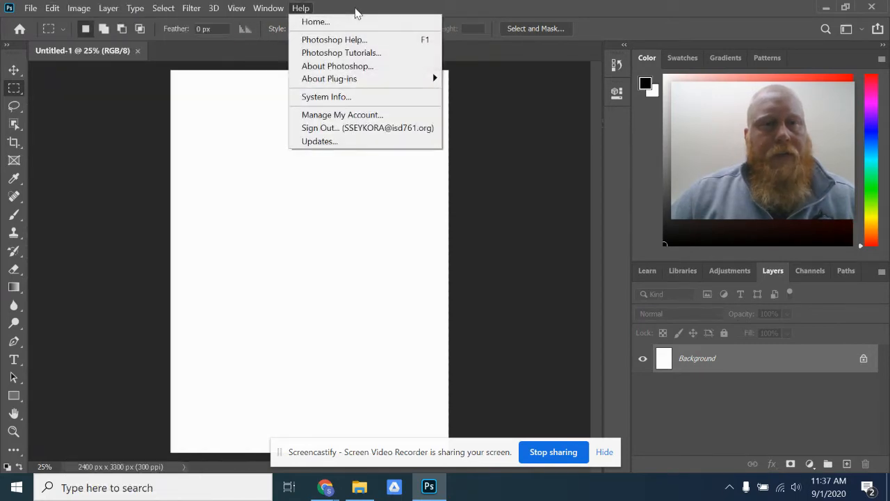
click(76, 8)
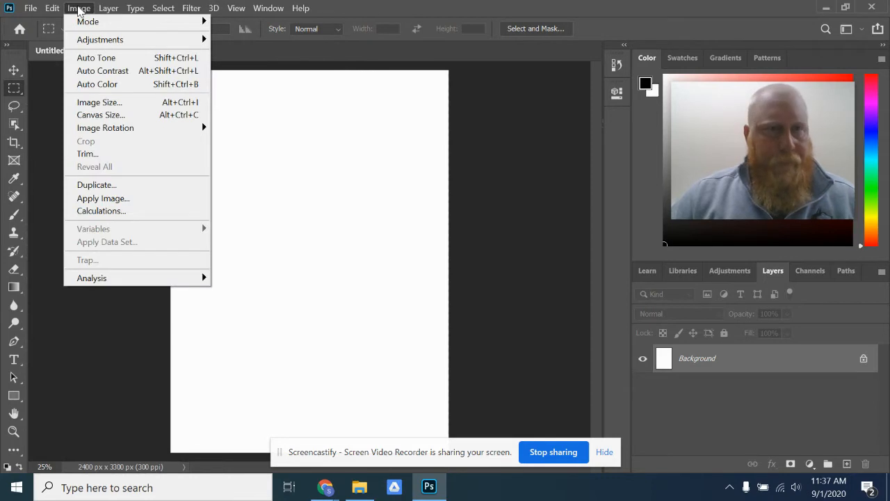
mouse_move(82, 23)
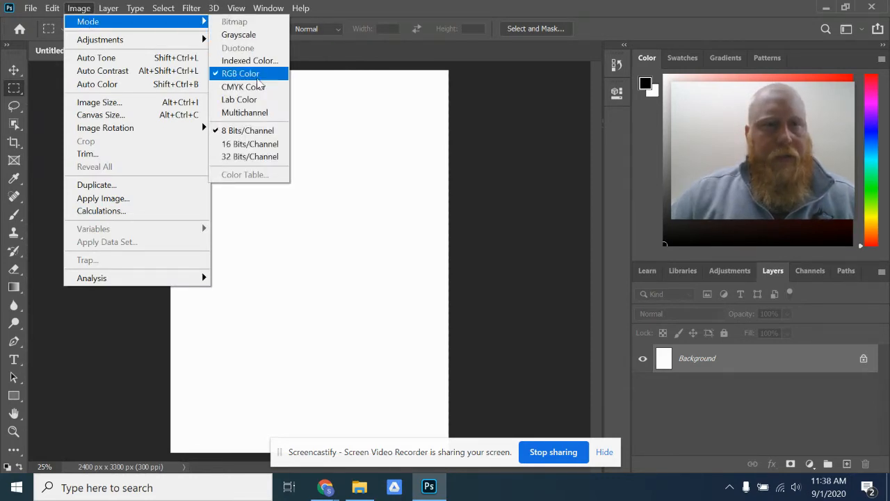
mouse_move(133, 41)
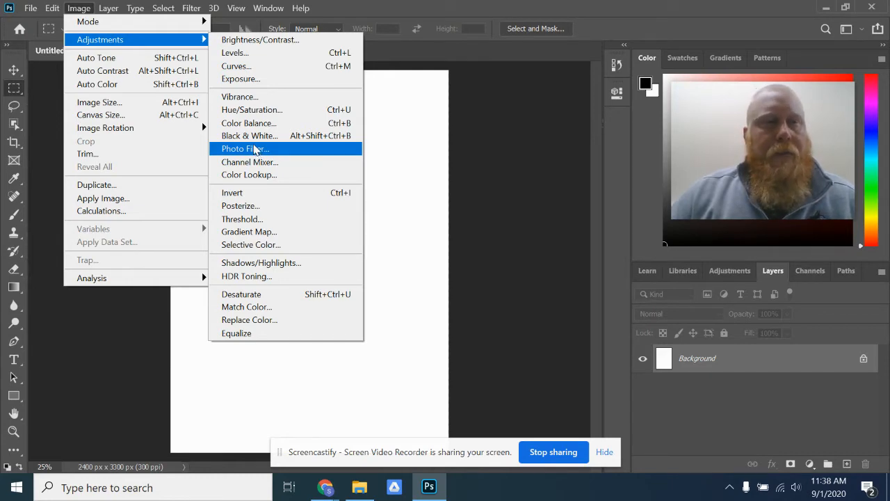
mouse_move(109, 11)
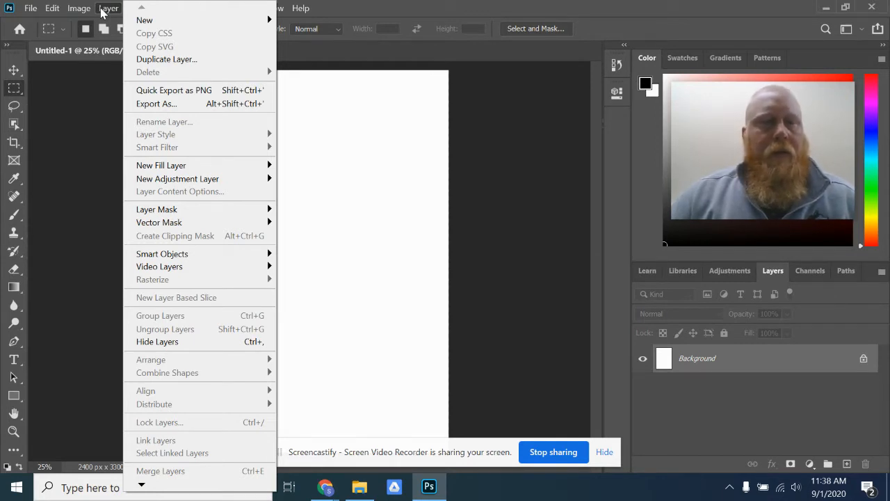
click(400, 11)
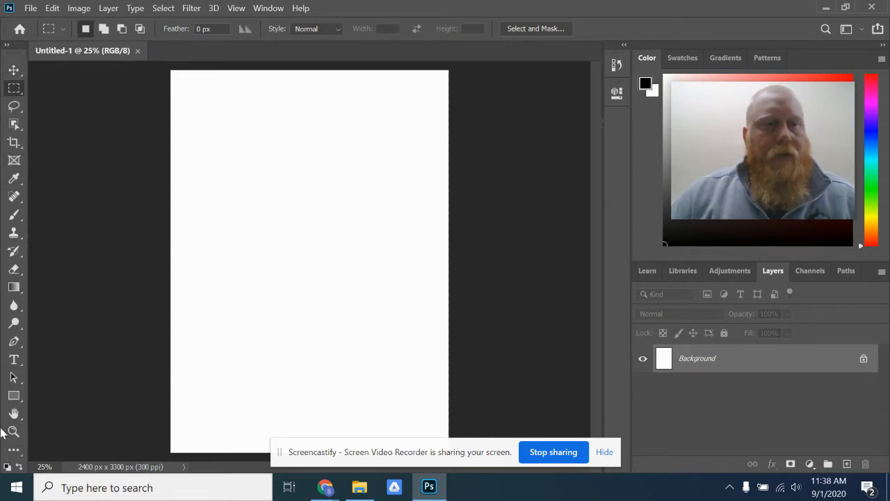
- Examine the Move, Marquee and Lasso tools and the variants grouped with each of them
click(16, 73)
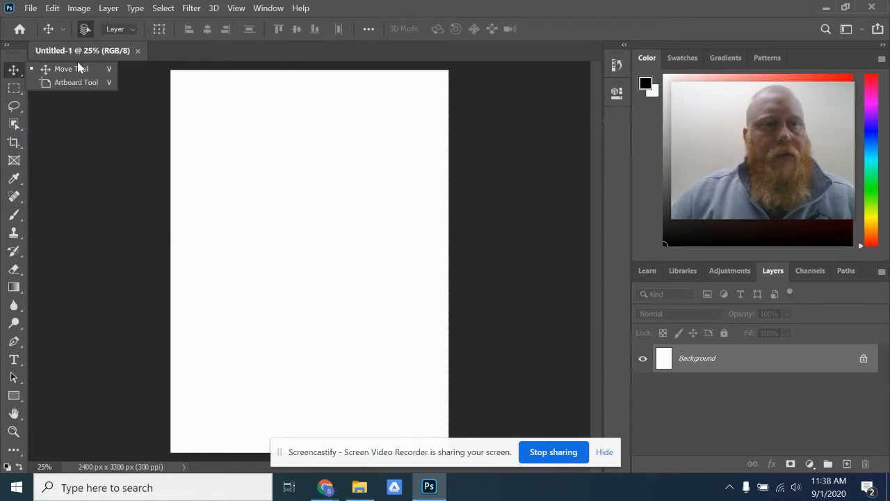
click(15, 89)
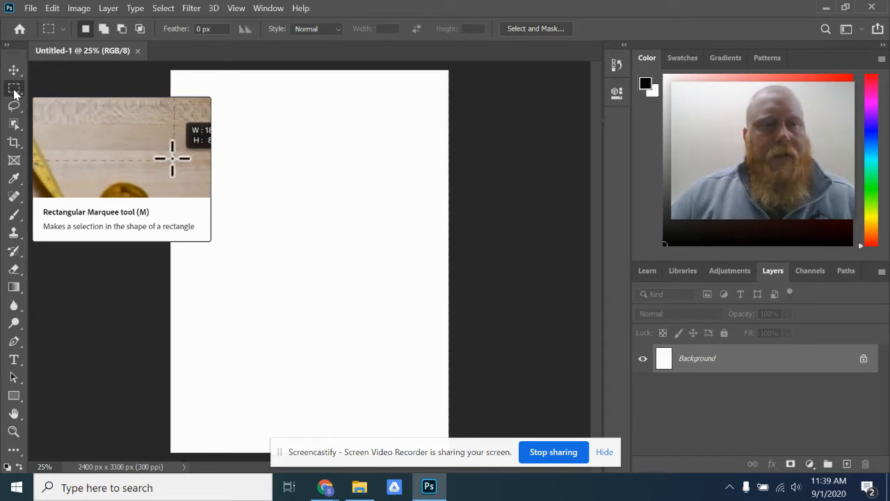
click(14, 92)
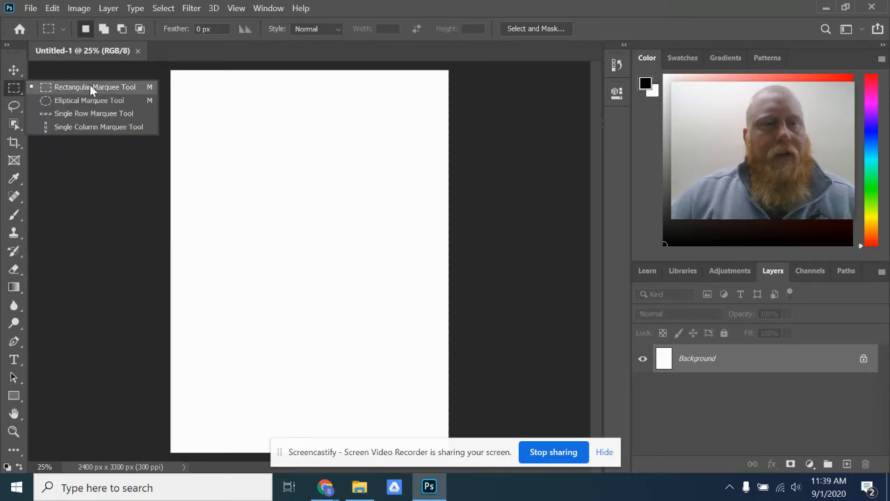
click(94, 129)
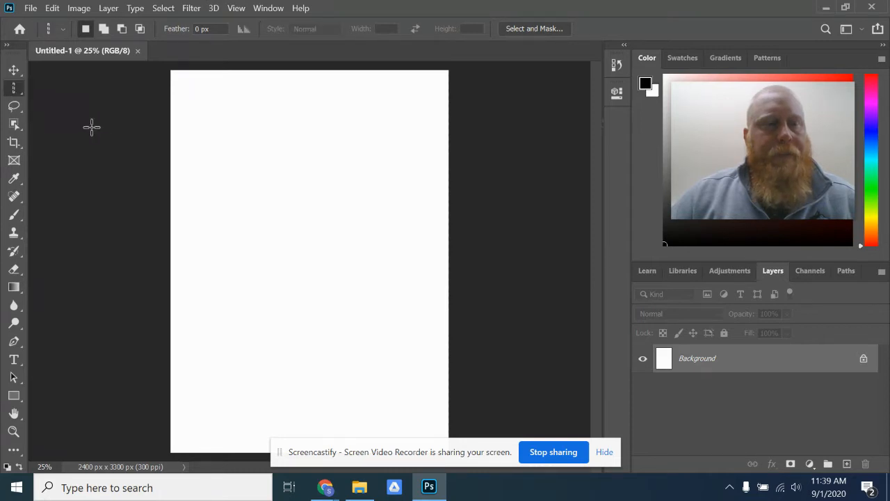
right_click(14, 88)
click(42, 87)
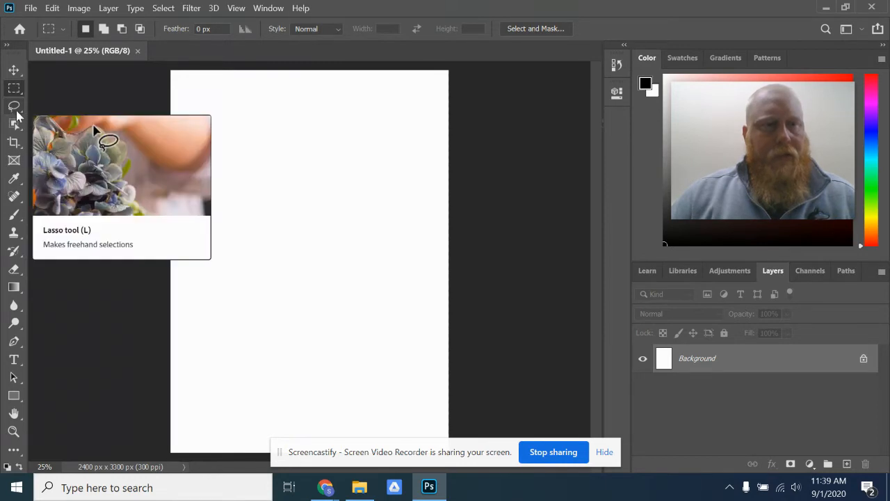
click(16, 112)
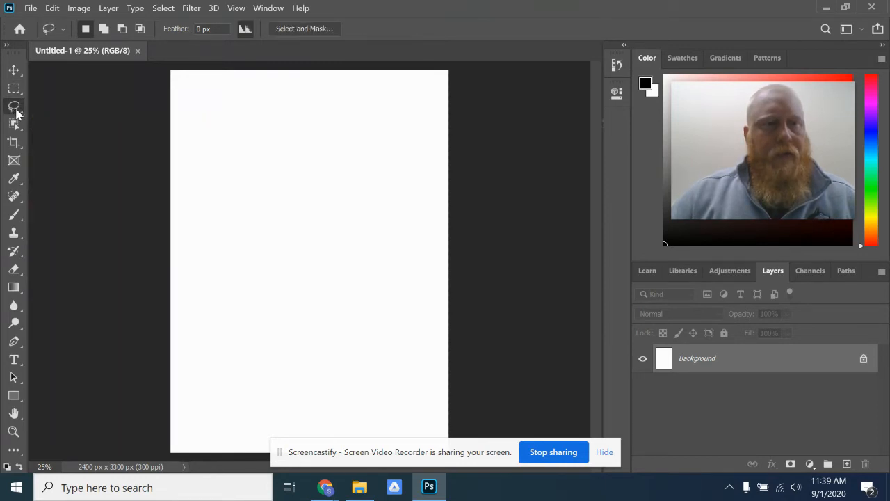
right_click(16, 110)
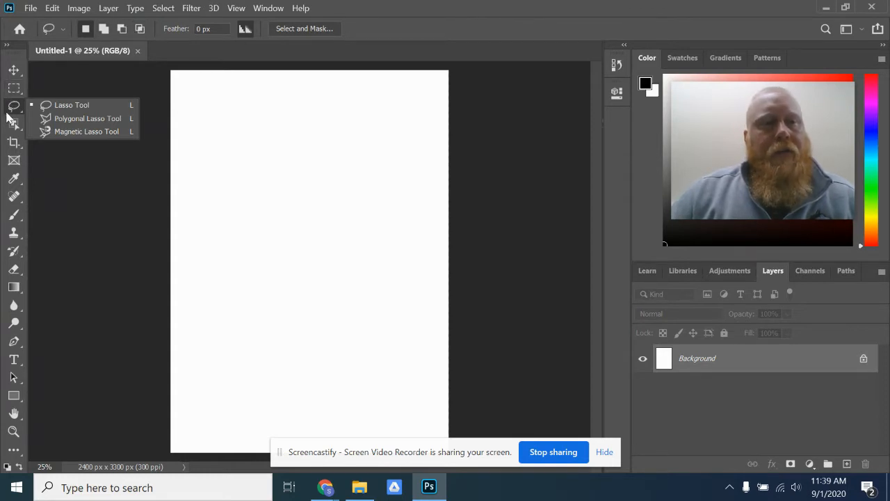
- Activate the Brush tool and set the brush size to 25 px
click(14, 218)
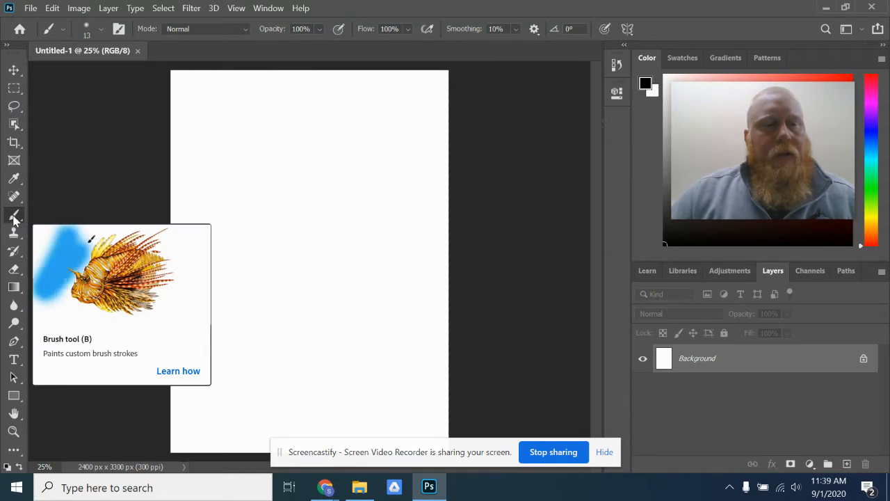
click(62, 28)
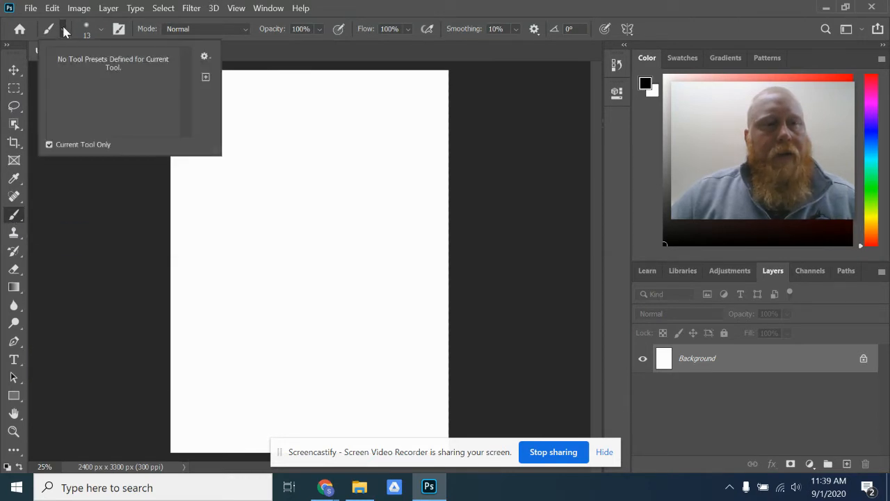
click(63, 28)
click(62, 28)
click(49, 29)
click(49, 29)
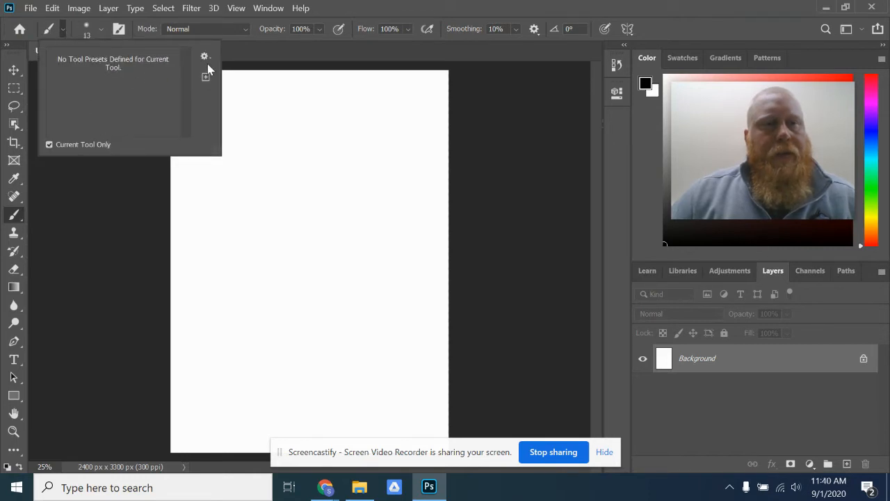
click(101, 28)
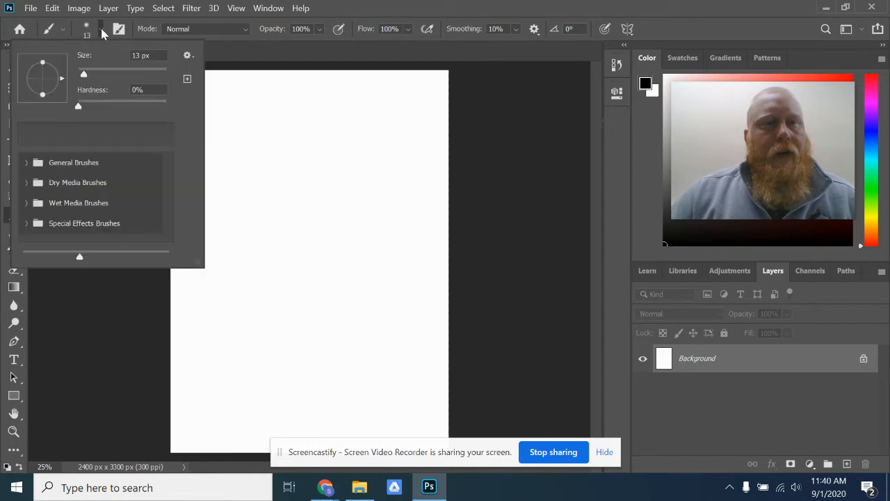
mouse_move(84, 74)
mouse_down()
mouse_move(109, 76)
mouse_move(91, 75)
mouse_up()
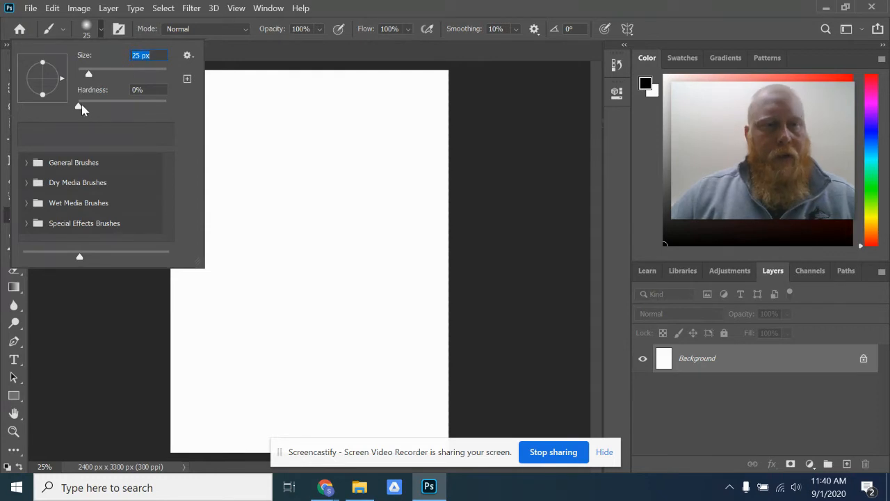
mouse_move(79, 108)
mouse_down()
mouse_move(135, 109)
mouse_move(79, 109)
mouse_up()
key(Down)
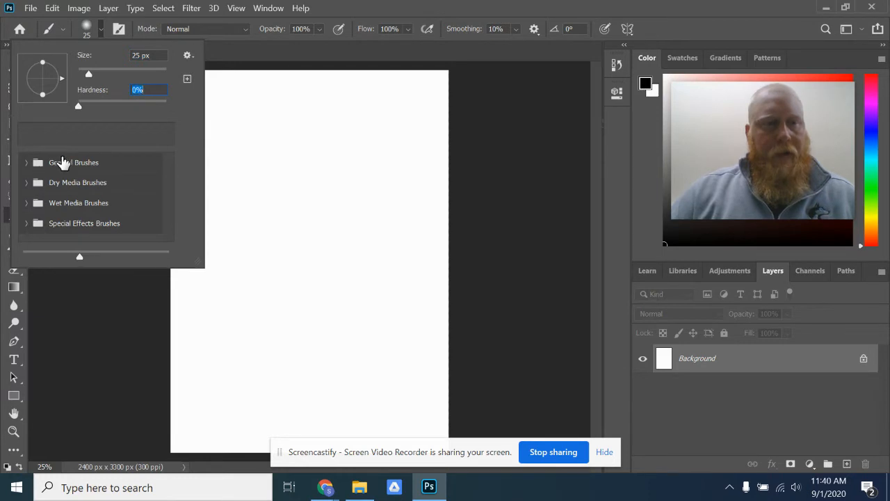
- Choose the Soft Round Pressure Size brush from the General Brushes and set its size to 72 px
click(25, 164)
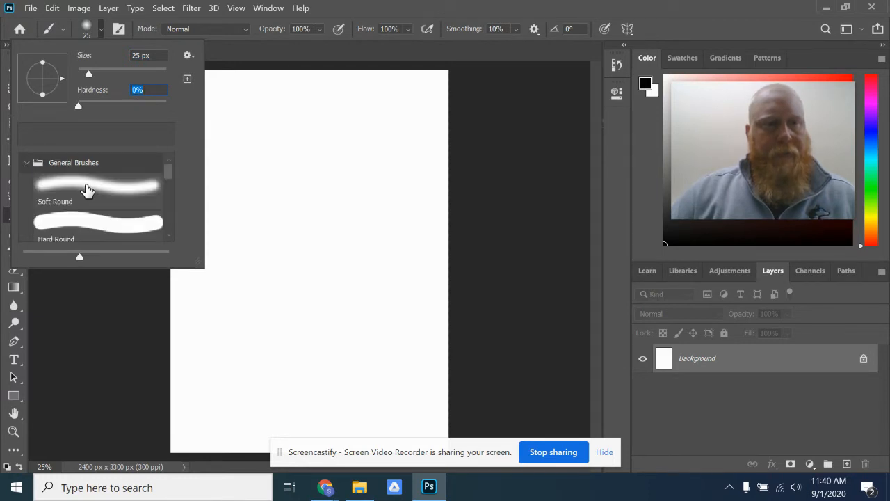
scroll(96, 191, down, 1)
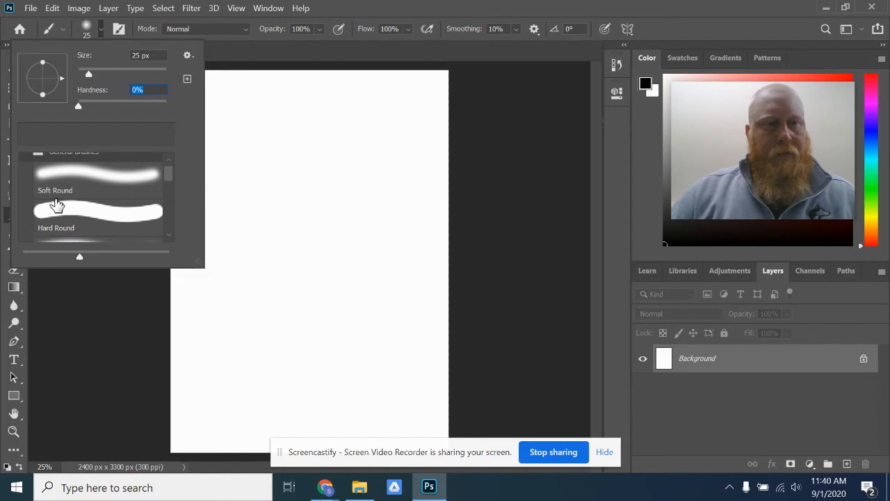
scroll(102, 209, down, 1)
scroll(74, 213, down, 1)
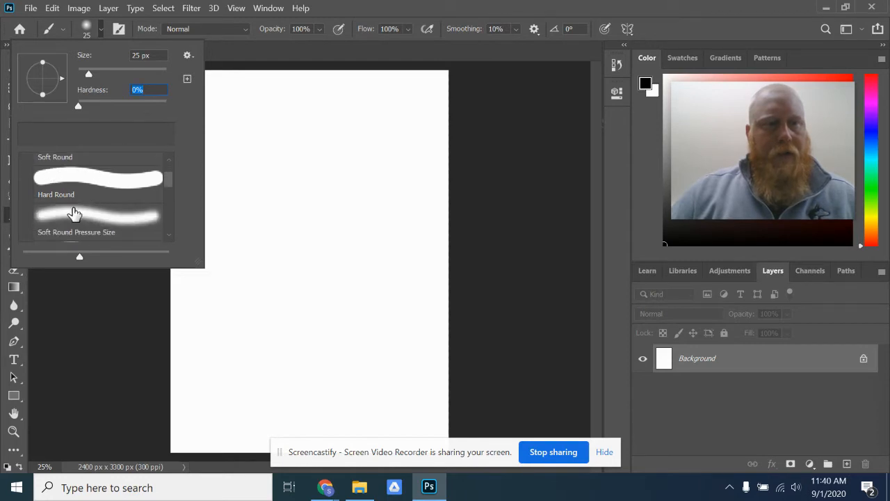
click(88, 174)
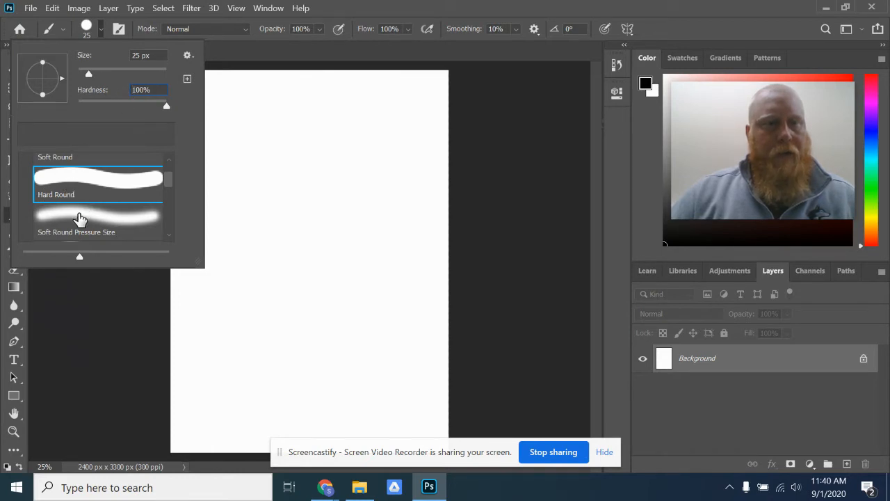
click(87, 214)
scroll(77, 205, down, 1)
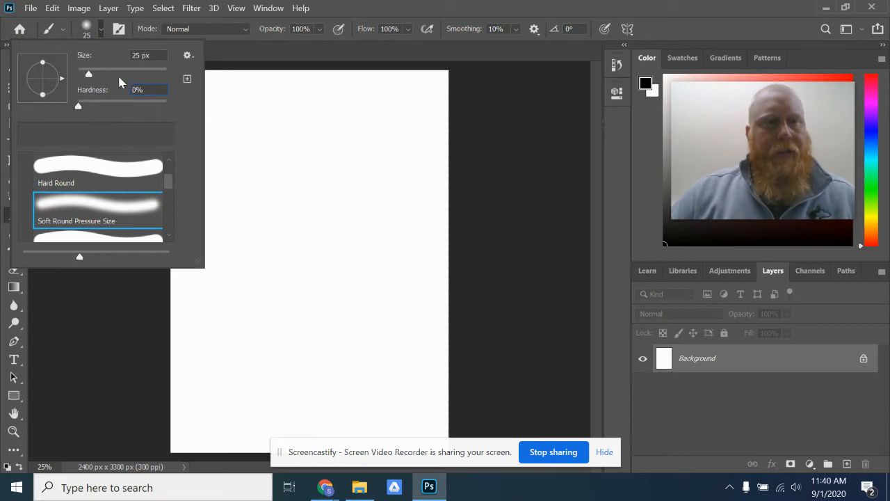
drag(88, 74, 109, 73)
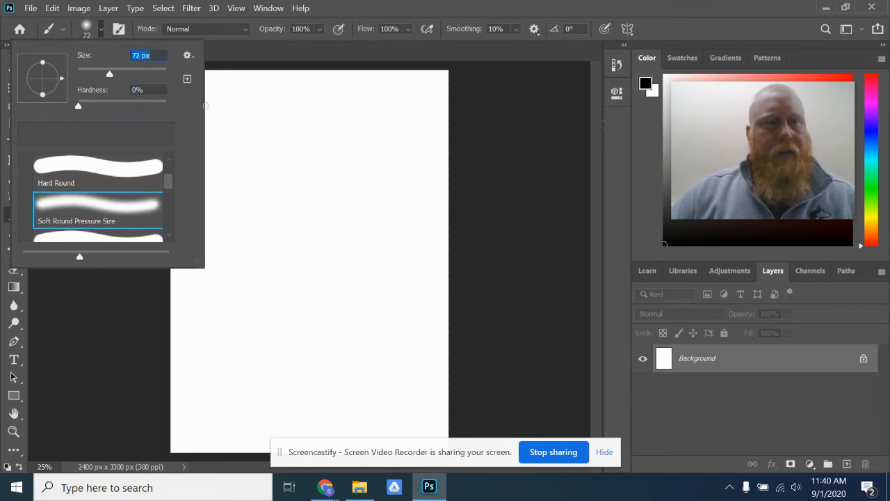
scroll(97, 181, down, 5)
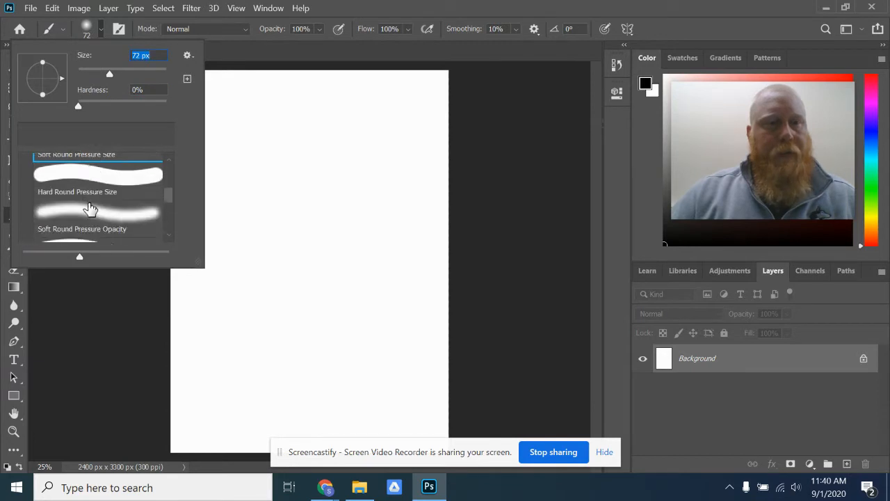
scroll(89, 209, up, 1)
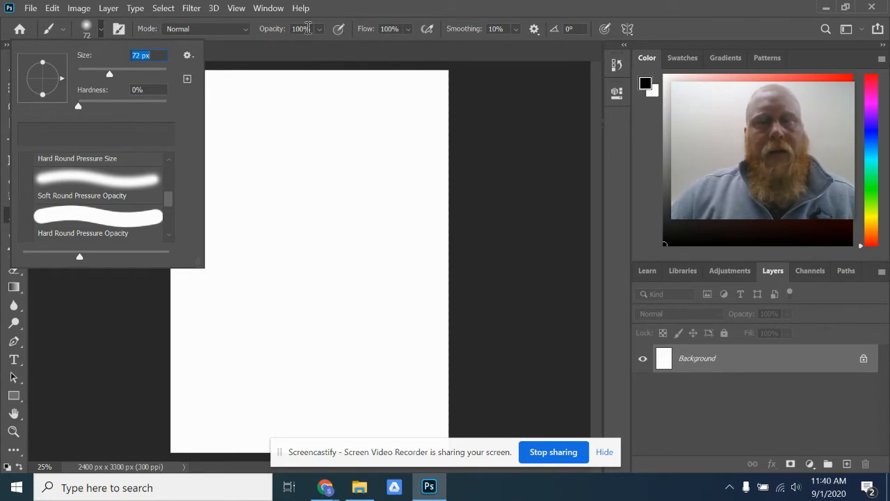
click(357, 49)
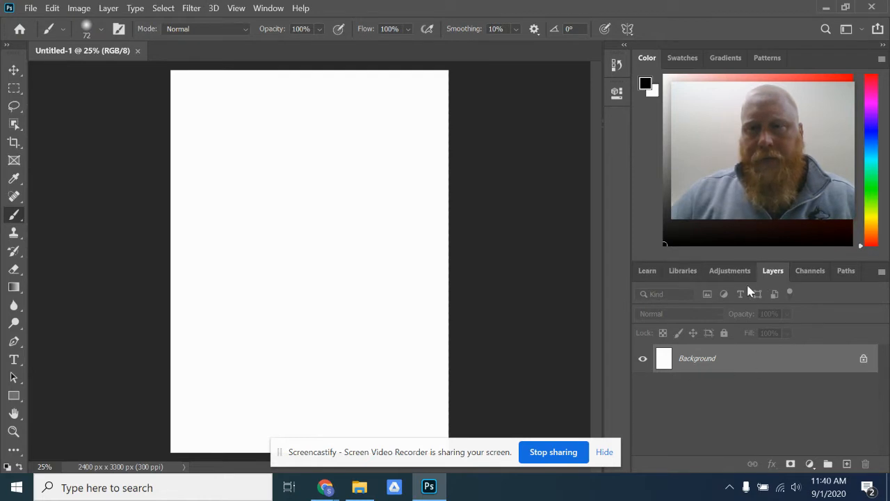
drag(769, 125, 775, 149)
mouse_move(638, 178)
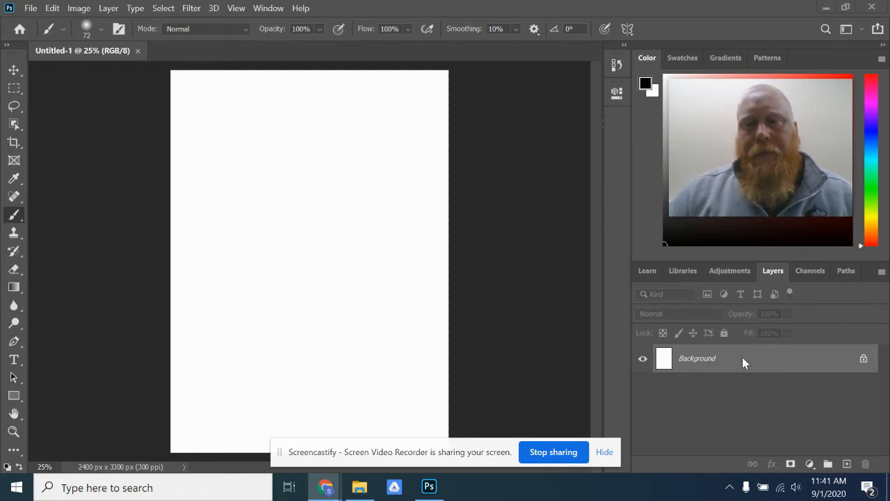
- Create a new layer named "Black line" with Normal mode and 100% opacity
click(881, 273)
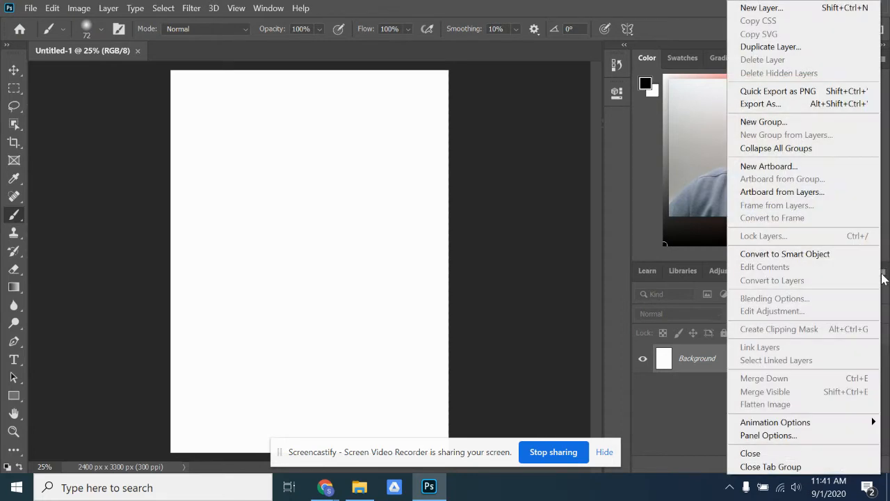
click(882, 274)
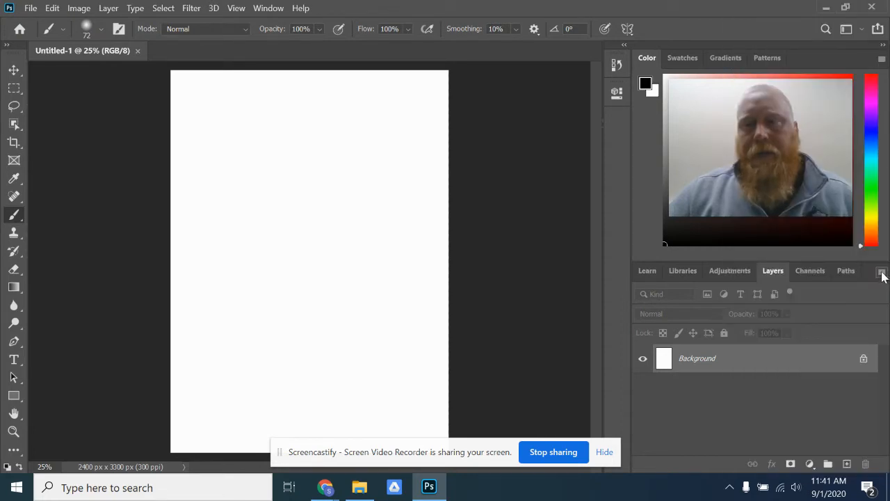
click(882, 272)
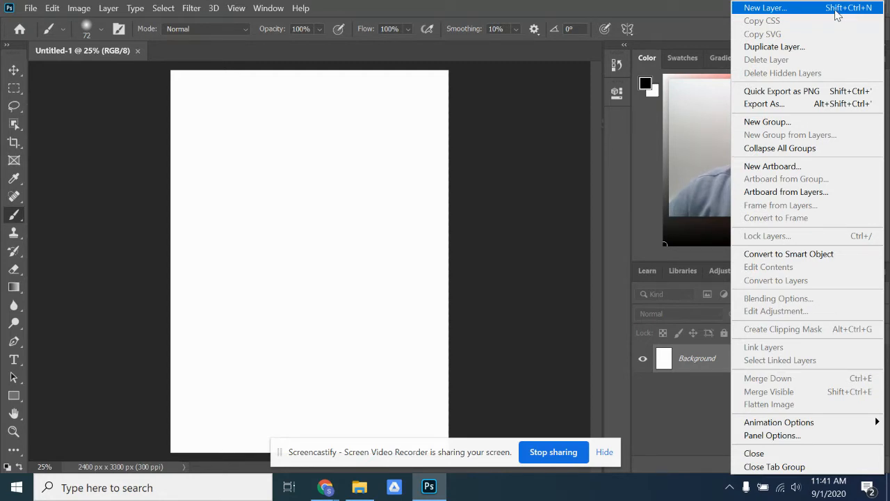
click(862, 8)
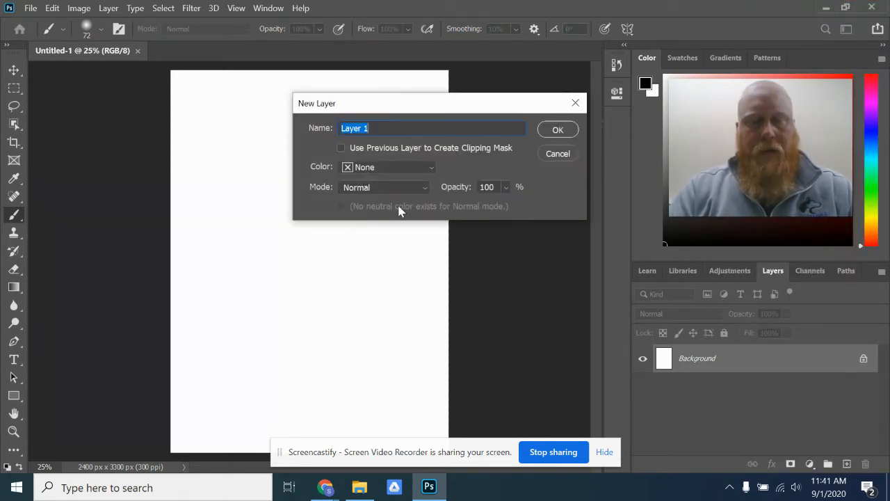
text(Black line)
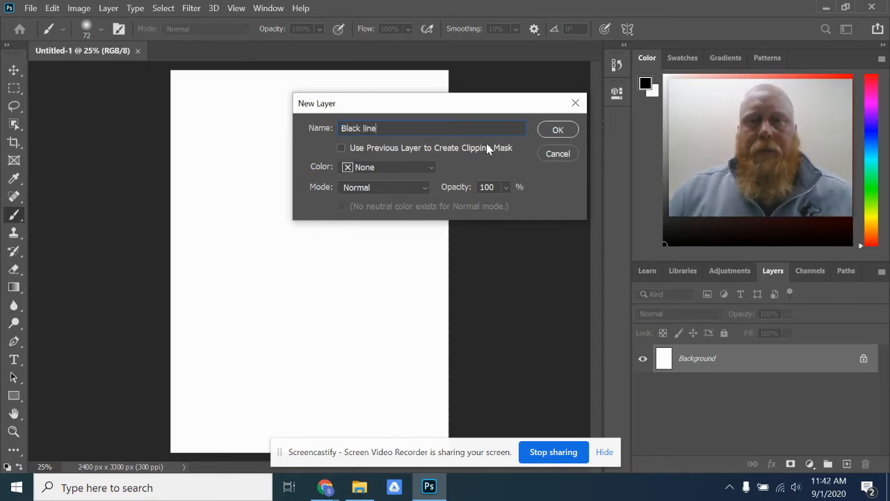
click(557, 130)
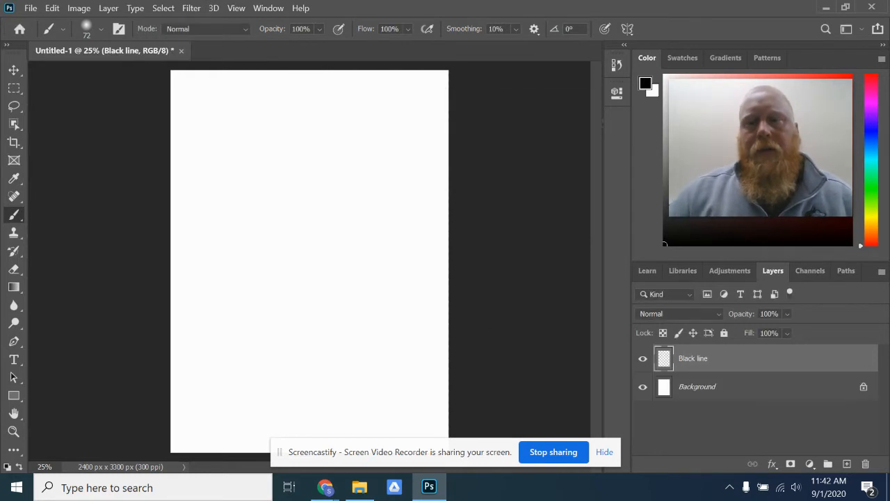
- Rename the new layer above the background as "Black lines"
double_click(696, 359)
click(712, 360)
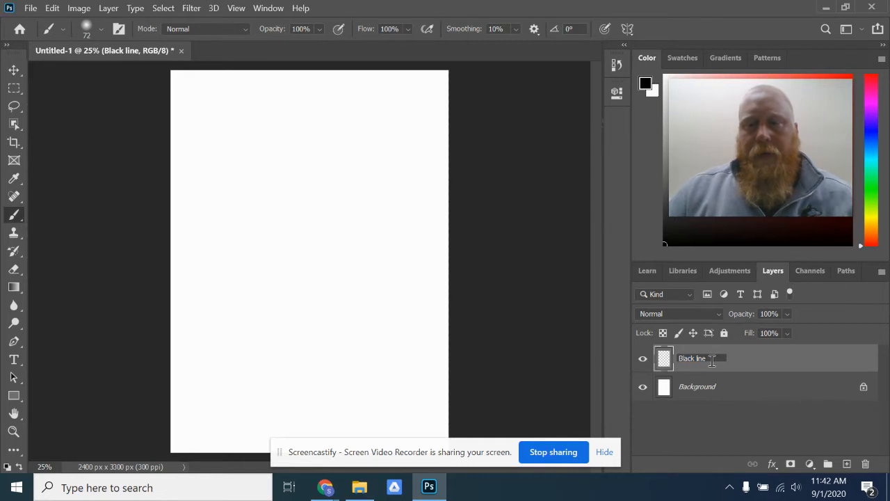
text(s)
key(Return)
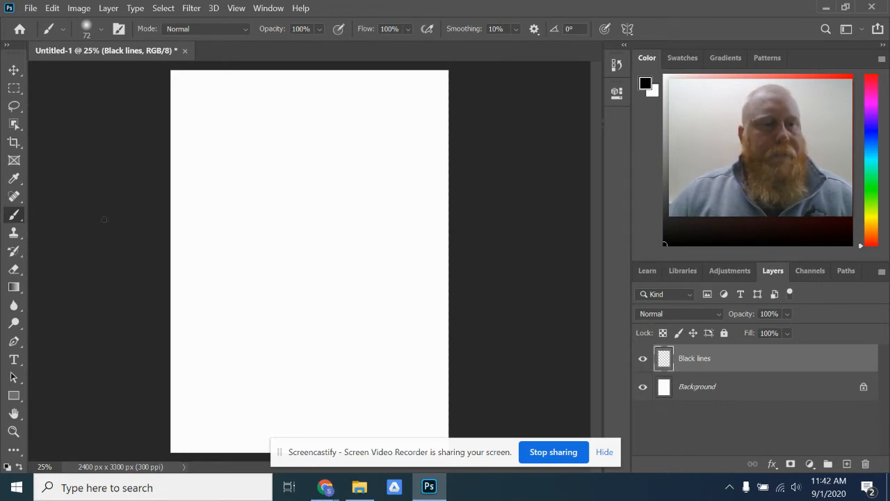
- Select the Brush tool and arrange the toolbar as a floating two-column panel beside the canvas
click(14, 215)
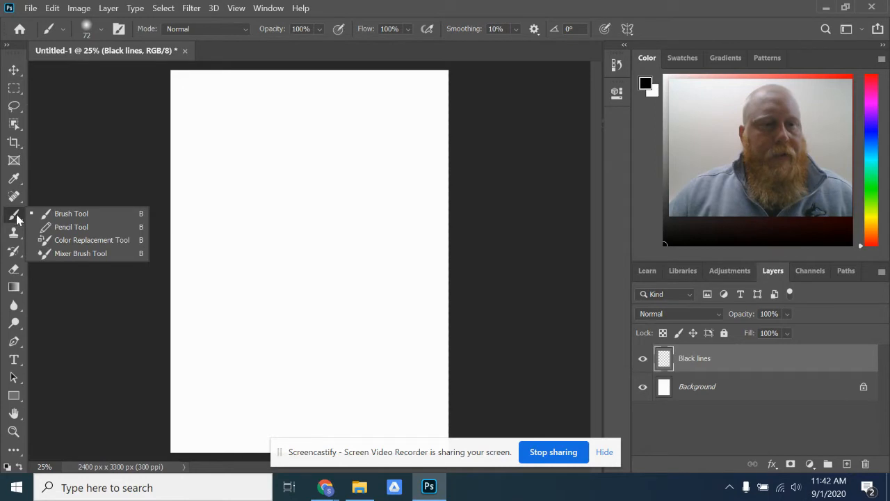
click(71, 214)
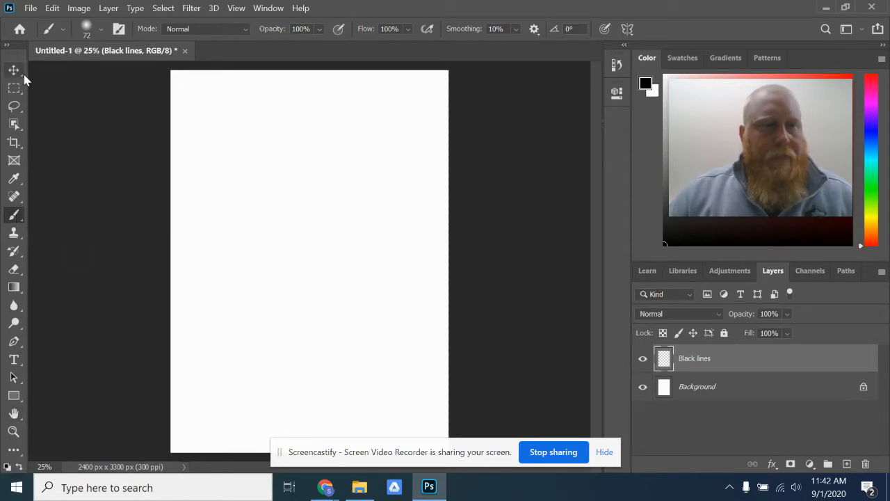
click(6, 47)
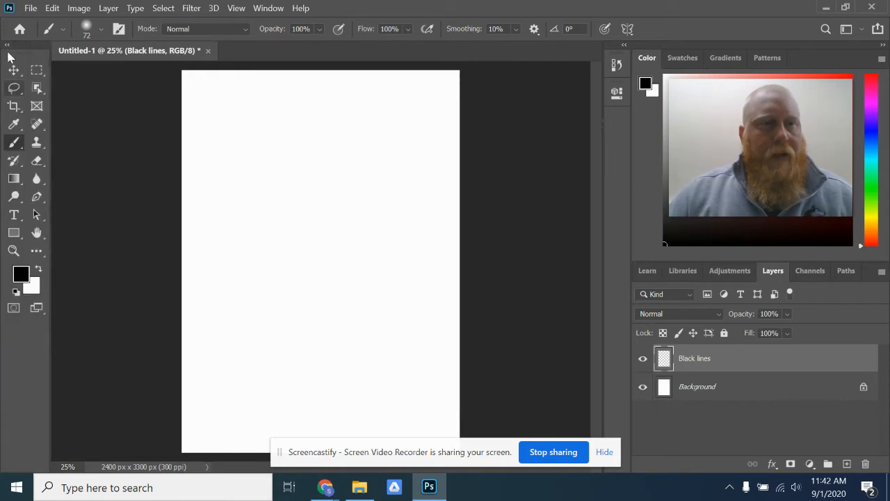
click(8, 48)
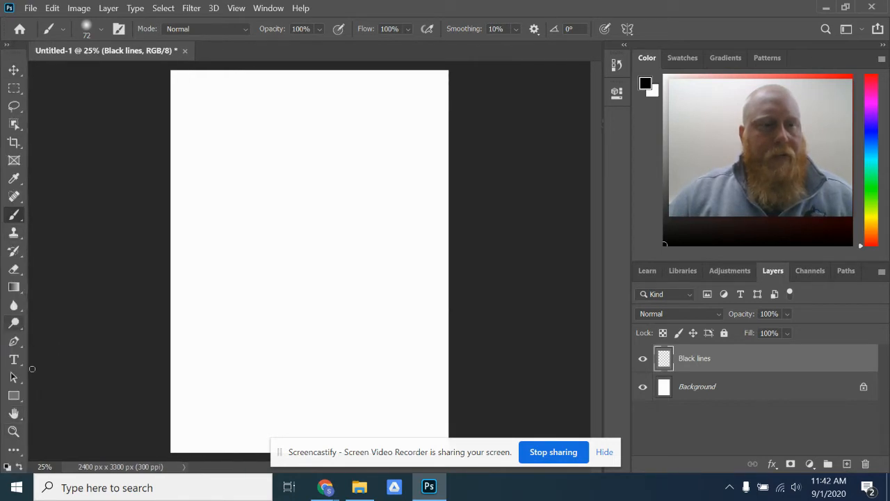
mouse_move(18, 61)
mouse_down()
mouse_move(50, 15)
mouse_move(18, 17)
mouse_move(11, 50)
mouse_up()
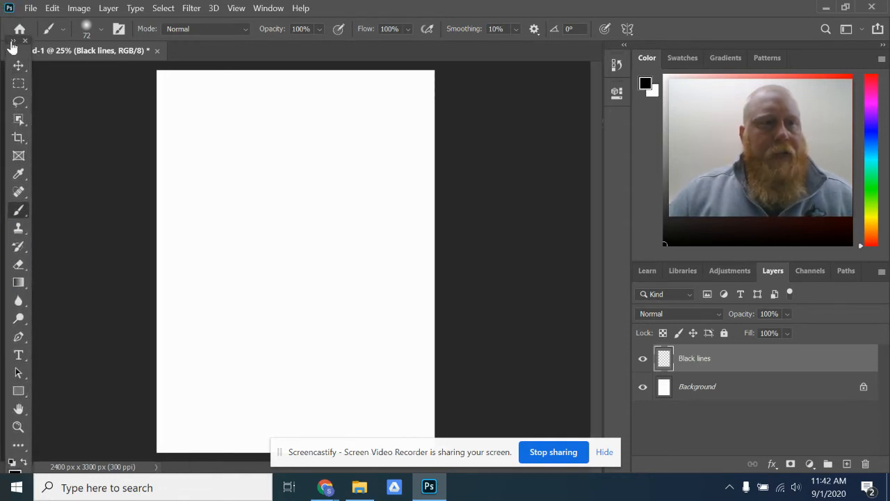
click(12, 45)
drag(25, 46, 25, 73)
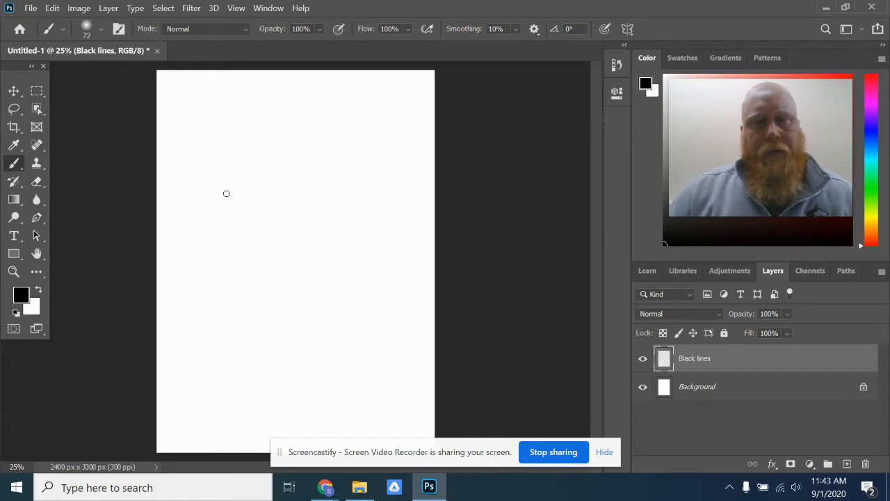
- Paint soft black strokes on the Black lines layer, and a hard-edged wavy stroke above them with increased brush hardness
mouse_move(195, 167)
mouse_down()
mouse_move(210, 138)
mouse_move(276, 178)
mouse_move(307, 152)
mouse_move(338, 159)
mouse_up()
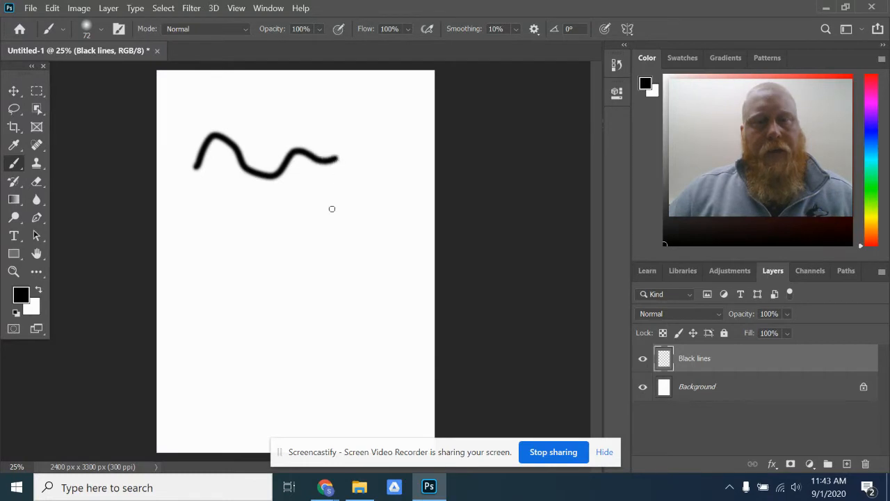
mouse_move(229, 212)
mouse_down()
mouse_move(250, 220)
mouse_move(316, 214)
mouse_up()
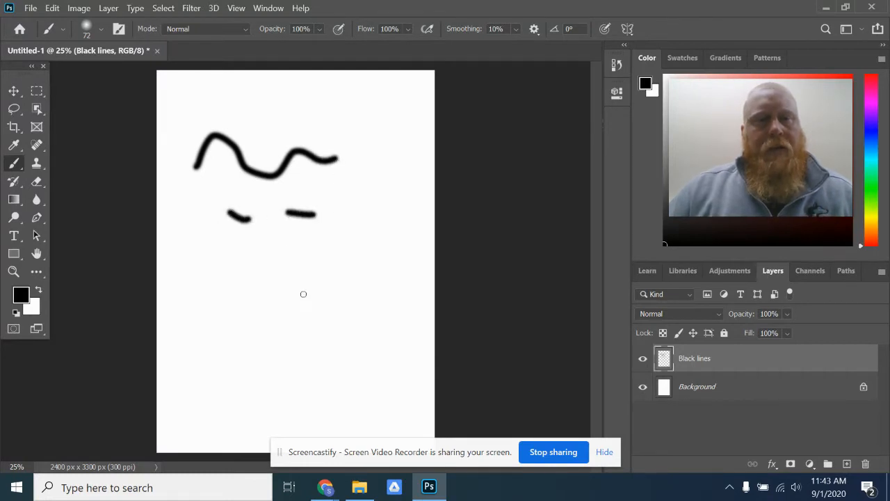
click(99, 31)
mouse_move(78, 108)
mouse_down()
mouse_move(139, 106)
mouse_move(239, 132)
mouse_move(266, 109)
mouse_move(315, 126)
mouse_move(377, 119)
mouse_move(392, 136)
mouse_up()
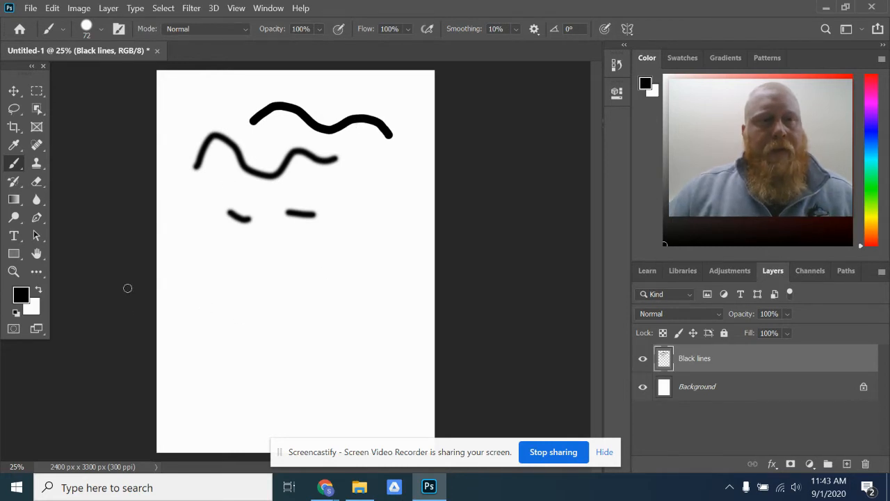
- Set the foreground color to blue 1e1ebd and paint two blue strokes below and beside the black ones
click(21, 295)
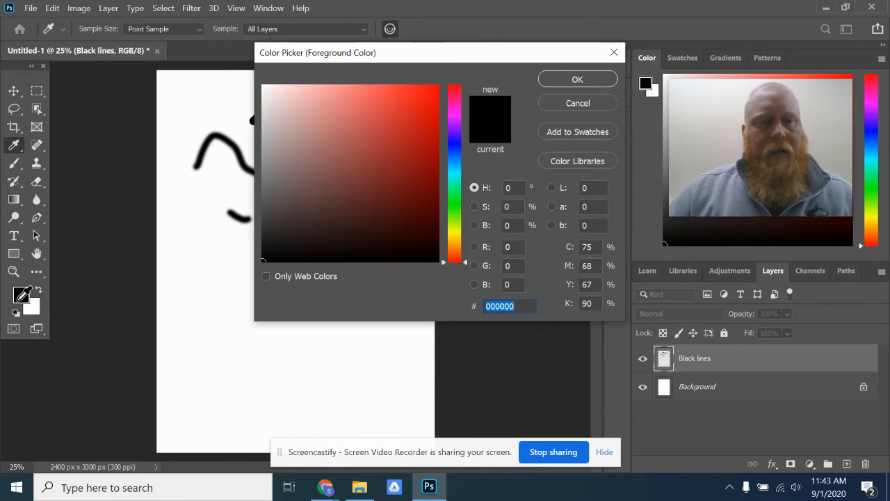
drag(400, 136, 413, 114)
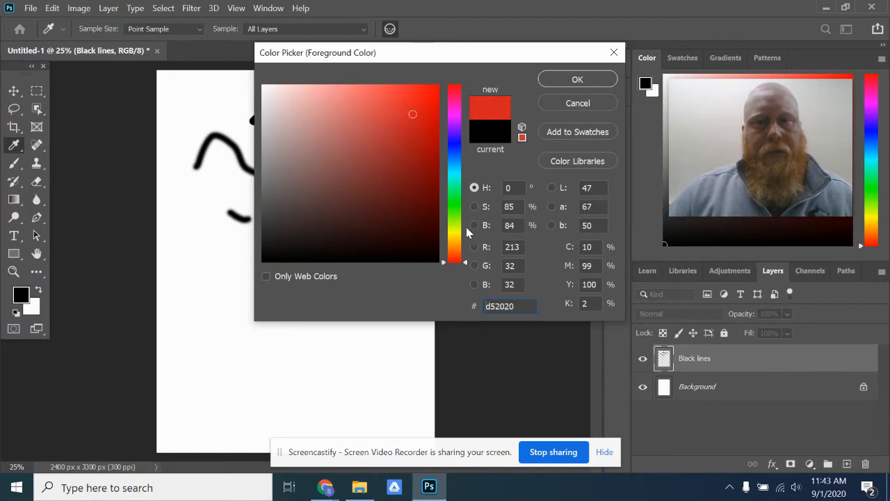
drag(455, 263, 456, 148)
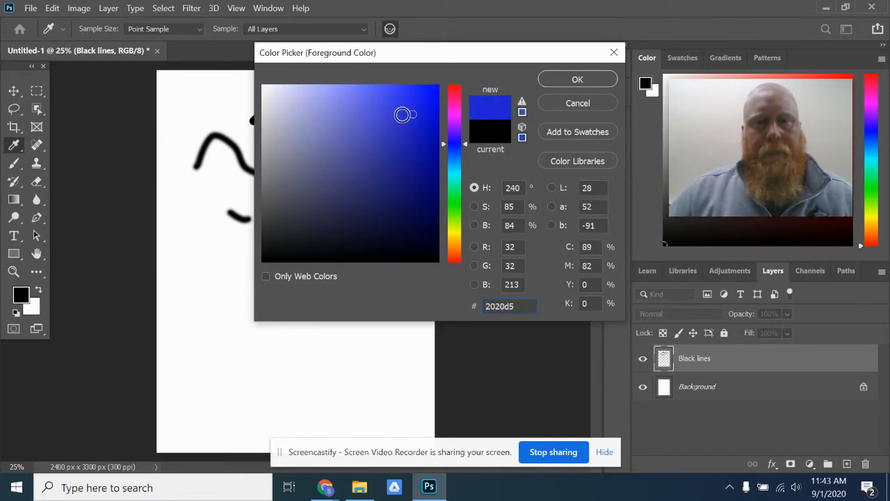
mouse_move(413, 117)
mouse_down()
mouse_move(373, 139)
mouse_move(312, 111)
mouse_move(407, 163)
mouse_move(411, 132)
mouse_up()
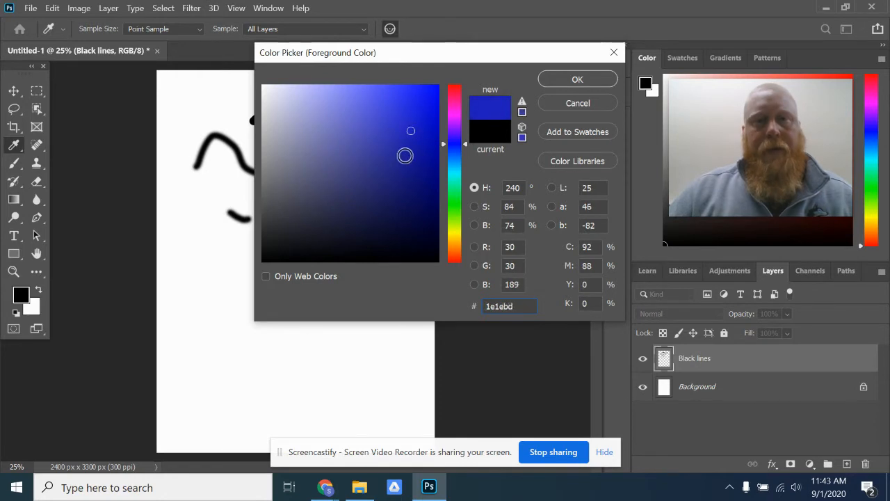
click(577, 80)
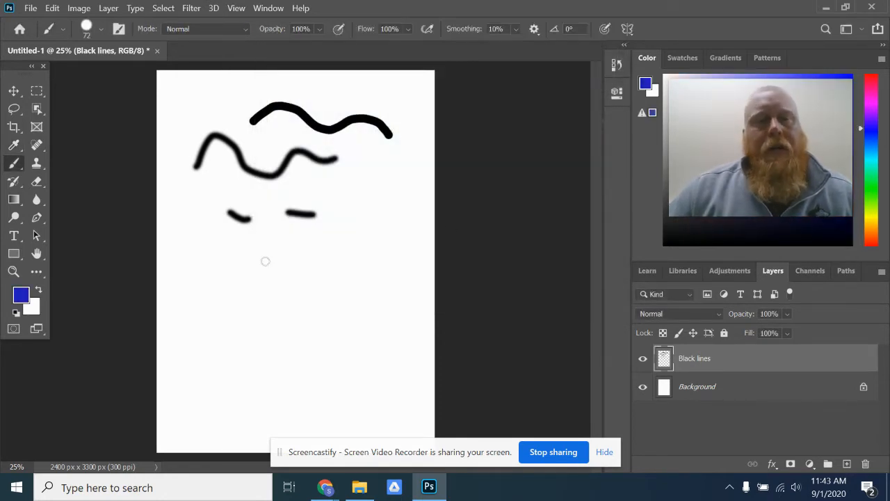
mouse_move(230, 260)
mouse_down()
mouse_move(276, 297)
mouse_move(301, 246)
mouse_move(366, 276)
mouse_up()
mouse_move(379, 203)
mouse_down()
mouse_move(395, 236)
mouse_move(388, 279)
mouse_up()
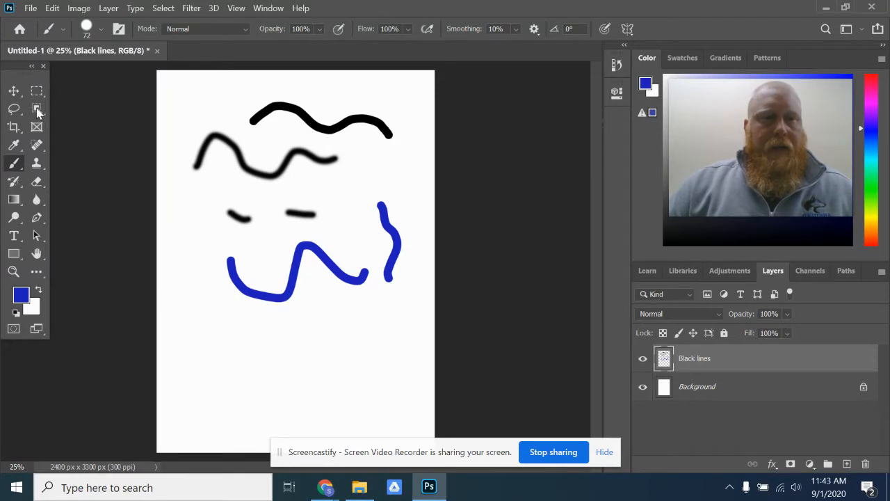
- Free Transform the Black lines layer to about 97% scale and 179° rotation, and move it slightly up the page
click(13, 91)
mouse_move(343, 143)
mouse_down()
mouse_move(327, 172)
mouse_move(303, 144)
mouse_move(358, 125)
mouse_move(360, 230)
mouse_move(298, 151)
mouse_move(334, 135)
mouse_up()
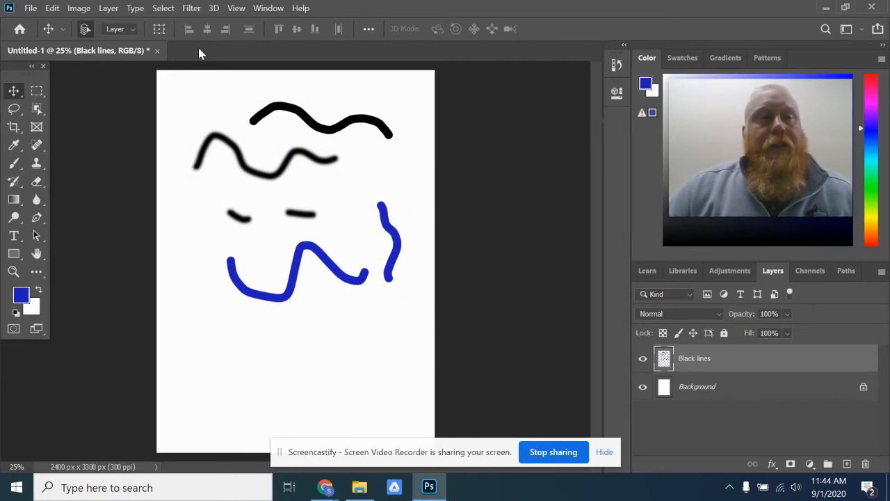
click(51, 8)
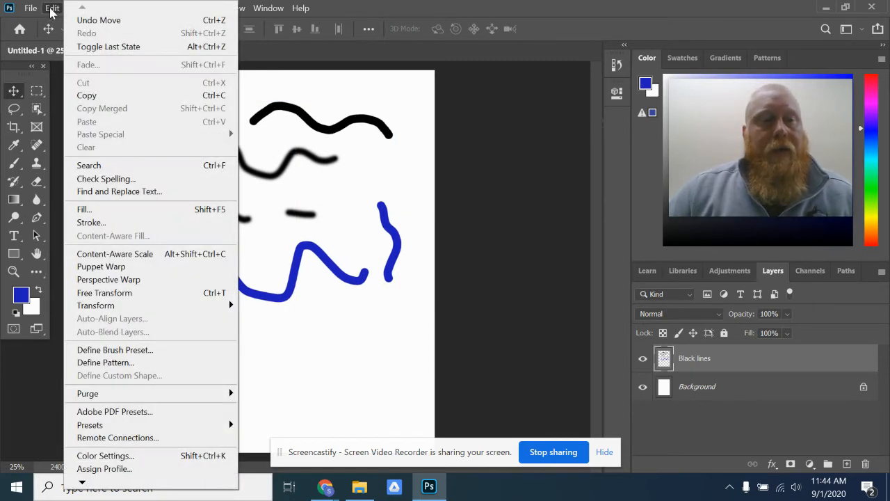
click(52, 8)
click(50, 8)
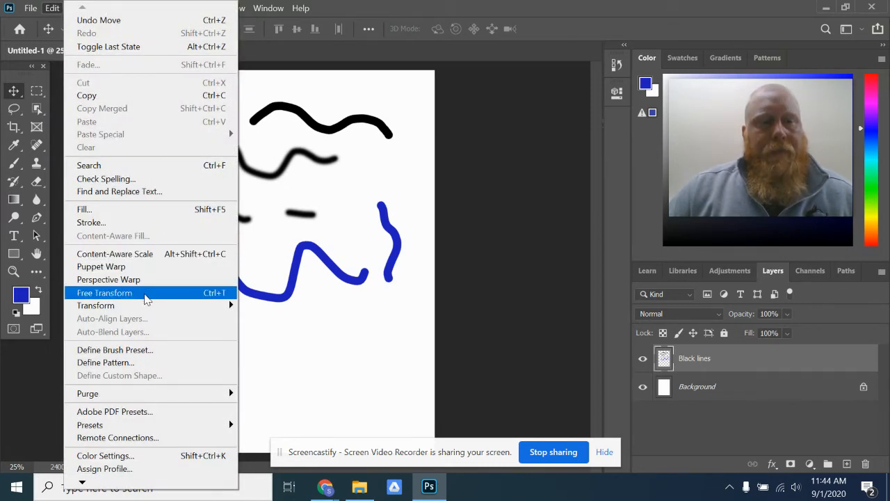
click(104, 293)
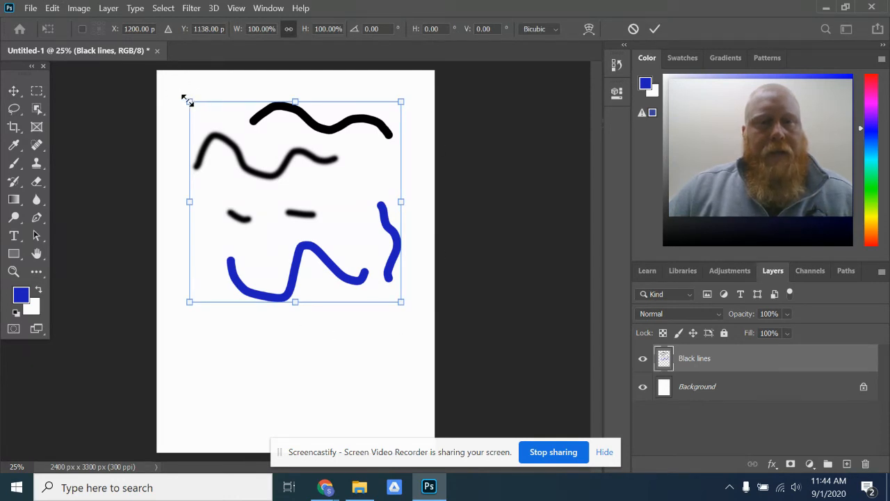
drag(189, 102, 185, 119)
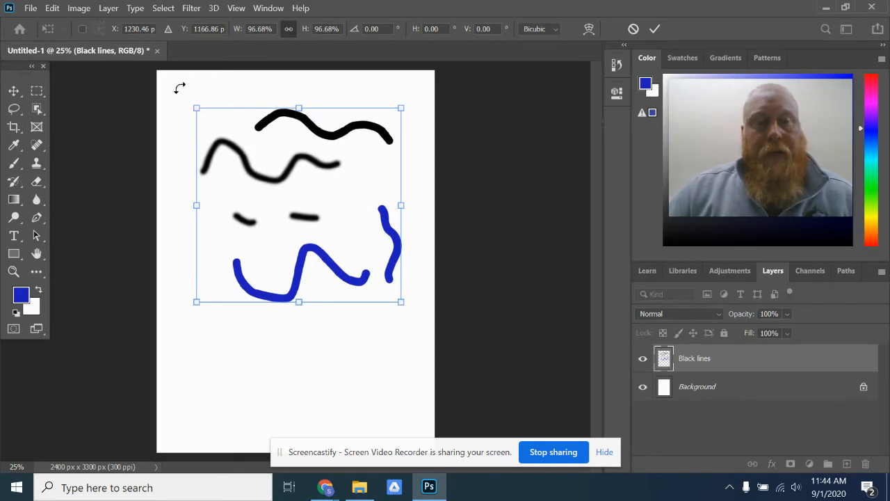
drag(179, 87, 400, 300)
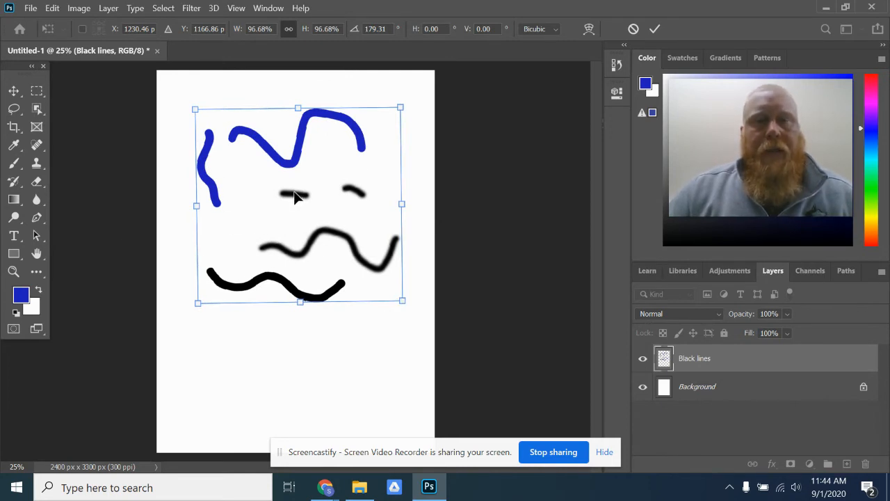
click(655, 30)
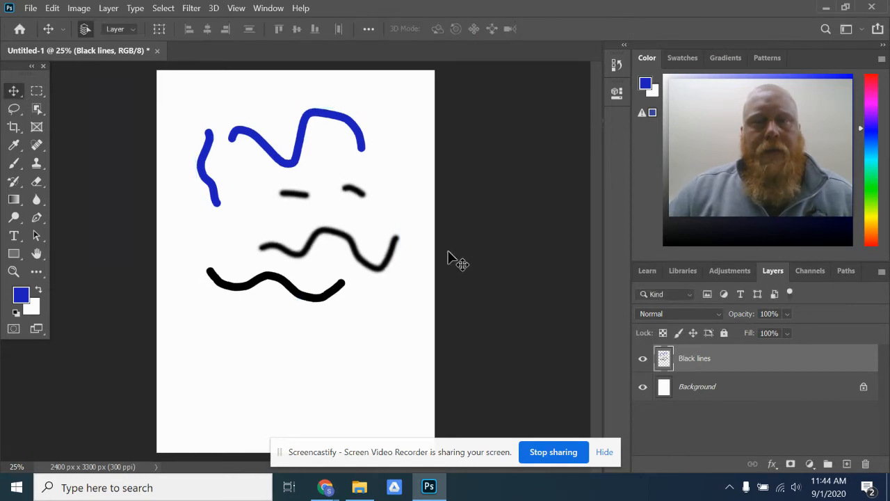
mouse_move(287, 161)
mouse_down()
mouse_move(274, 141)
mouse_move(287, 154)
mouse_up()
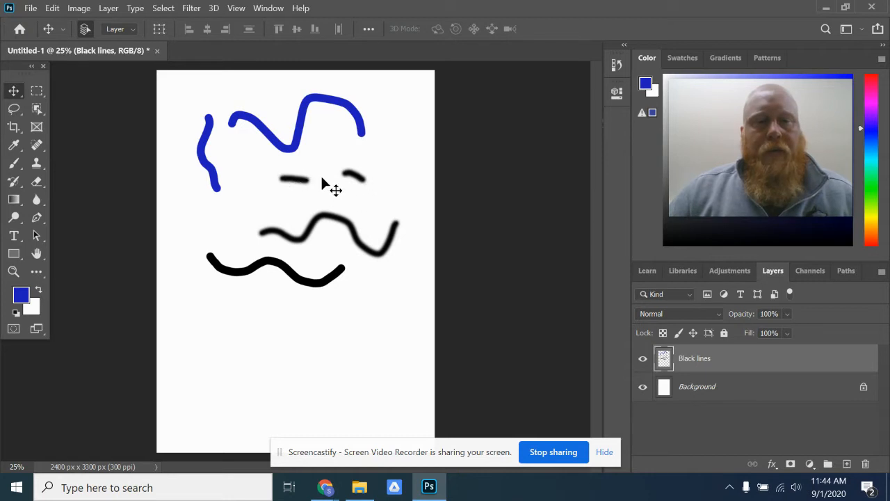
- Erase the two short black dashes from the Black lines layer using an 88 px Eraser
click(37, 184)
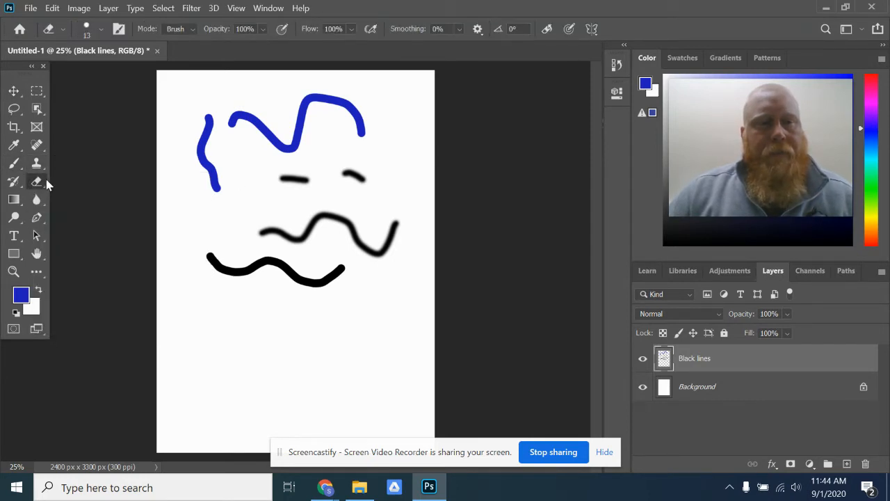
click(101, 29)
drag(85, 78, 117, 78)
click(286, 178)
mouse_move(283, 177)
mouse_down()
mouse_move(308, 178)
mouse_move(288, 181)
mouse_up()
mouse_move(343, 172)
mouse_down()
mouse_move(373, 184)
mouse_move(341, 175)
mouse_up()
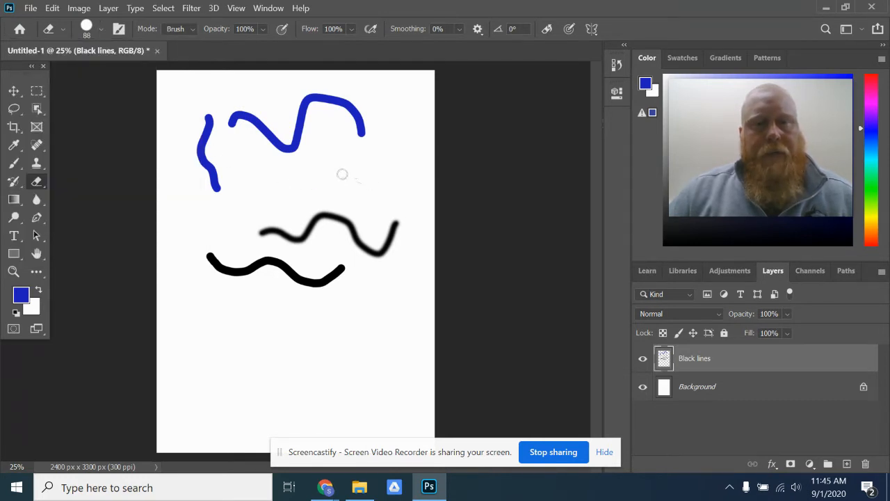
- Create a new layer above Black lines and name it "Red Square"
click(881, 272)
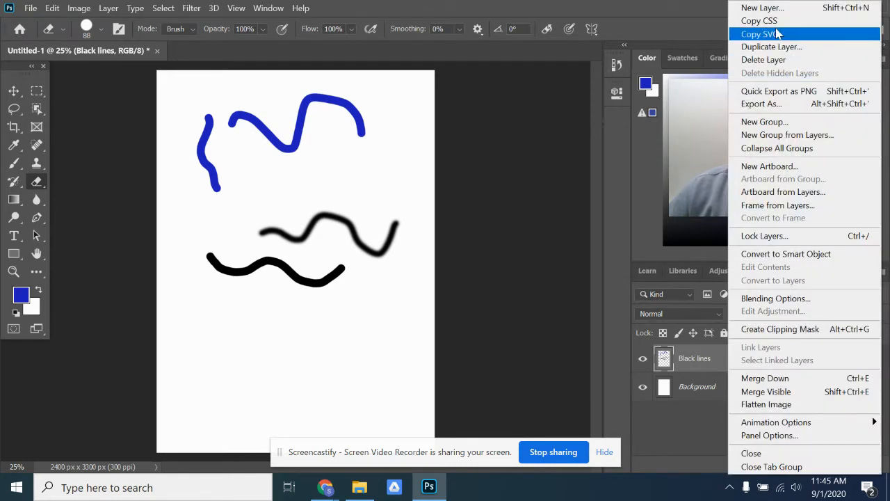
click(686, 8)
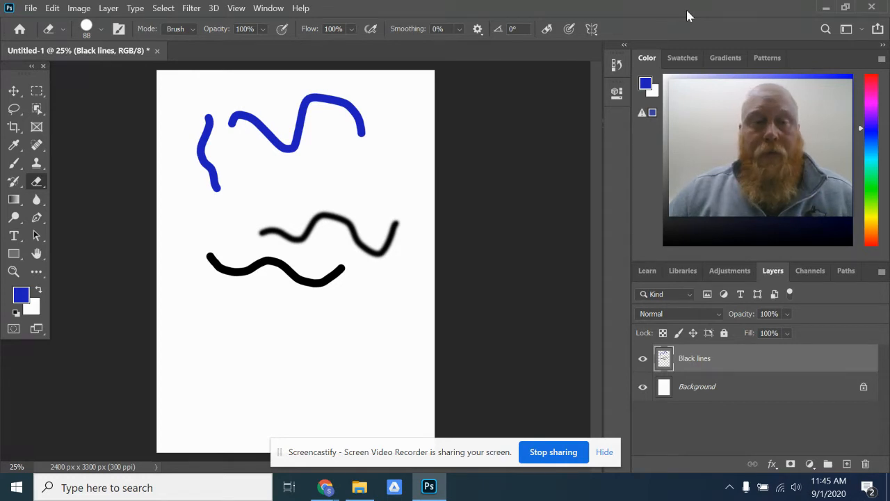
mouse_move(715, 145)
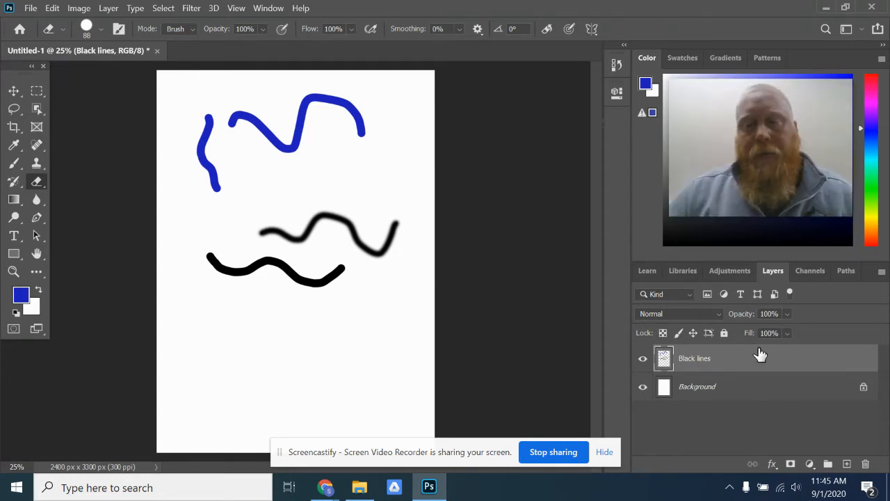
click(847, 464)
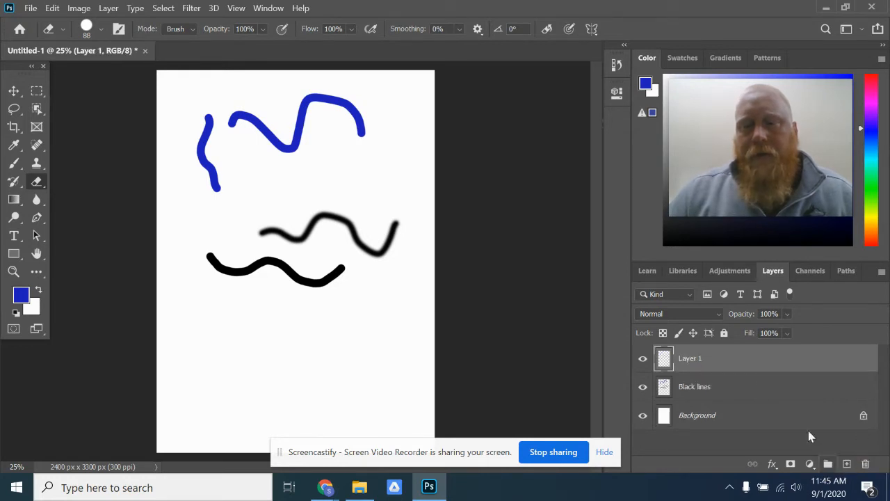
double_click(696, 360)
text(Red)
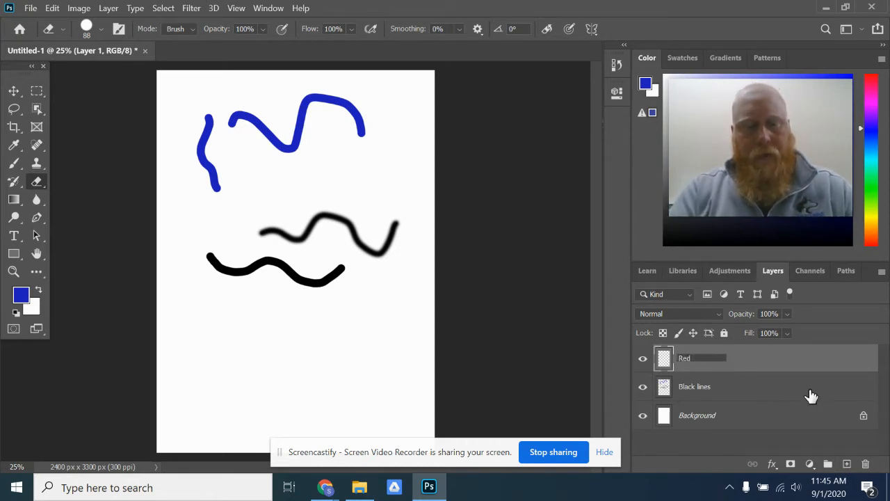
text( Square)
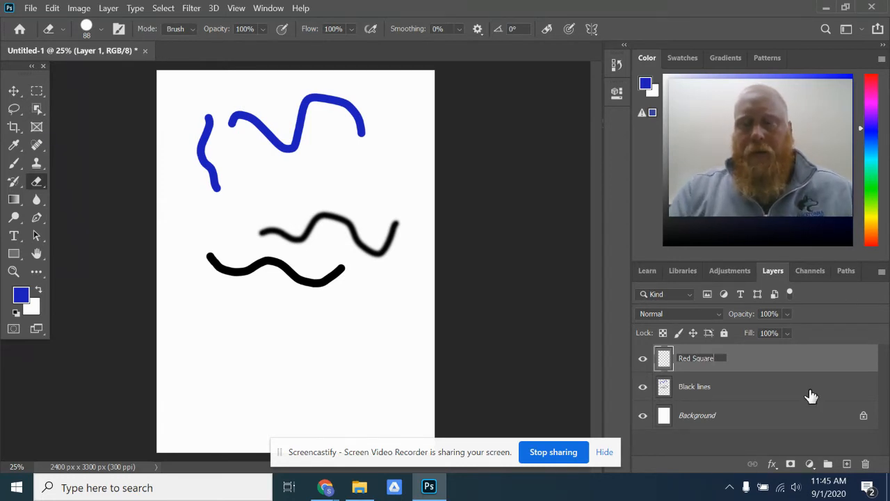
key(Return)
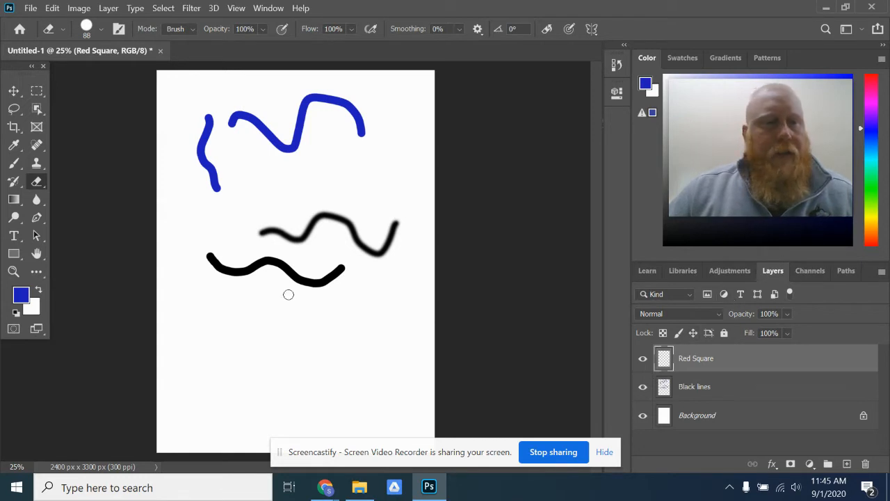
- Make a square selection over the black wavy lines with the Rectangular Marquee tool
click(37, 96)
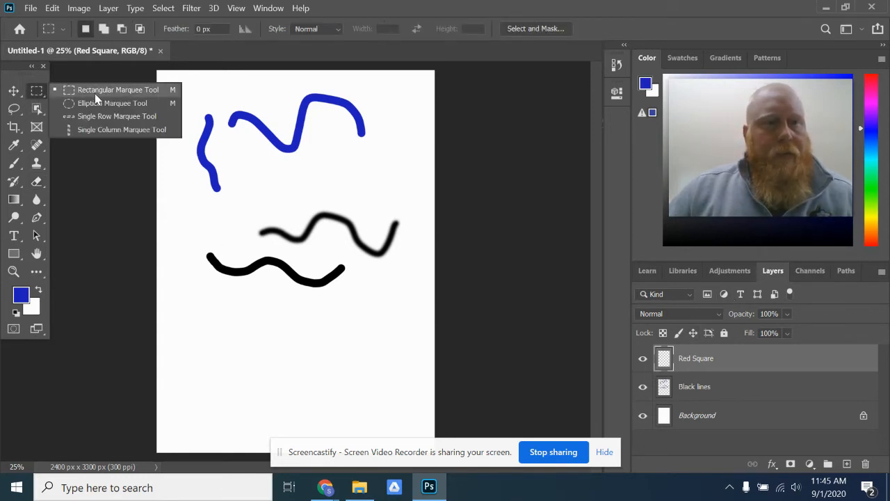
click(94, 93)
drag(244, 173, 375, 302)
key(shift)
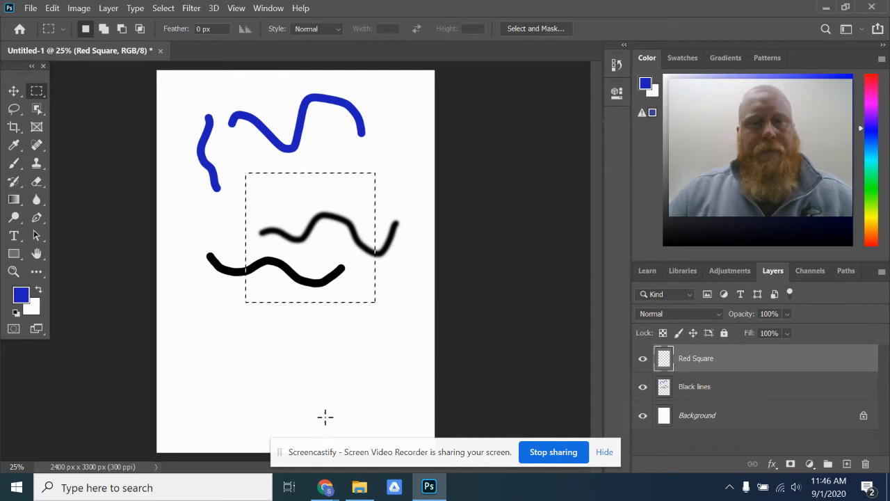
- Set the foreground color to red f20b0b
click(21, 298)
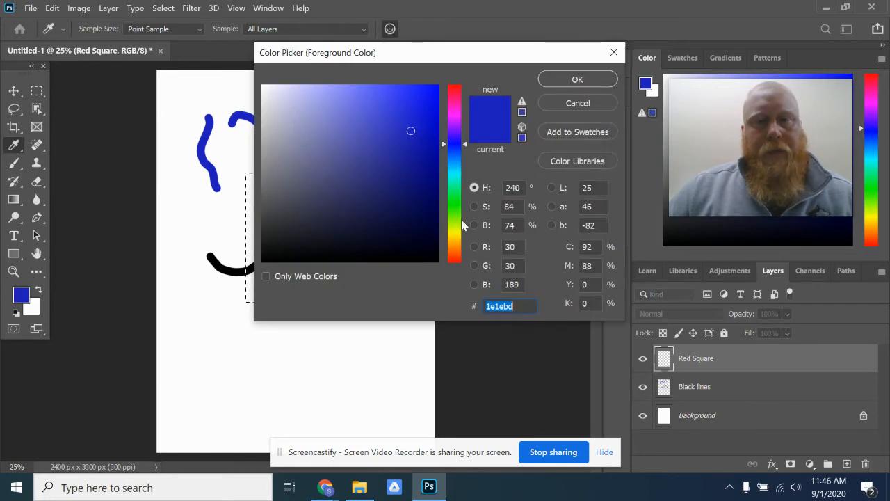
click(450, 124)
drag(449, 124, 427, 93)
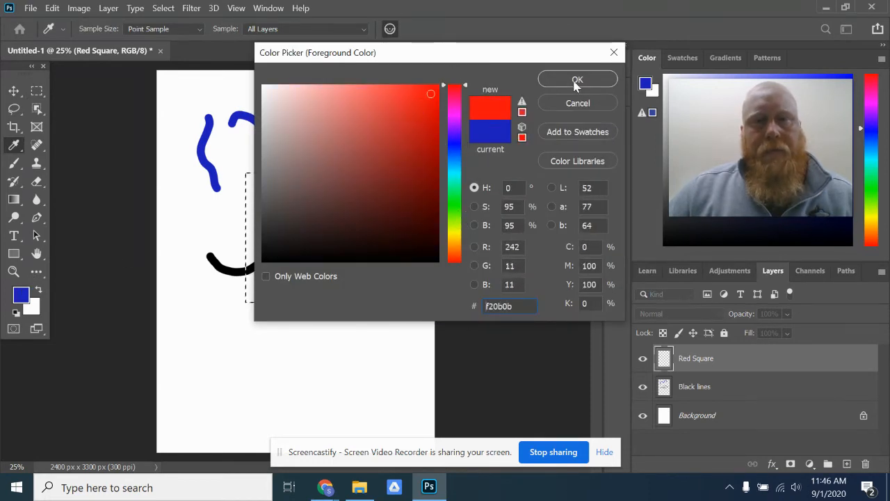
click(577, 79)
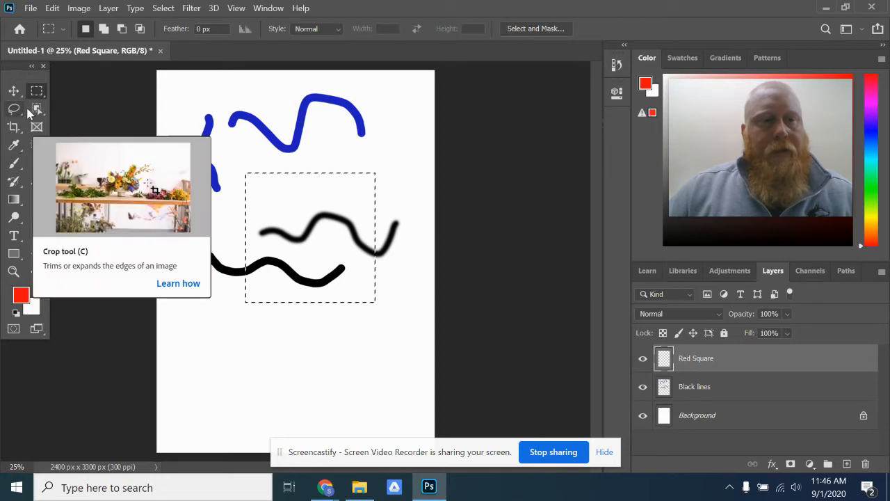
- Fill the square selection on the Red Square layer with red using the Paint Bucket tool
click(15, 201)
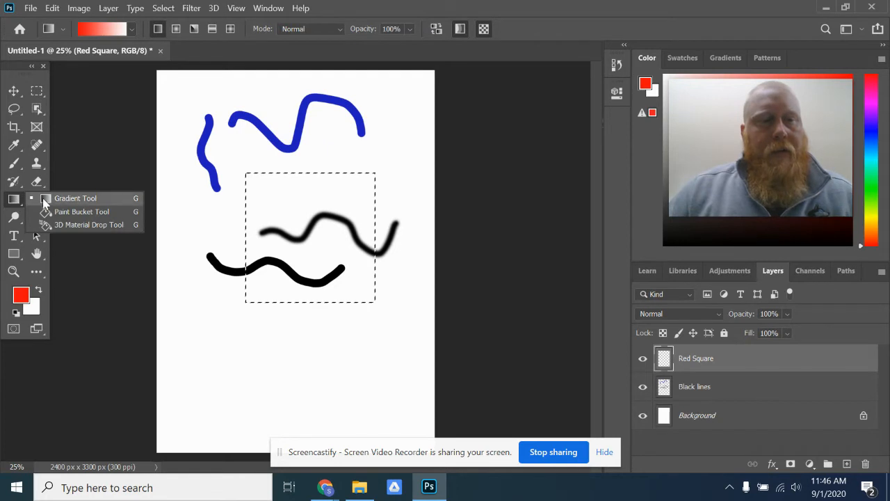
click(79, 212)
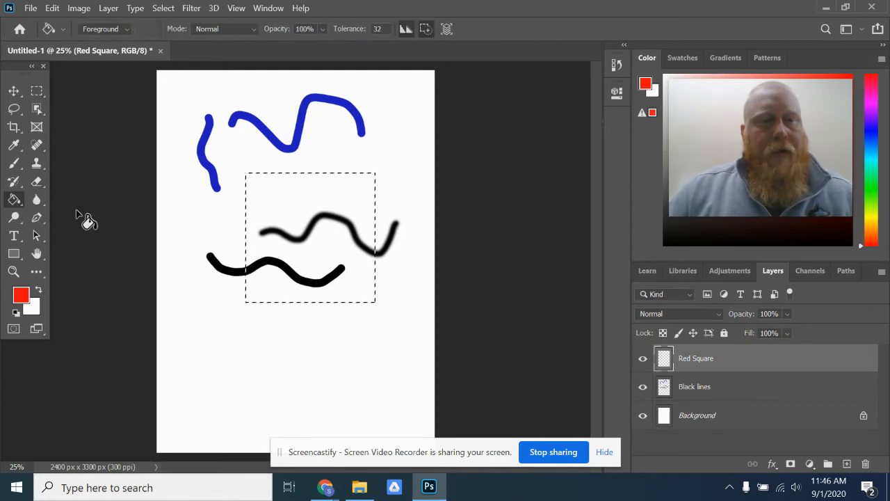
click(296, 197)
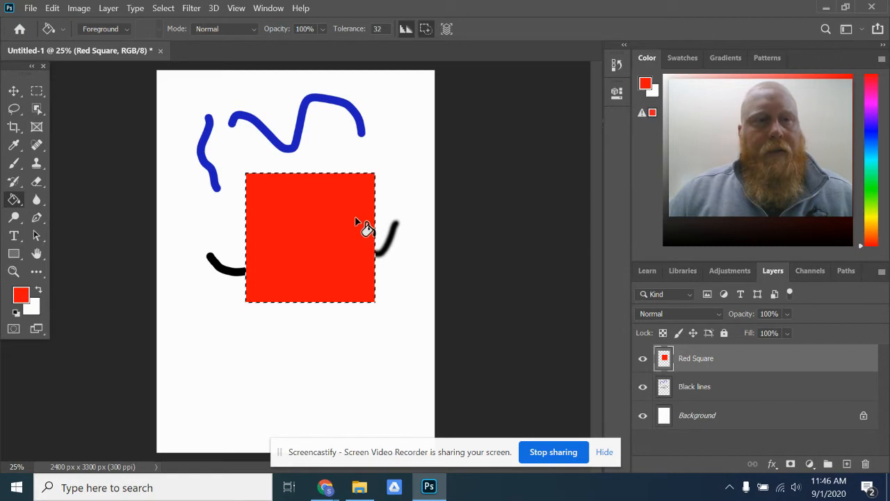
- Swap the foreground and background colors and paint white brush strokes across the red square
click(14, 164)
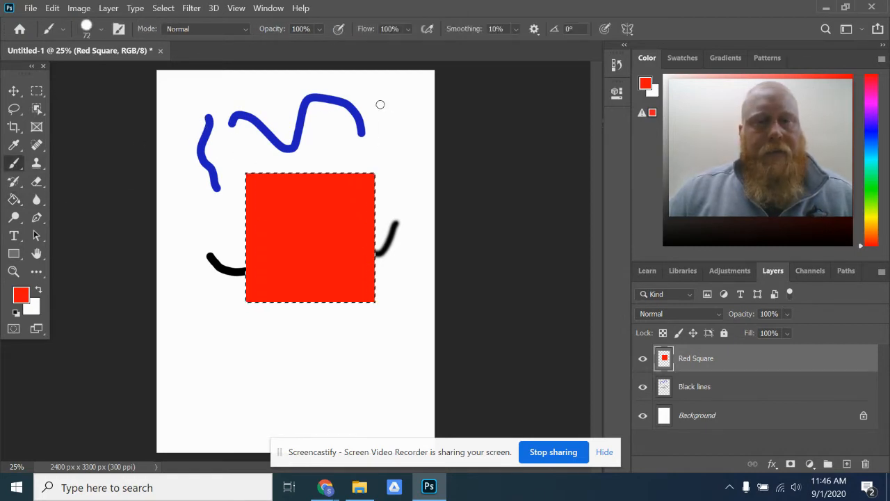
click(38, 287)
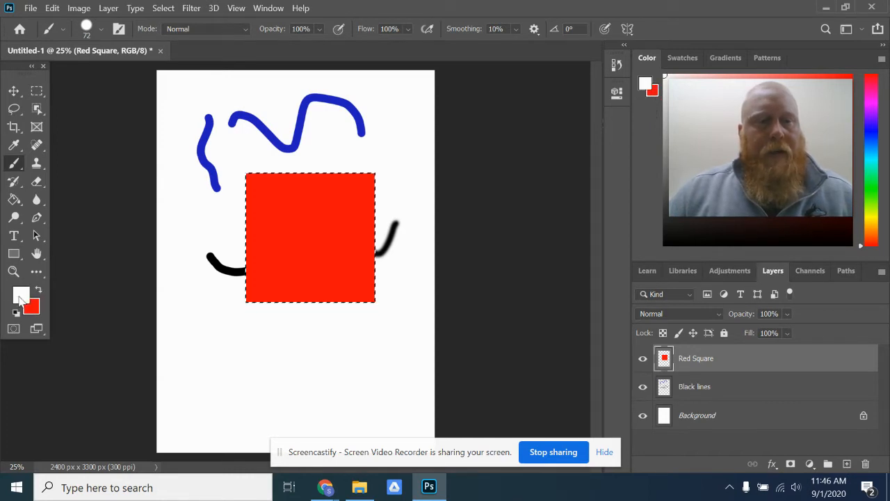
mouse_move(295, 205)
mouse_down()
mouse_move(341, 236)
mouse_move(352, 217)
mouse_move(371, 228)
mouse_up()
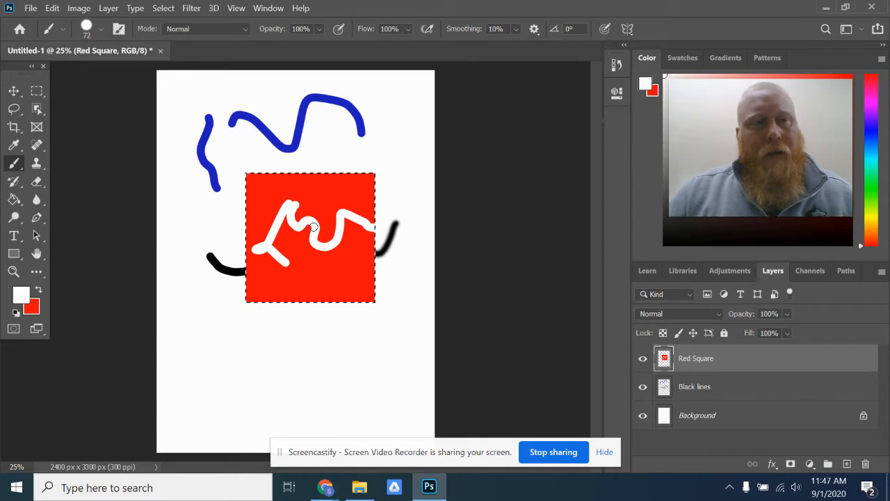
- Undo both white brush strokes on the red square
click(53, 9)
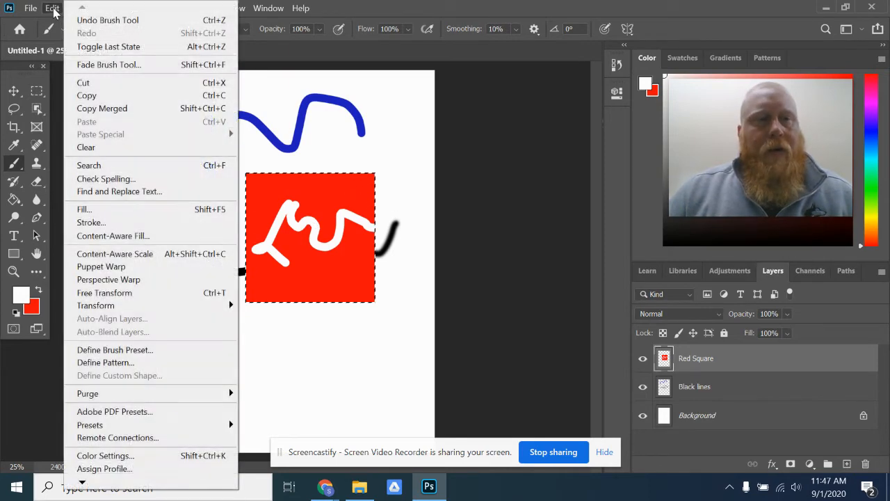
click(108, 20)
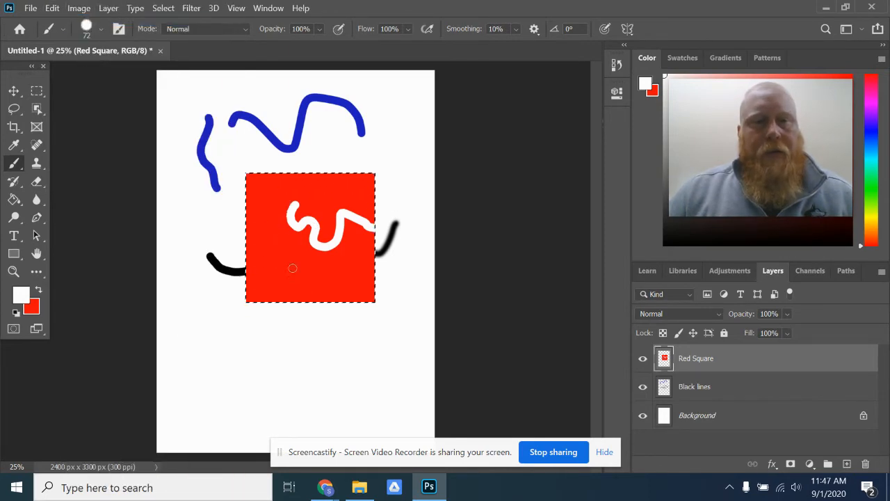
click(51, 9)
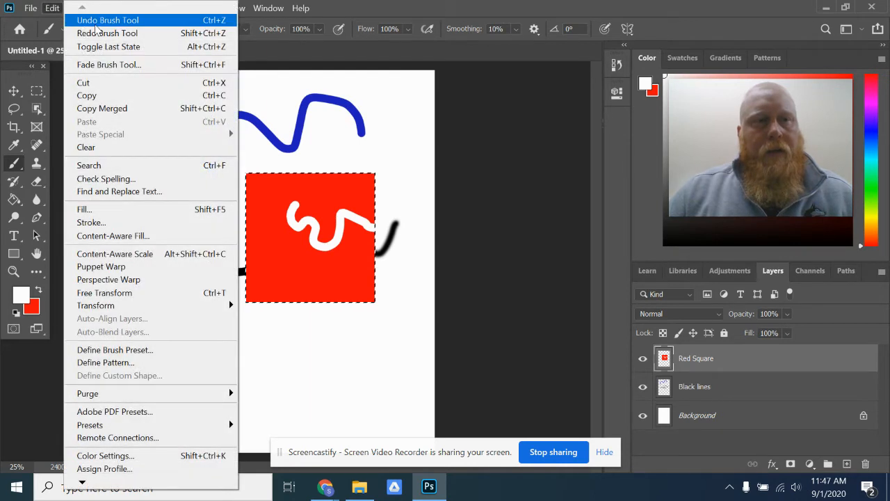
click(96, 23)
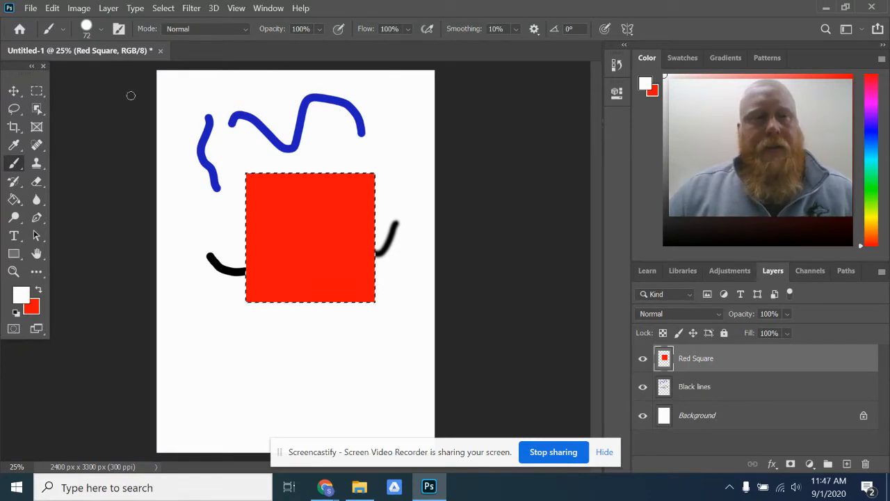
- Move the red square up and to the left over the painted lines, and deselect it
click(15, 92)
drag(276, 253, 264, 233)
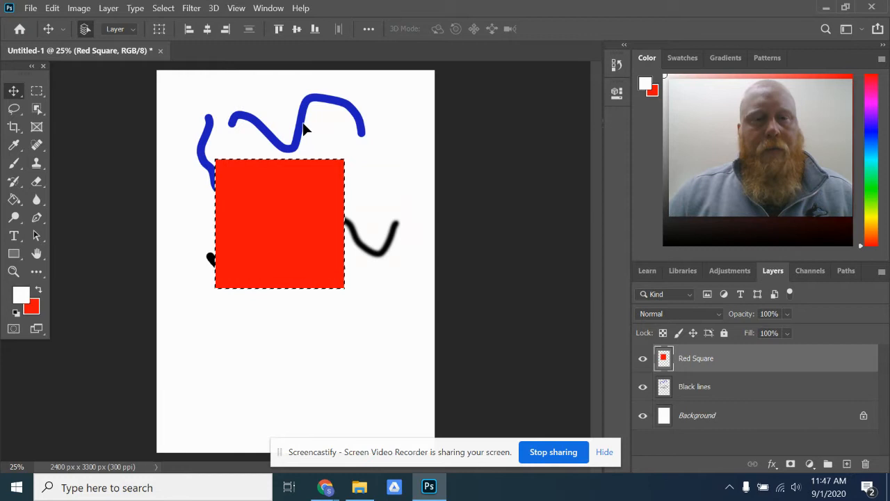
click(165, 7)
click(177, 34)
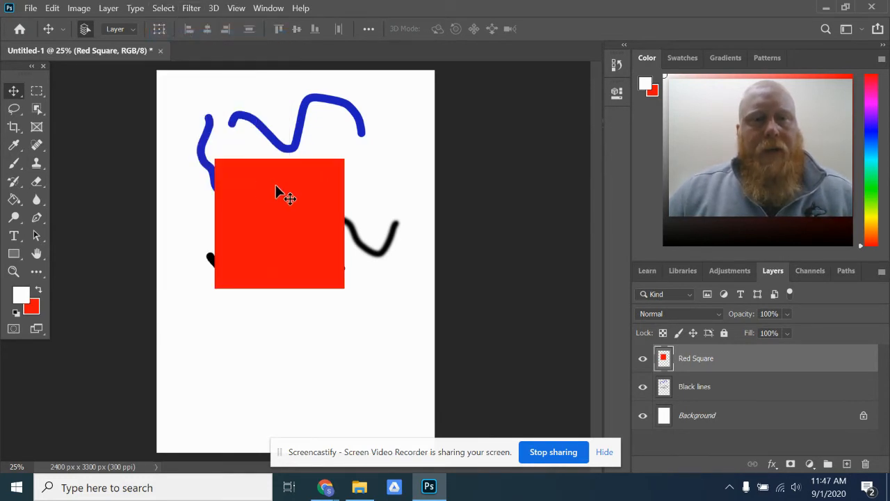
- Select the Black lines layer and shift its lines slightly to the right behind the red square
ctrl+click(301, 127)
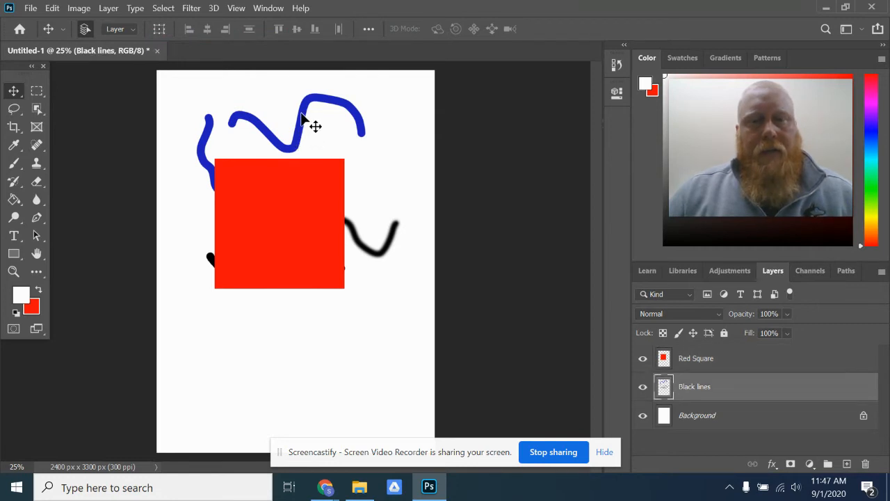
click(743, 360)
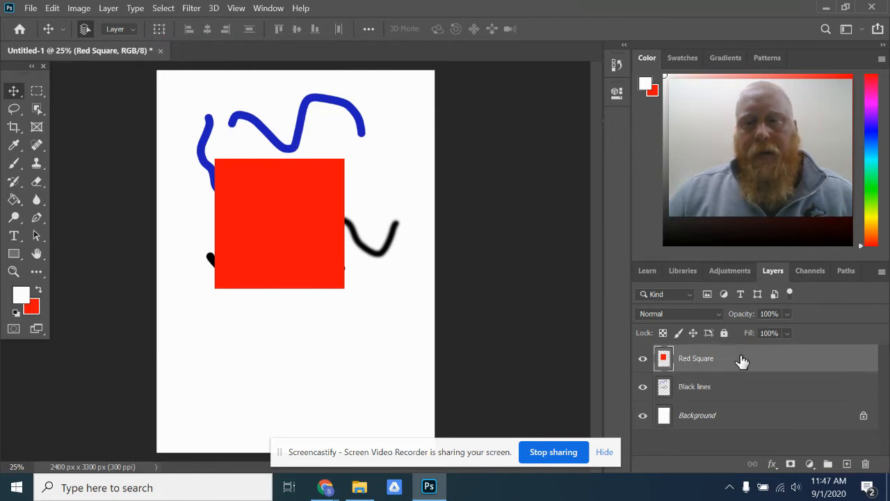
click(744, 395)
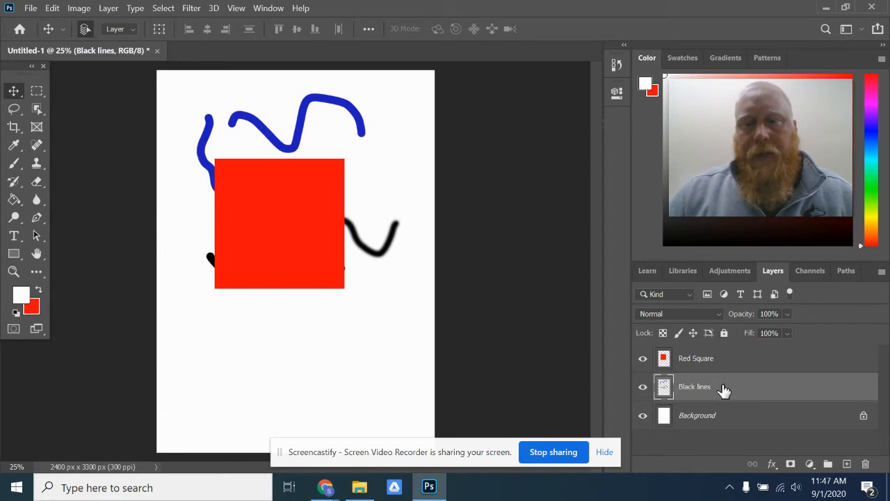
mouse_move(371, 135)
mouse_down()
mouse_move(387, 167)
mouse_move(330, 210)
mouse_move(350, 121)
mouse_move(380, 190)
mouse_move(354, 127)
mouse_move(366, 125)
mouse_up()
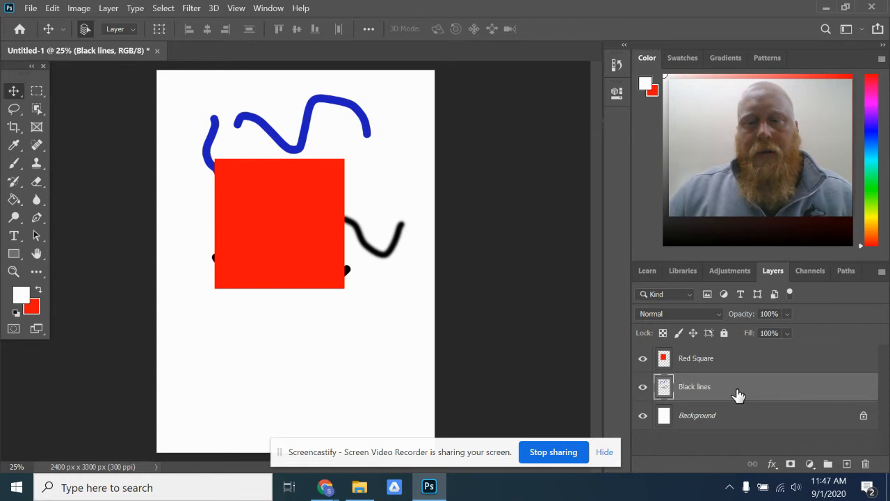
- Reorder the Black lines layer above the Red Square layer and move the lines down over the square
drag(734, 392, 721, 355)
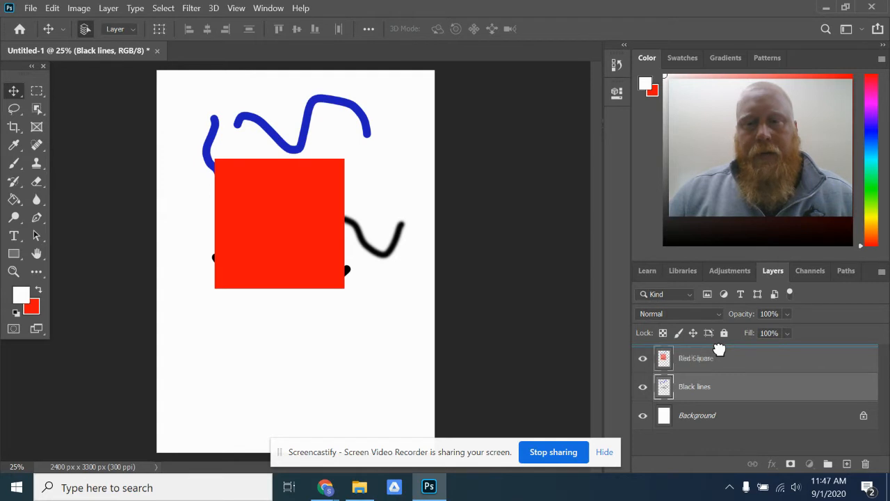
drag(719, 349, 720, 353)
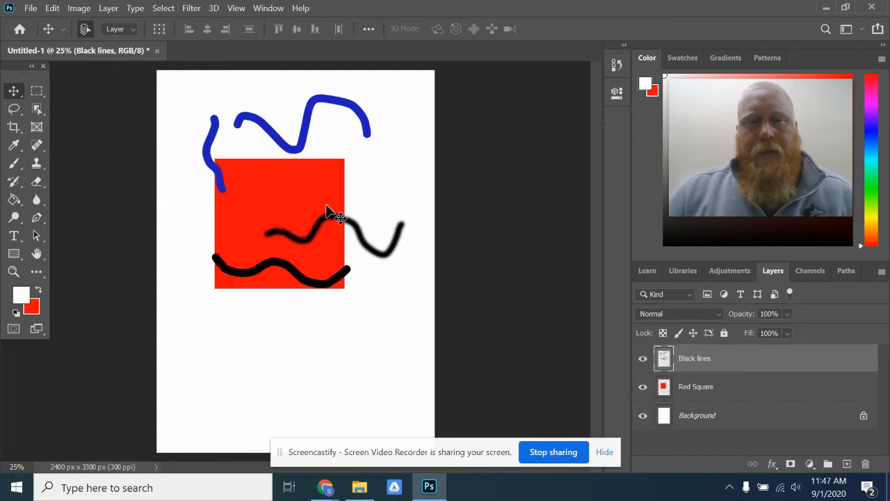
mouse_move(296, 144)
mouse_down()
mouse_move(307, 236)
mouse_move(258, 175)
mouse_move(354, 194)
mouse_move(287, 172)
mouse_move(311, 169)
mouse_up()
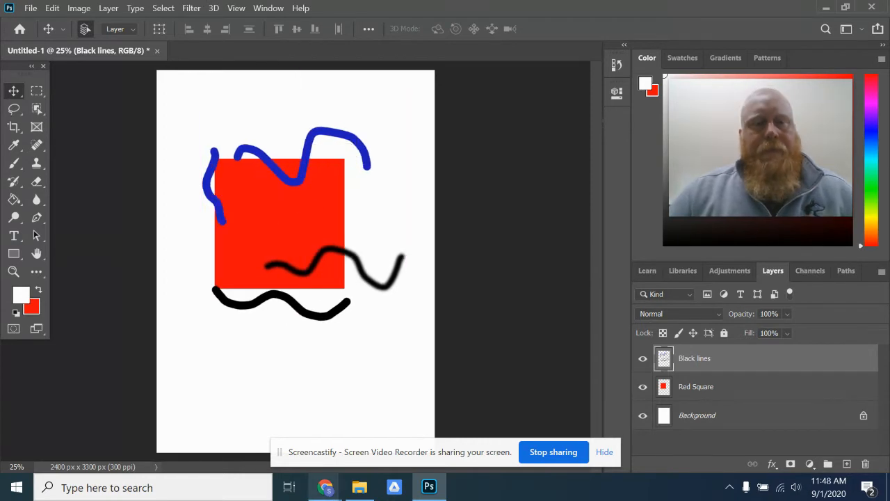
- Free Transform the Black lines artwork to about 46% scale and about -26° rotation, placing it inside the red square
mouse_move(325, 487)
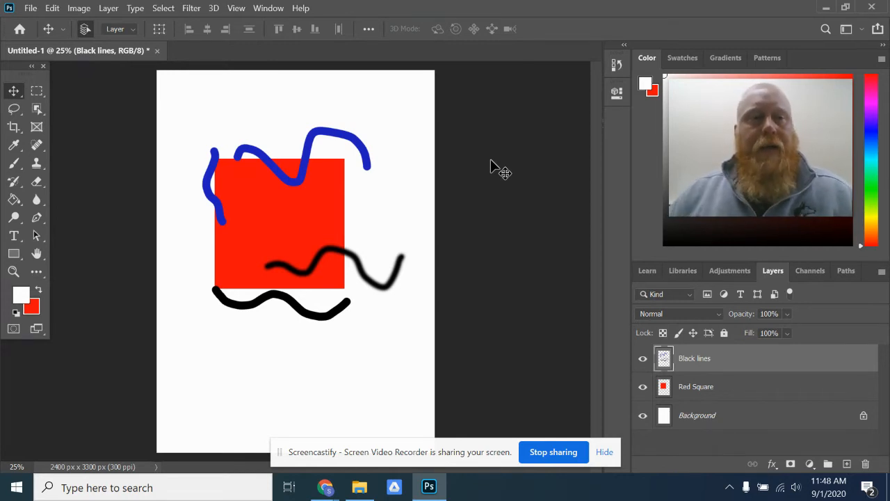
click(53, 8)
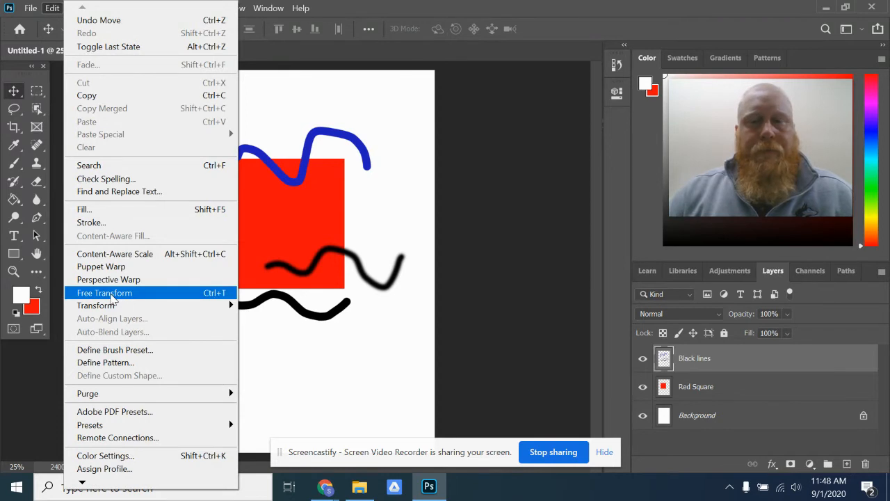
click(110, 294)
drag(419, 118, 355, 86)
mouse_move(309, 216)
mouse_down()
mouse_move(298, 218)
mouse_move(290, 207)
mouse_move(299, 202)
mouse_up()
drag(432, 254, 327, 226)
drag(277, 212, 314, 239)
drag(362, 257, 301, 234)
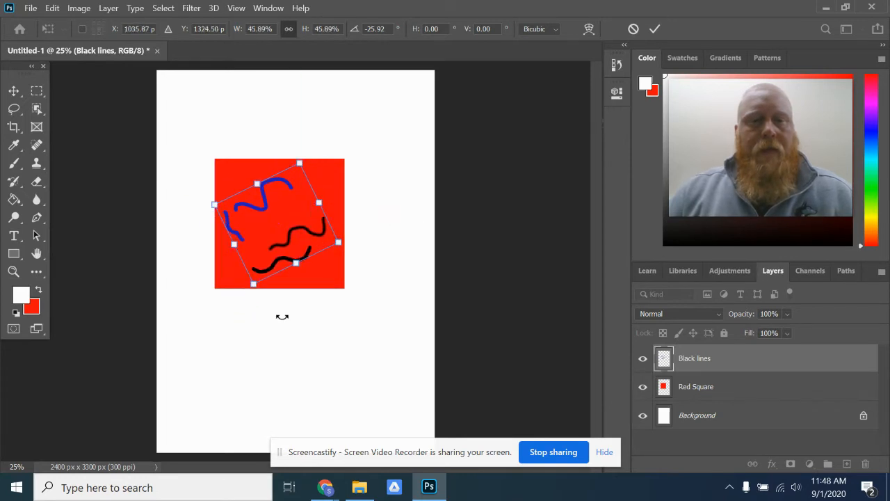
click(656, 28)
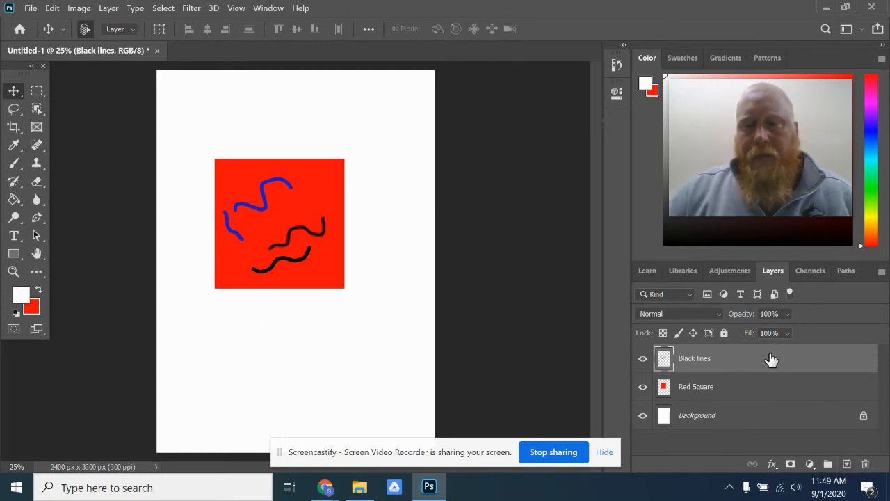
- Add a new layer above Black lines and name it Orange
click(846, 464)
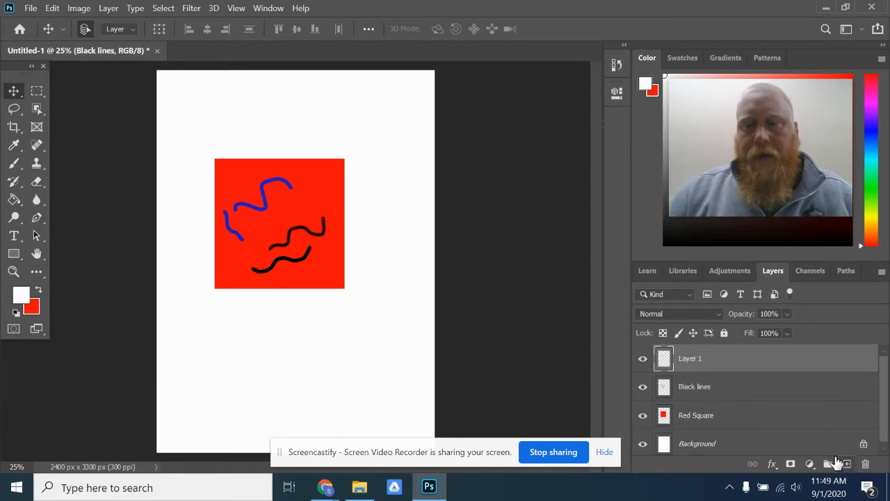
double_click(699, 361)
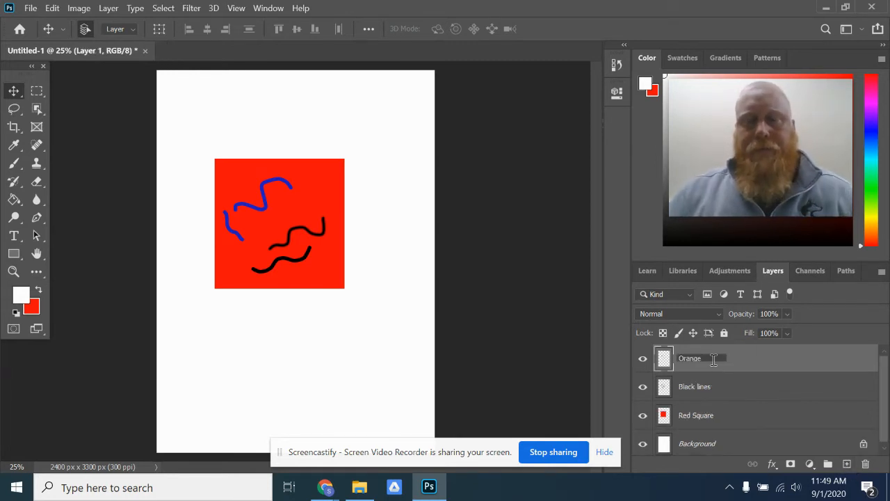
click(755, 360)
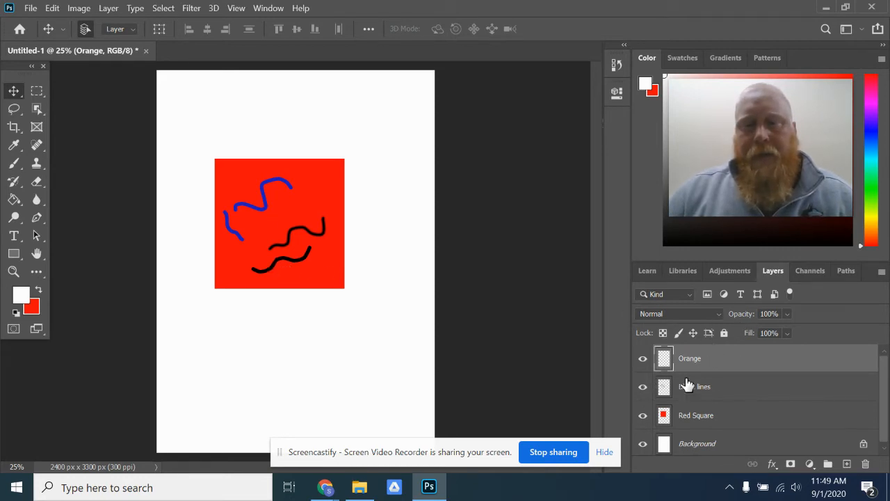
- Hide the Black lines and Red Square layers, keeping the Orange layer active
click(643, 386)
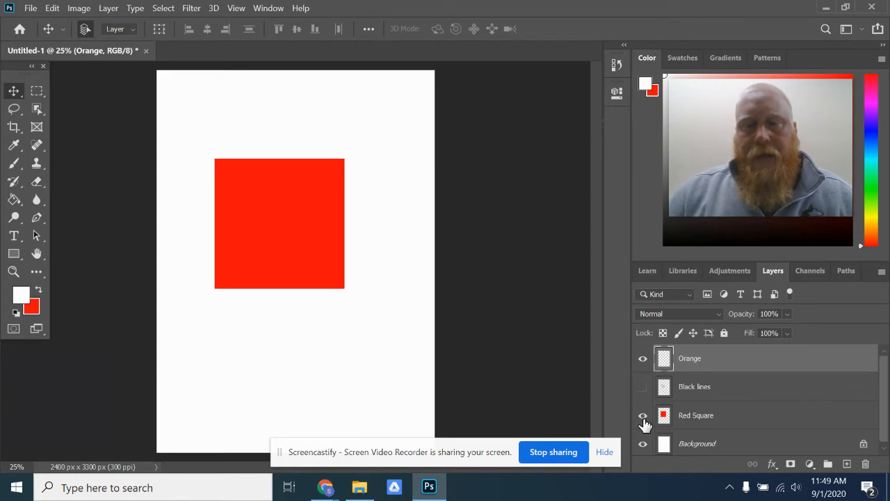
click(643, 416)
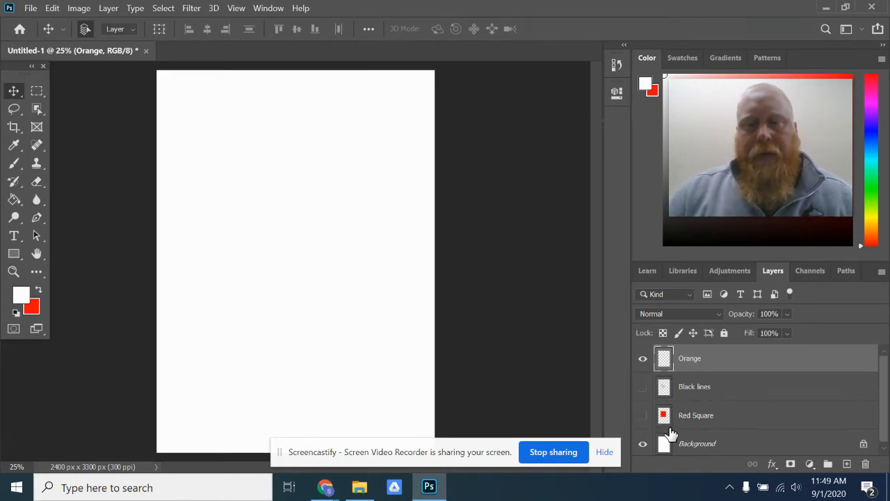
click(643, 416)
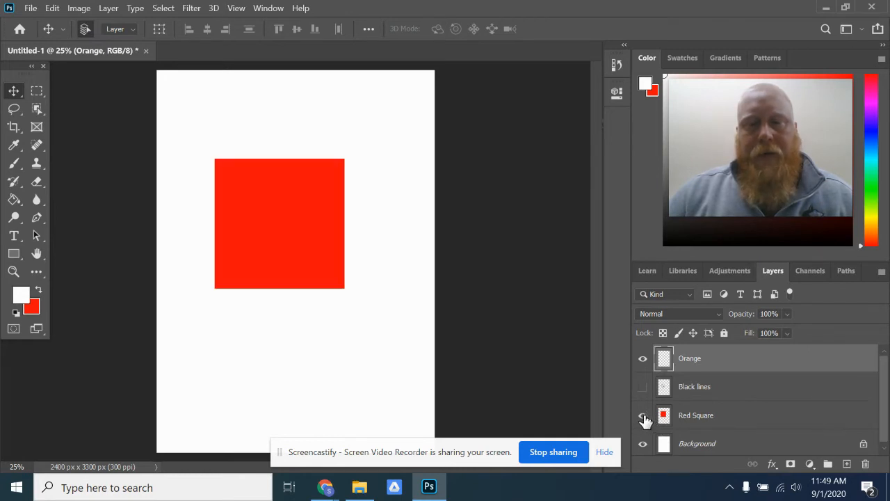
click(643, 418)
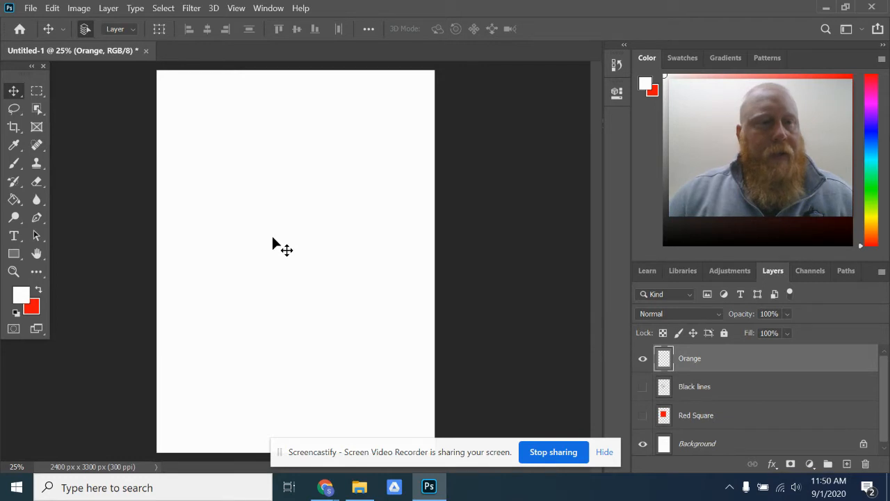
- Make a large circular selection in the upper middle of the page with the Elliptical Marquee tool
click(37, 90)
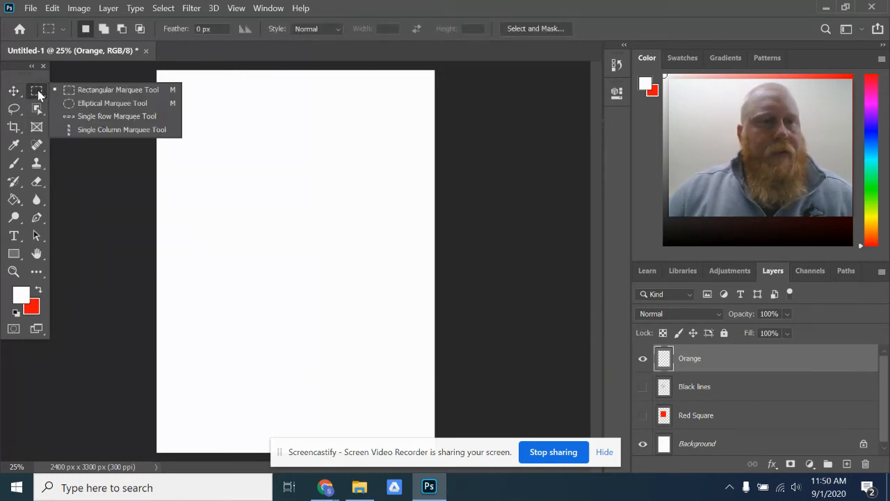
click(106, 105)
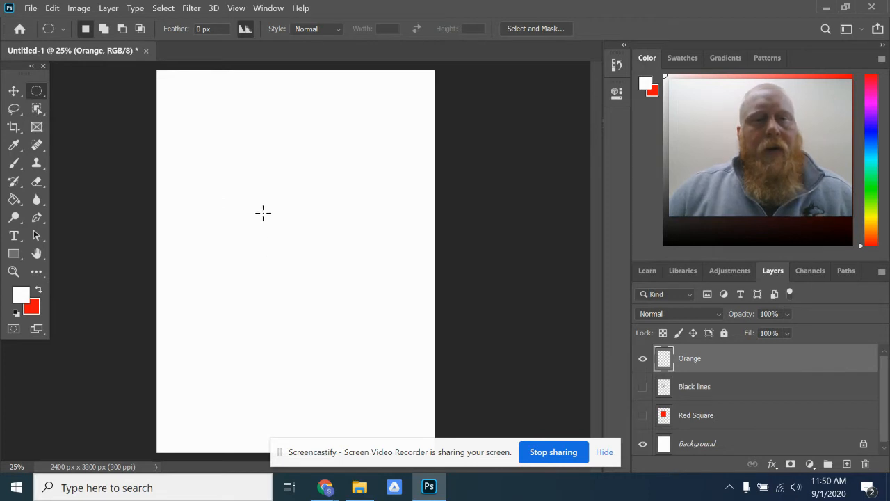
drag(231, 149, 375, 307)
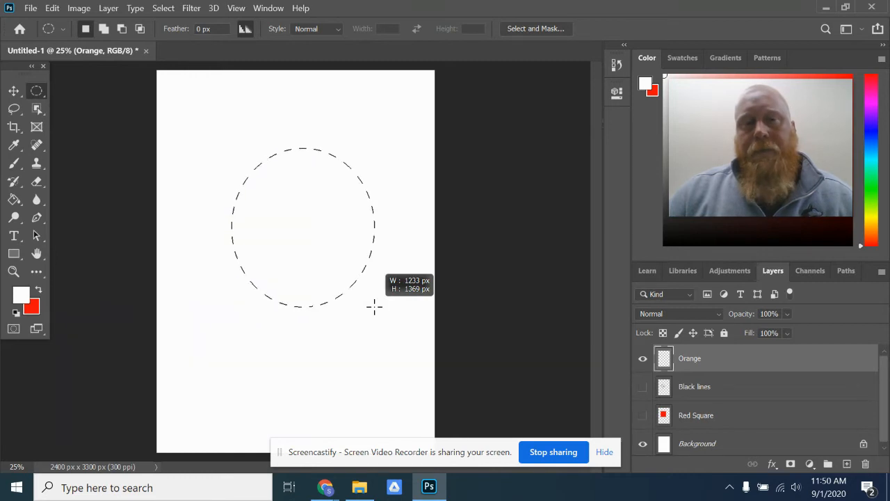
mouse_move(375, 307)
mouse_down()
mouse_move(294, 218)
mouse_move(331, 268)
mouse_move(405, 334)
mouse_move(346, 280)
mouse_move(383, 318)
mouse_up()
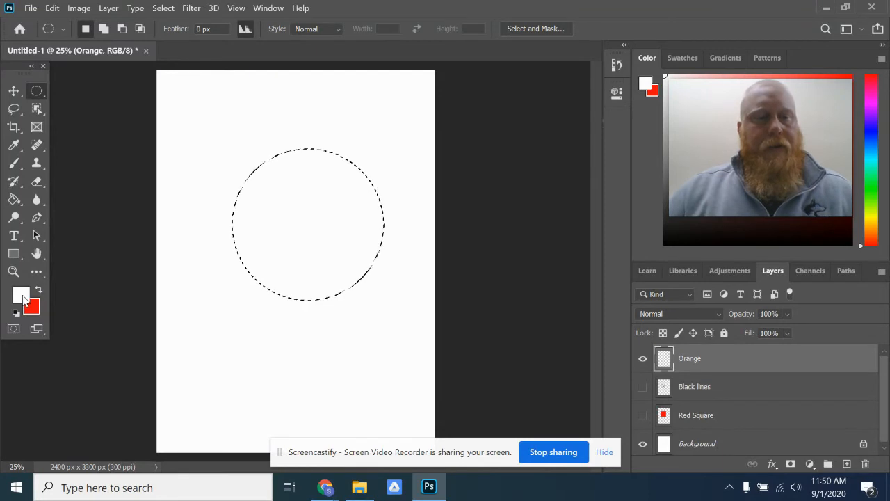
- Set the foreground color to yellow-orange f3bd2b and fill the circular selection on the Orange layer with the Paint Bucket tool
click(22, 297)
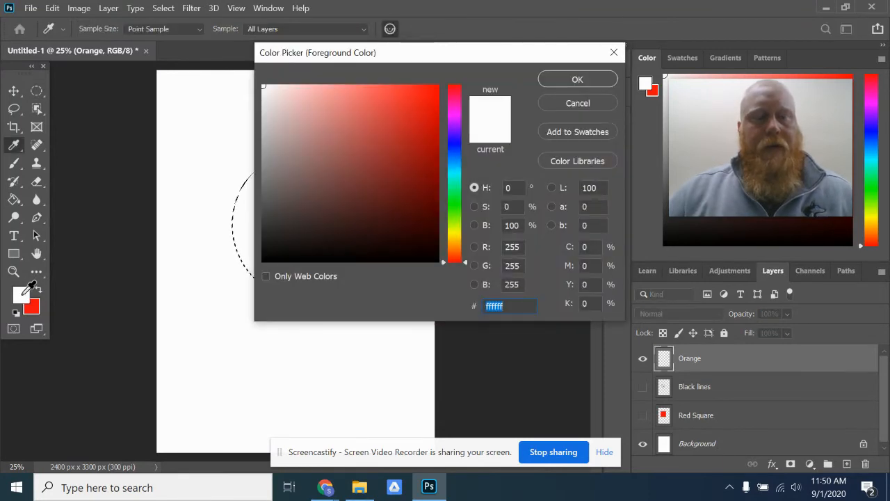
click(453, 255)
drag(453, 256, 458, 243)
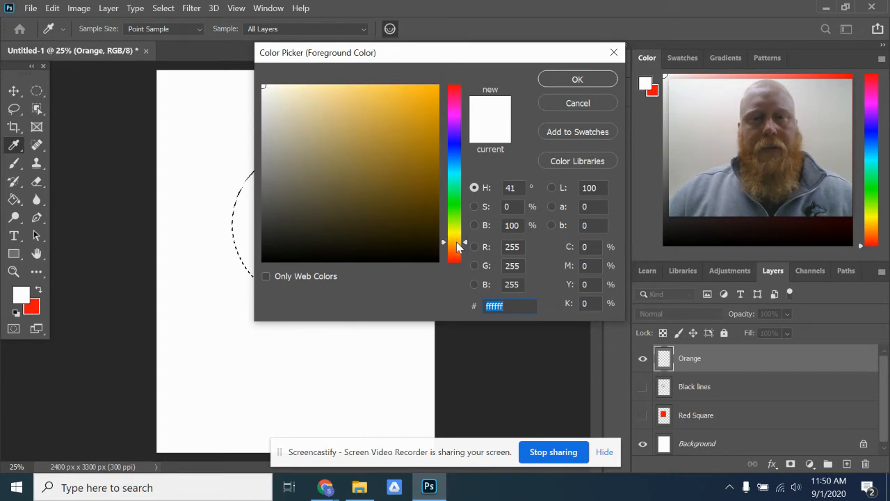
drag(388, 110, 408, 93)
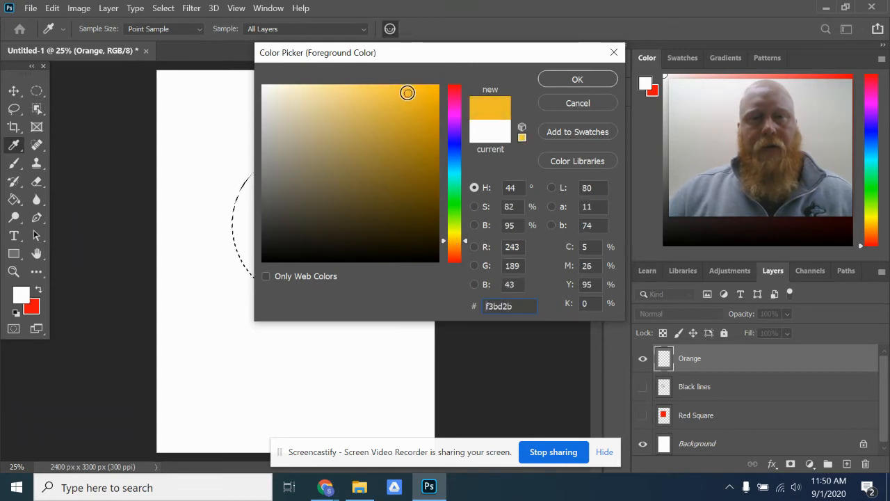
click(577, 79)
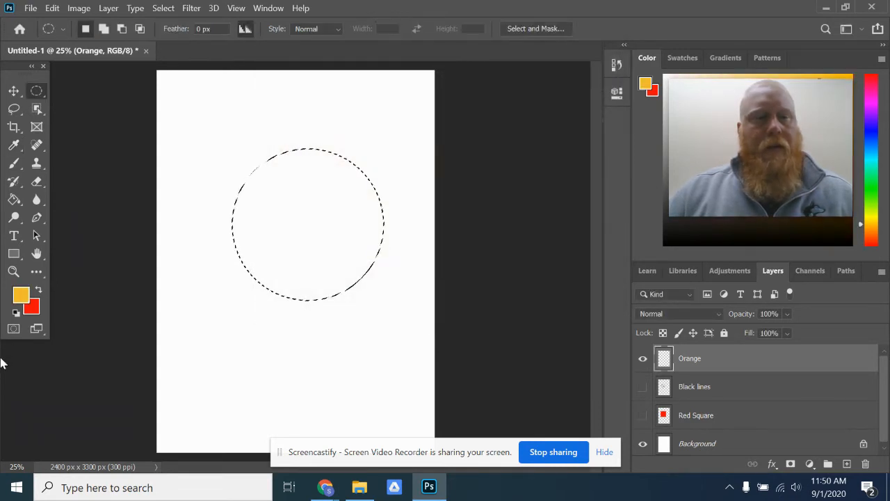
click(13, 200)
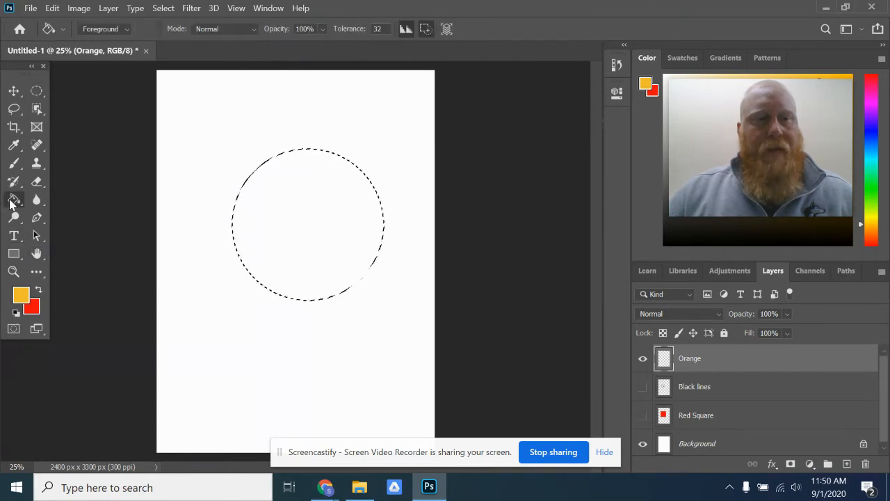
click(303, 208)
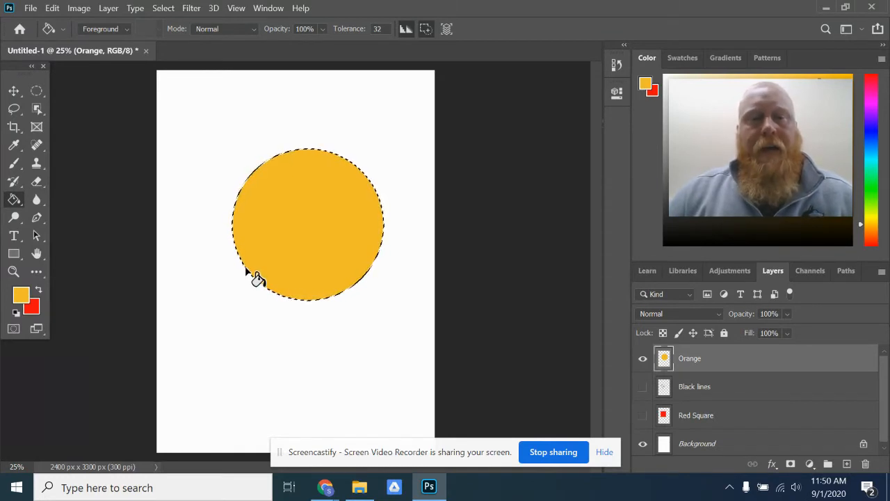
- Swap the foreground and background colors and set the new foreground color to dark orange d05e20
click(38, 290)
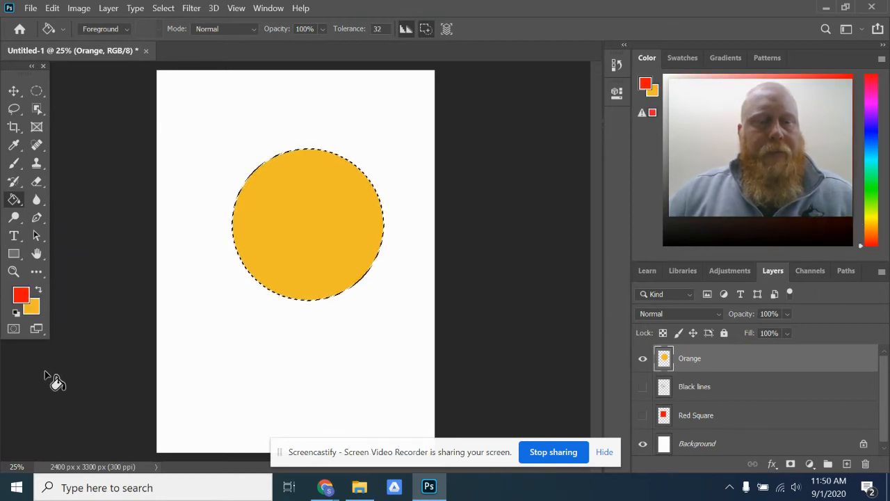
click(21, 295)
drag(462, 254, 459, 248)
drag(424, 135, 411, 115)
click(456, 253)
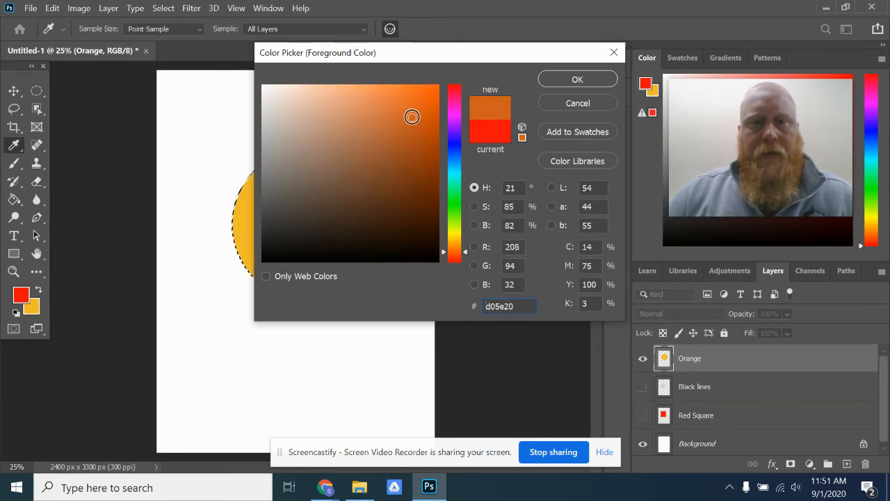
click(577, 79)
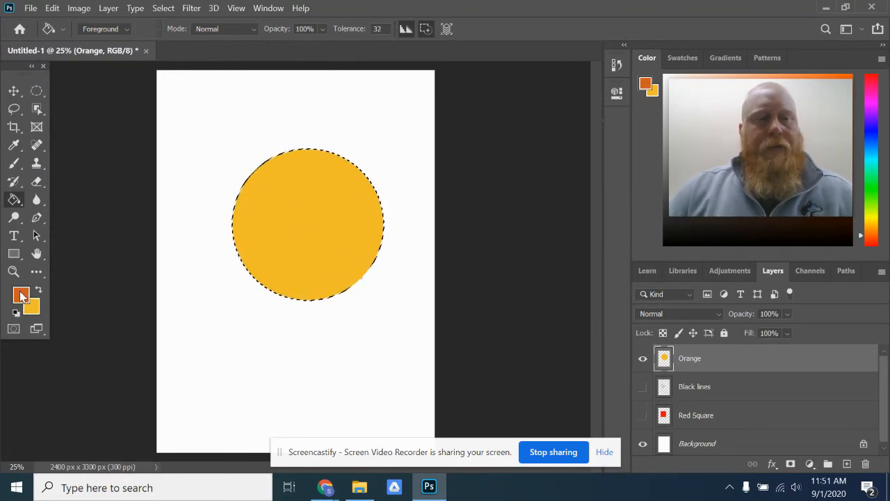
- Paint a dark orange crescent of shading along the lower-left edge of the circle with the Brush tool
click(17, 165)
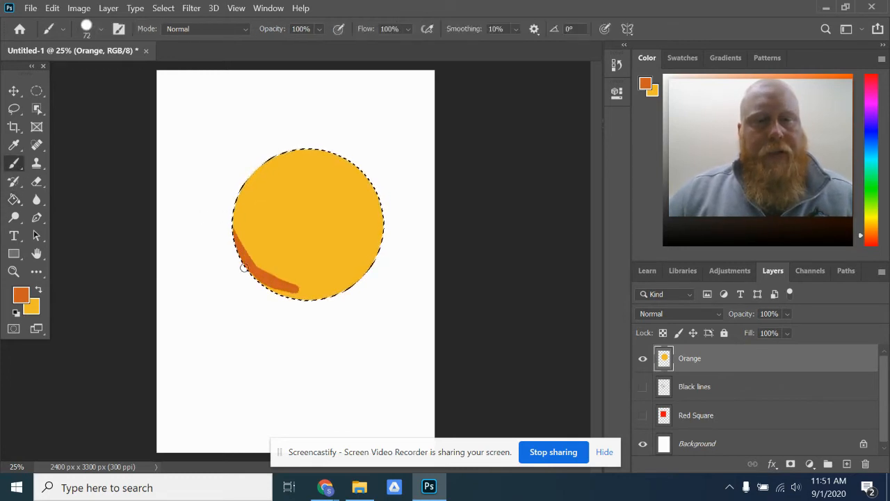
mouse_move(260, 258)
mouse_down()
mouse_move(327, 310)
mouse_move(304, 300)
mouse_move(329, 293)
mouse_up()
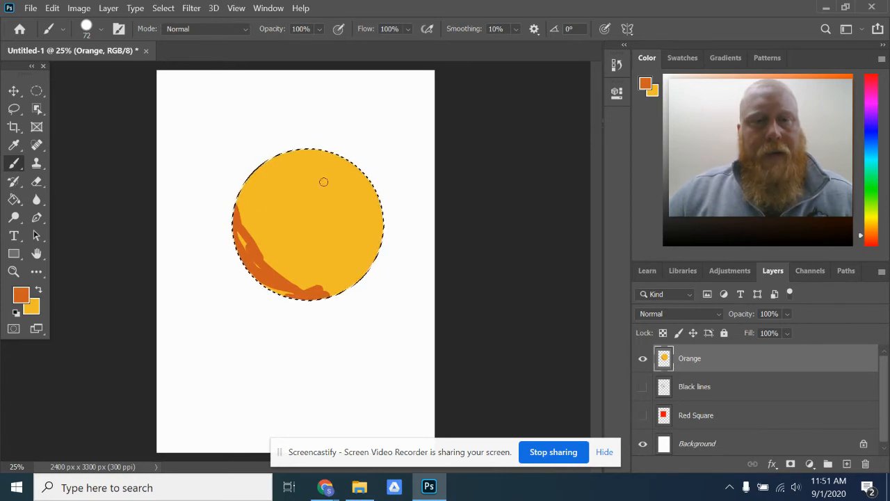
drag(248, 181, 240, 214)
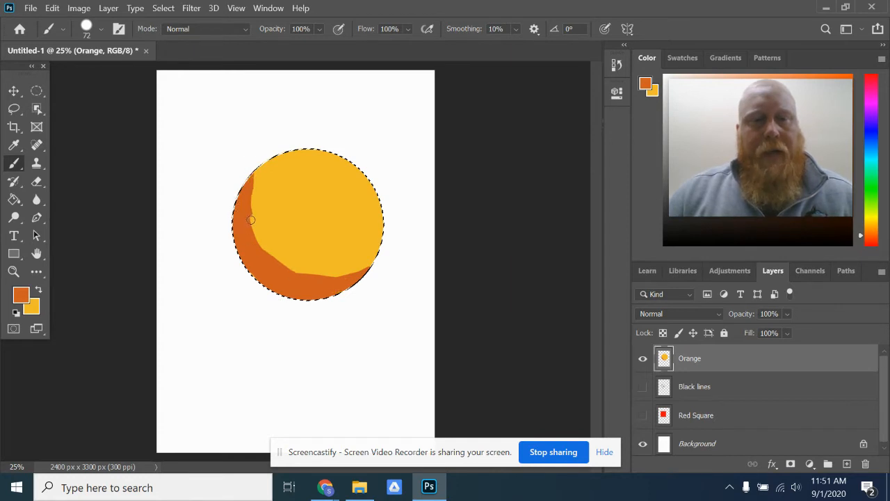
drag(267, 245, 311, 272)
drag(248, 220, 276, 262)
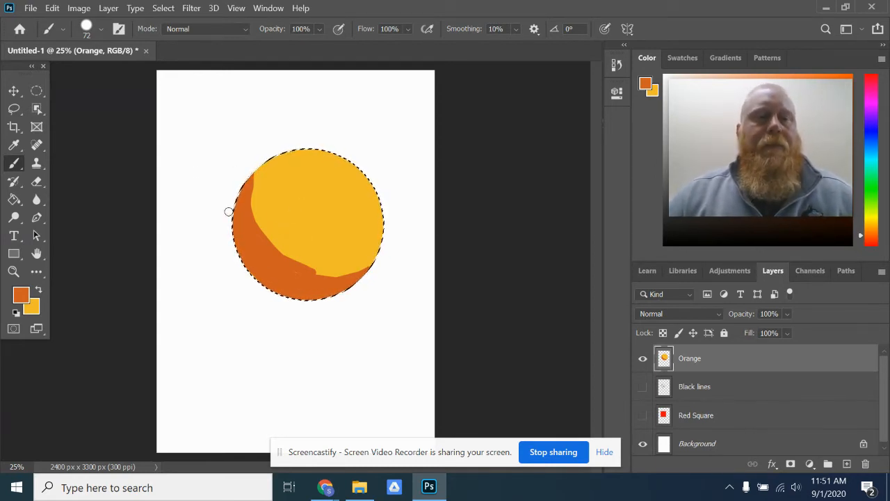
- Blend the dark orange shading into the yellow-orange of the circle with the Mixer Brush tool at a size of 168 px
right_click(14, 167)
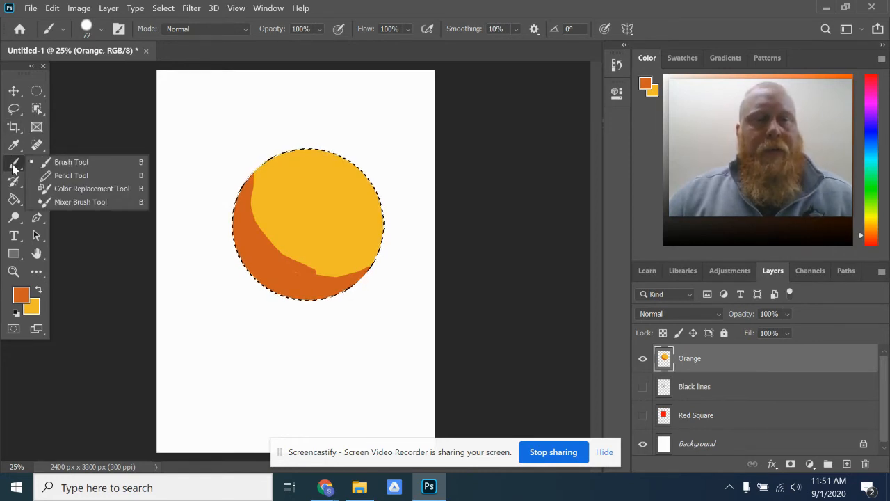
click(77, 202)
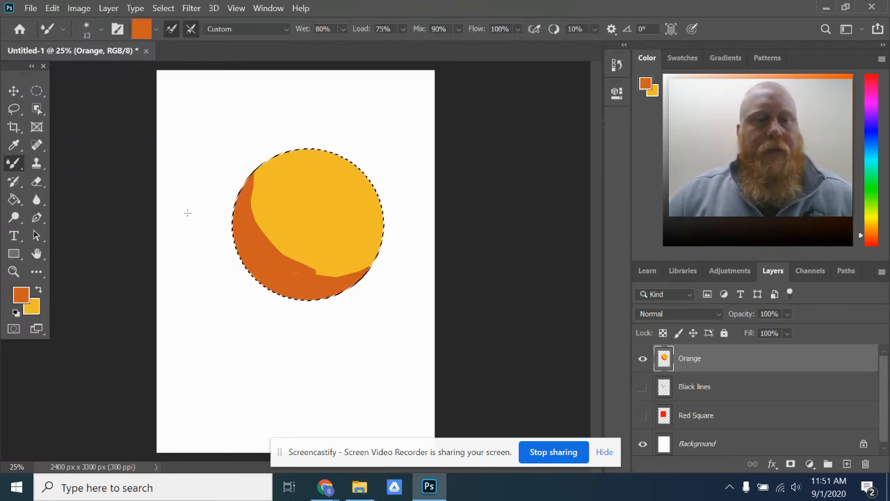
click(100, 29)
drag(83, 76, 139, 88)
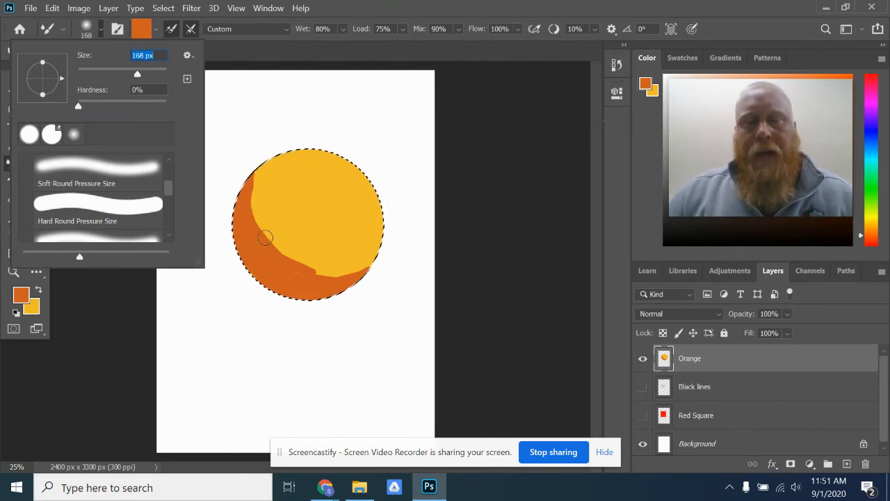
click(272, 238)
mouse_move(271, 238)
mouse_down()
mouse_move(262, 191)
mouse_move(262, 237)
mouse_move(282, 263)
mouse_move(263, 238)
mouse_move(261, 189)
mouse_move(276, 249)
mouse_move(304, 275)
mouse_up()
mouse_move(254, 209)
mouse_down()
mouse_move(260, 176)
mouse_move(281, 248)
mouse_move(252, 201)
mouse_move(262, 174)
mouse_up()
mouse_move(306, 267)
mouse_down()
mouse_move(347, 277)
mouse_move(252, 247)
mouse_move(336, 266)
mouse_move(309, 273)
mouse_move(345, 272)
mouse_up()
mouse_move(279, 269)
mouse_down()
mouse_move(370, 257)
mouse_move(323, 286)
mouse_move(301, 283)
mouse_move(385, 248)
mouse_move(285, 251)
mouse_move(352, 239)
mouse_move(281, 247)
mouse_move(392, 244)
mouse_up()
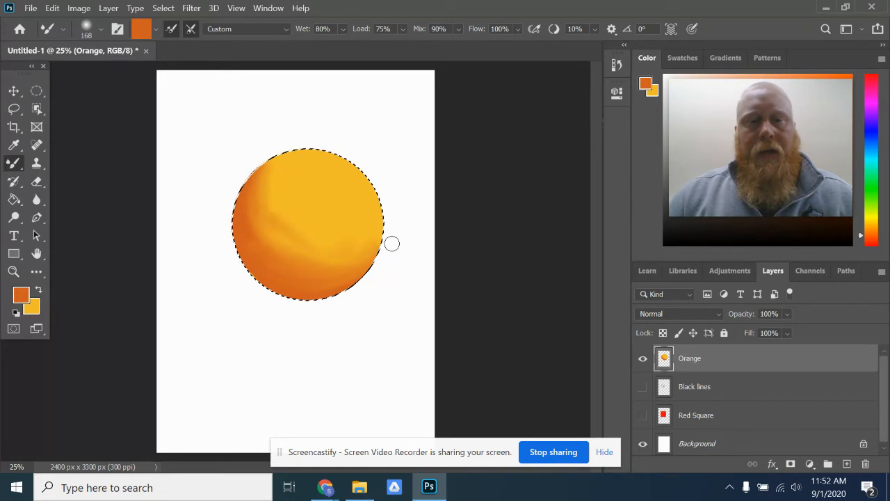
drag(276, 198, 253, 191)
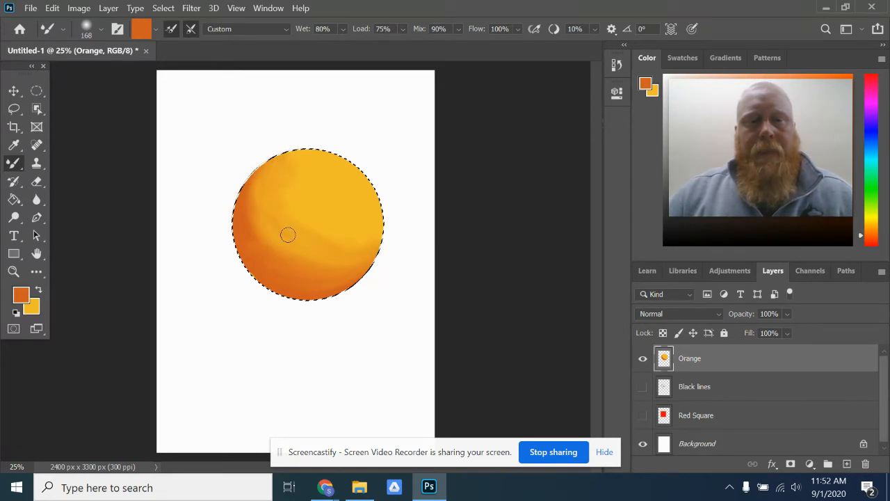
mouse_move(249, 183)
mouse_down()
mouse_move(282, 204)
mouse_move(355, 256)
mouse_up()
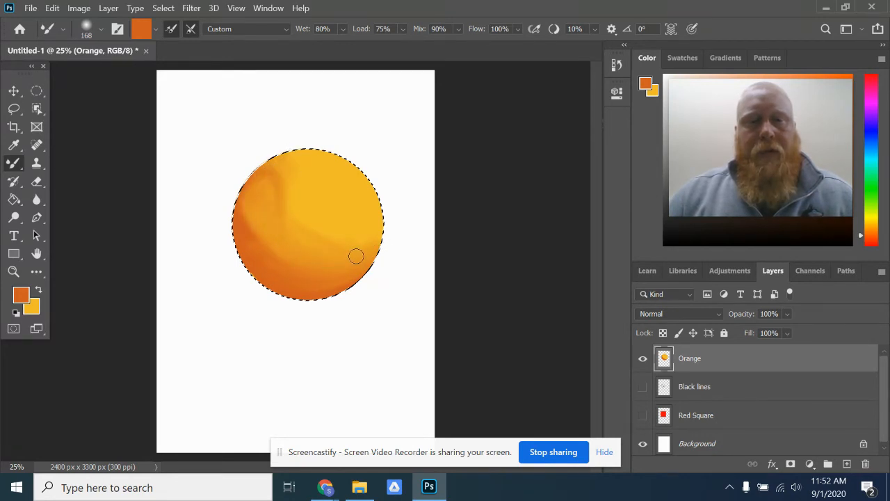
mouse_move(261, 232)
mouse_down()
mouse_move(337, 273)
mouse_move(291, 210)
mouse_move(275, 167)
mouse_move(279, 214)
mouse_move(267, 166)
mouse_move(272, 250)
mouse_move(259, 246)
mouse_move(258, 188)
mouse_move(263, 243)
mouse_move(247, 224)
mouse_move(270, 178)
mouse_move(268, 251)
mouse_move(257, 215)
mouse_move(272, 189)
mouse_move(278, 270)
mouse_move(268, 225)
mouse_move(278, 199)
mouse_move(267, 234)
mouse_move(251, 239)
mouse_move(266, 185)
mouse_move(253, 226)
mouse_move(287, 173)
mouse_move(320, 186)
mouse_move(330, 222)
mouse_move(327, 179)
mouse_move(308, 238)
mouse_up()
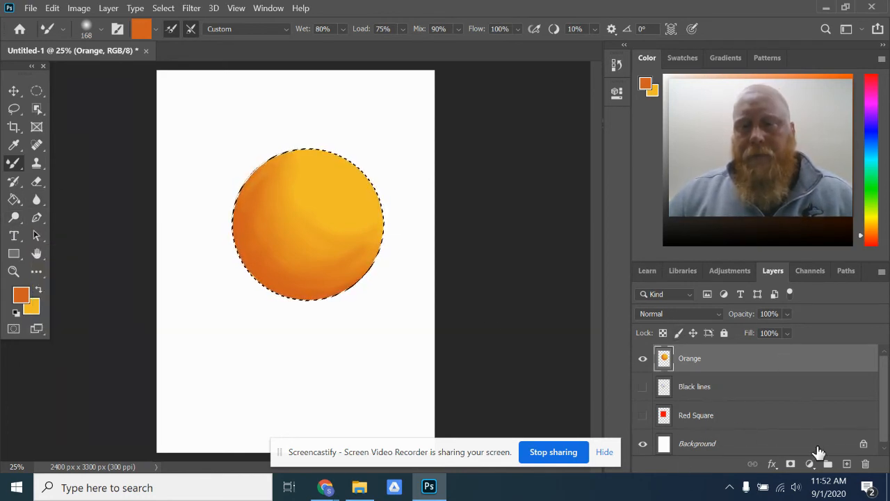
- Add a new layer above the Orange layer and name it New Orange
click(847, 464)
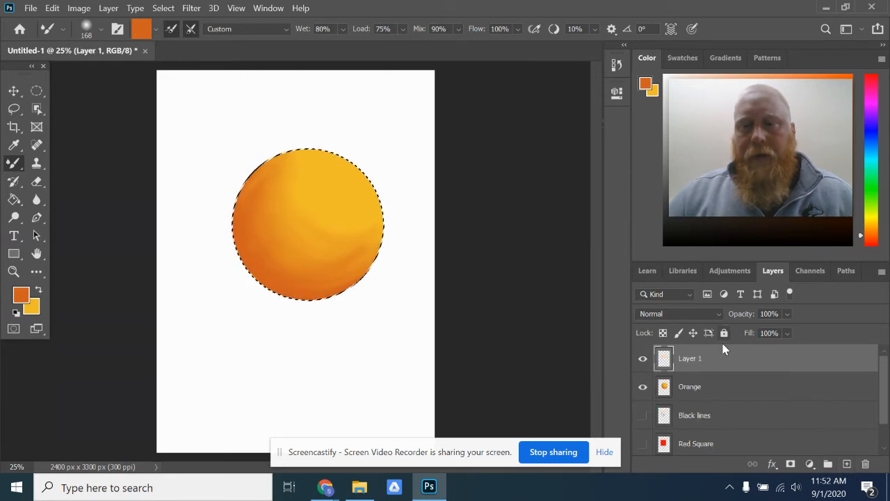
double_click(688, 358)
text(New Orange)
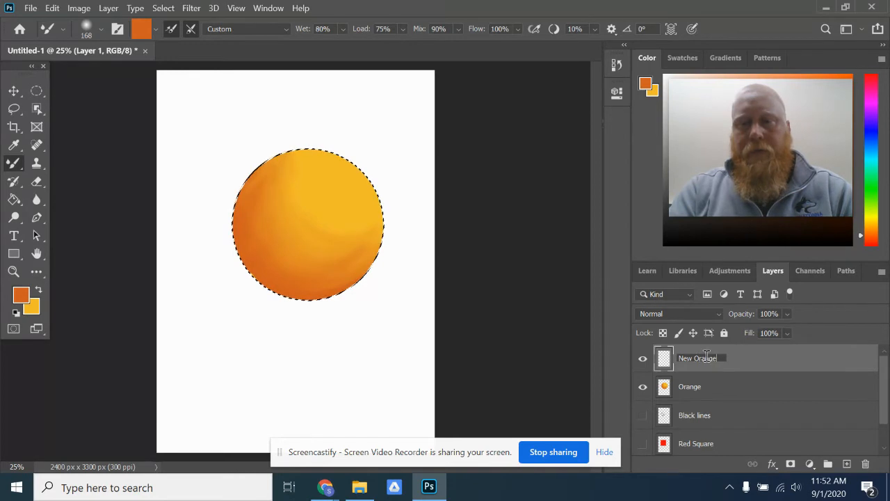
click(781, 356)
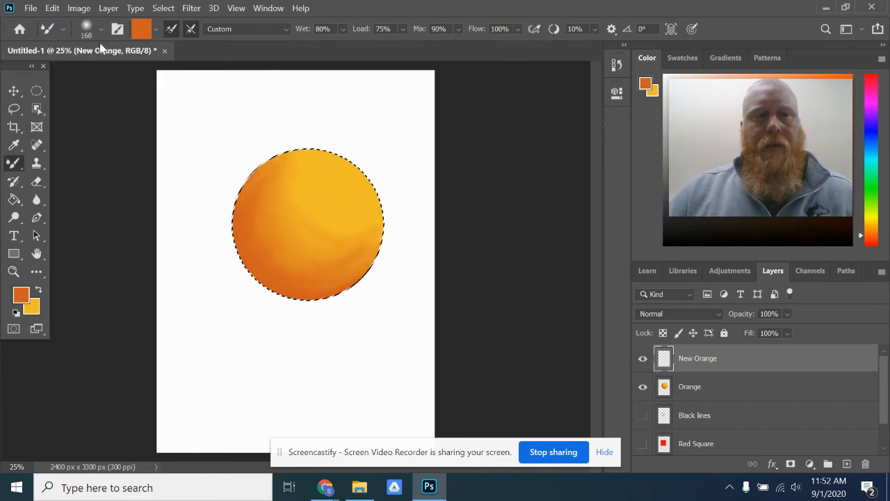
- Clear the current selection and make a new circular selection overlapping the painted orange's upper-left part with the Elliptical Marquee tool
click(37, 93)
click(214, 178)
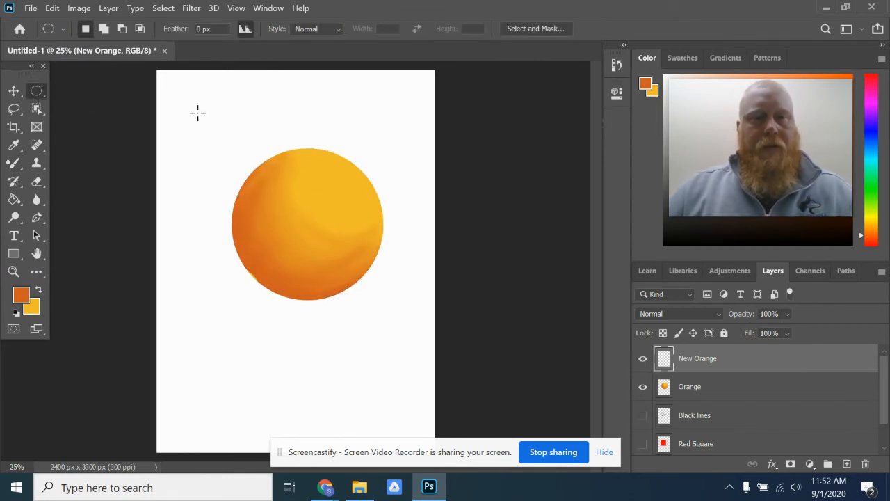
drag(183, 131, 325, 269)
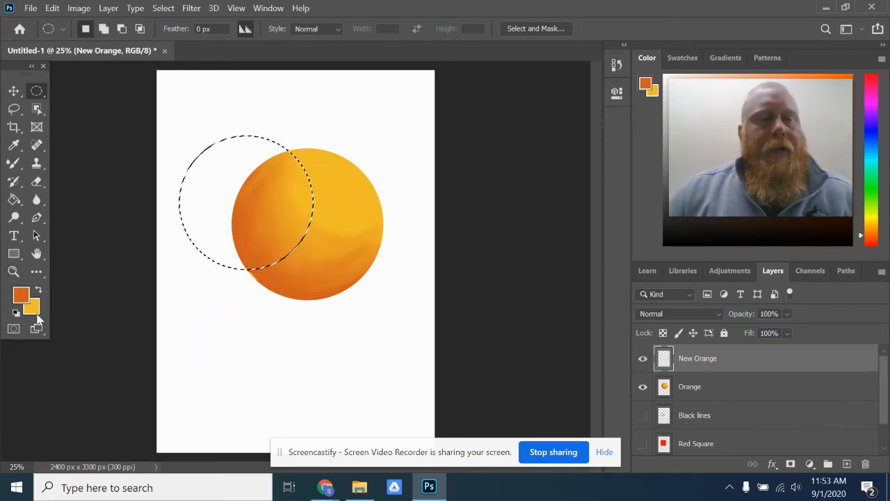
- Swap the colors to make yellow-orange the foreground and dark orange the background, and switch to the Gradient tool
click(38, 291)
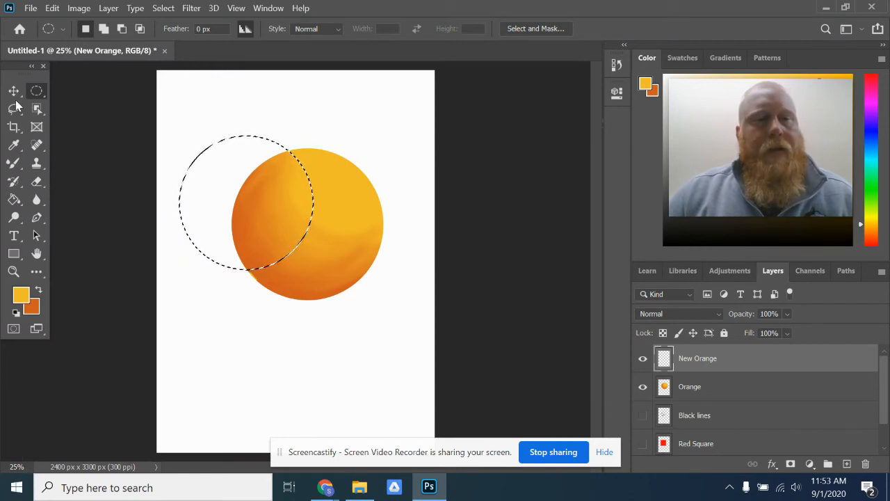
click(14, 201)
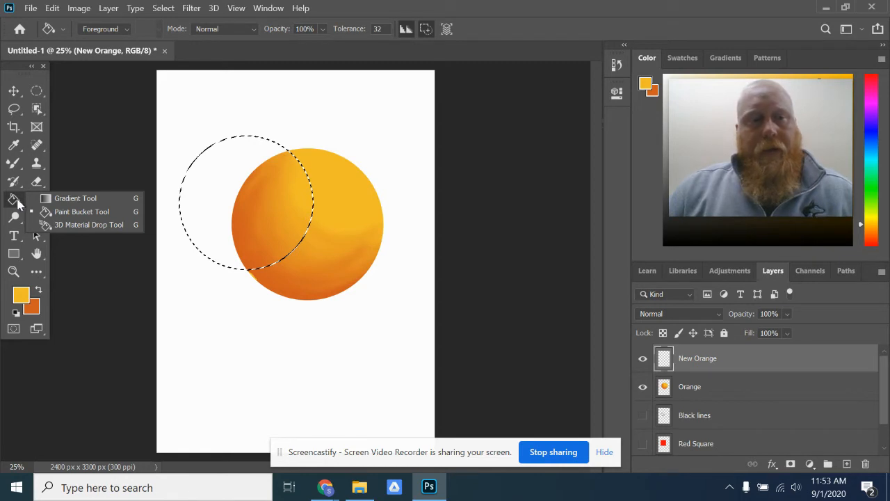
click(75, 200)
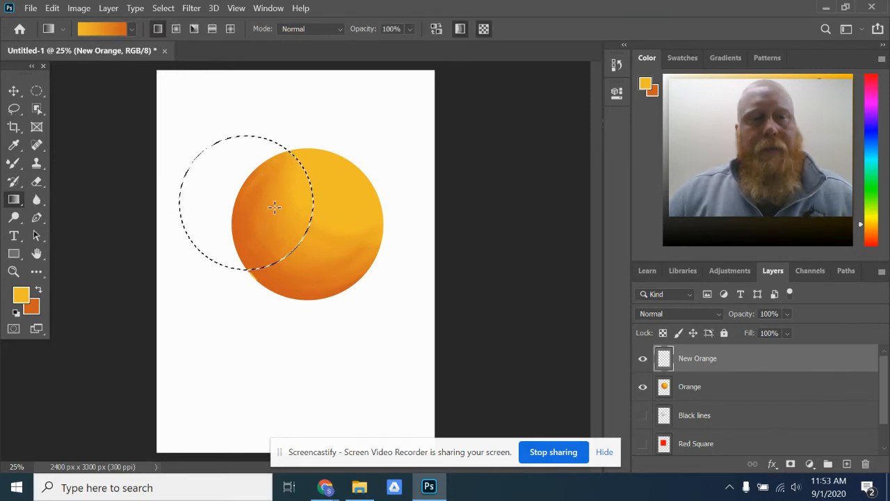
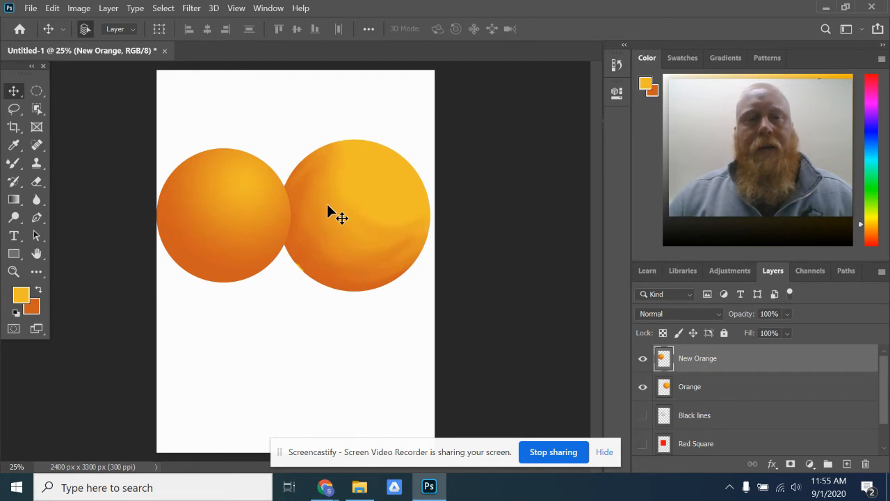
- Switch to the Mixer Brush tool
click(13, 163)
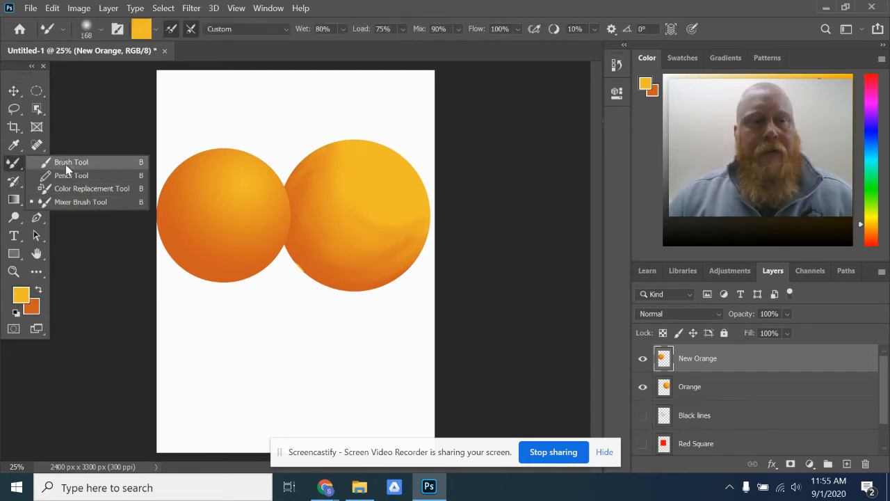
click(80, 202)
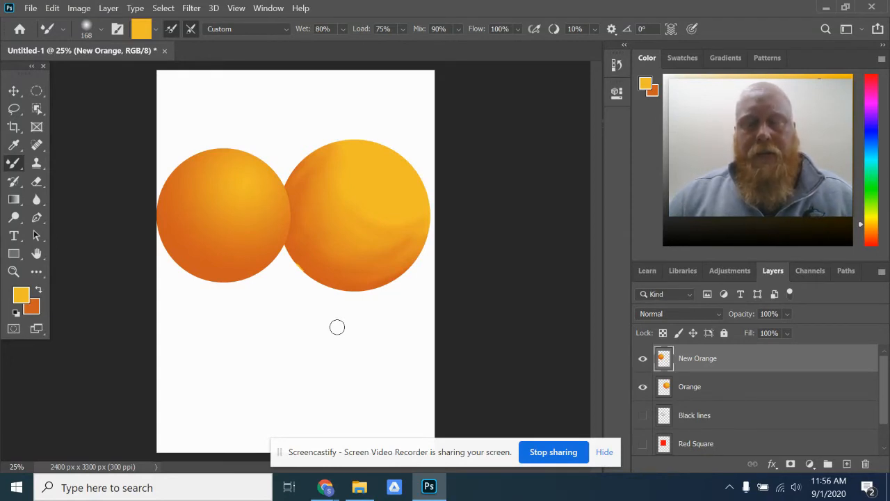
- Scale down the circle on the Orange layer with Free Transform and move it left so it overlaps the gradient-shaded orange
click(723, 391)
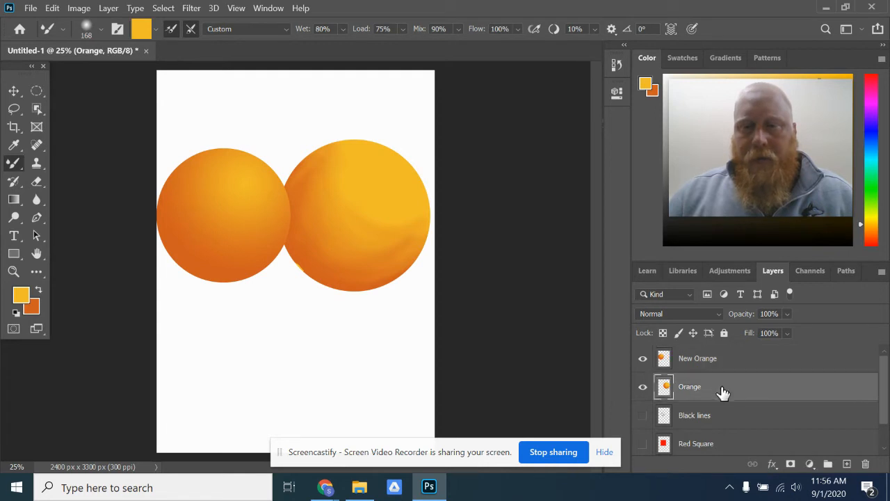
click(644, 391)
click(644, 392)
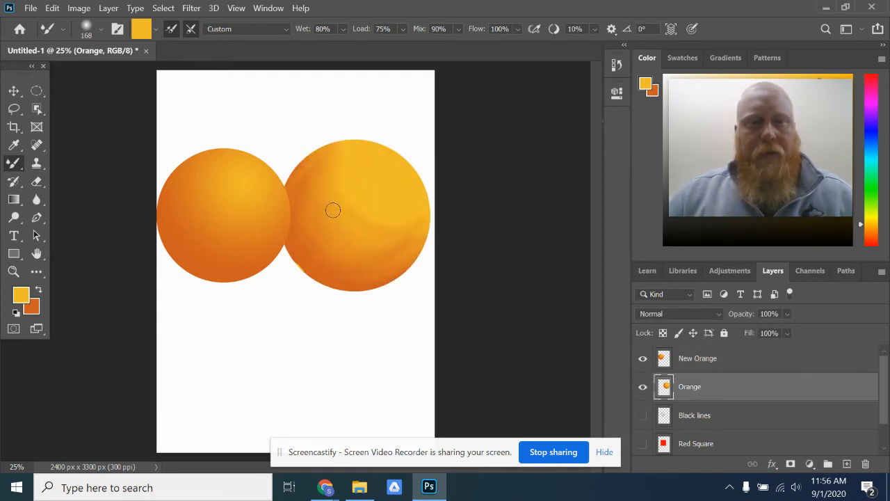
click(56, 9)
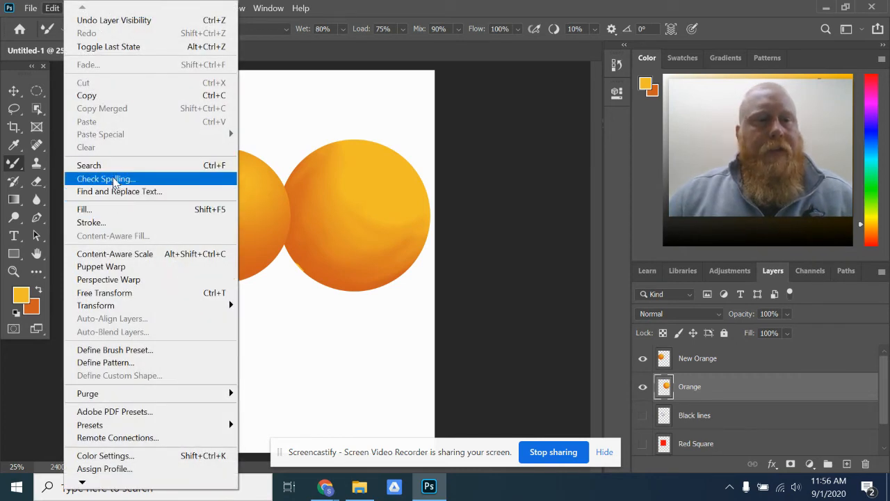
click(116, 293)
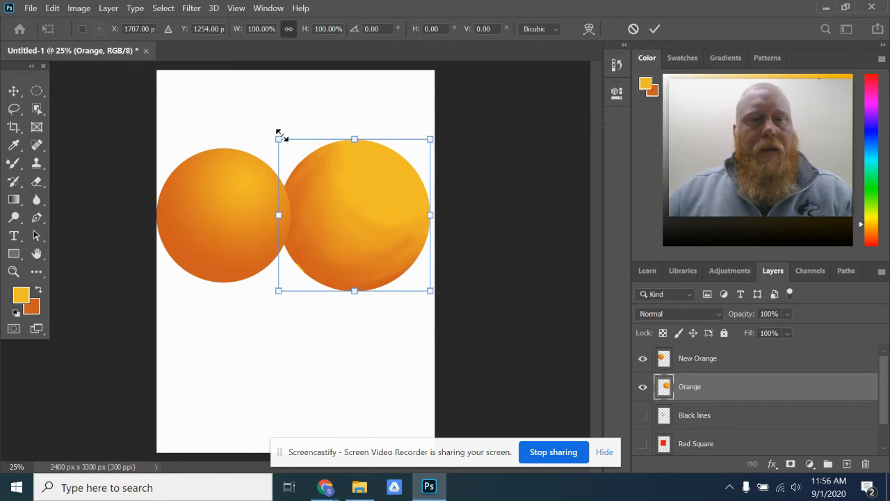
drag(278, 139, 296, 160)
mouse_move(352, 246)
mouse_down()
mouse_move(230, 234)
mouse_move(216, 241)
mouse_move(353, 242)
mouse_move(283, 247)
mouse_up()
key(Return)
key(b)
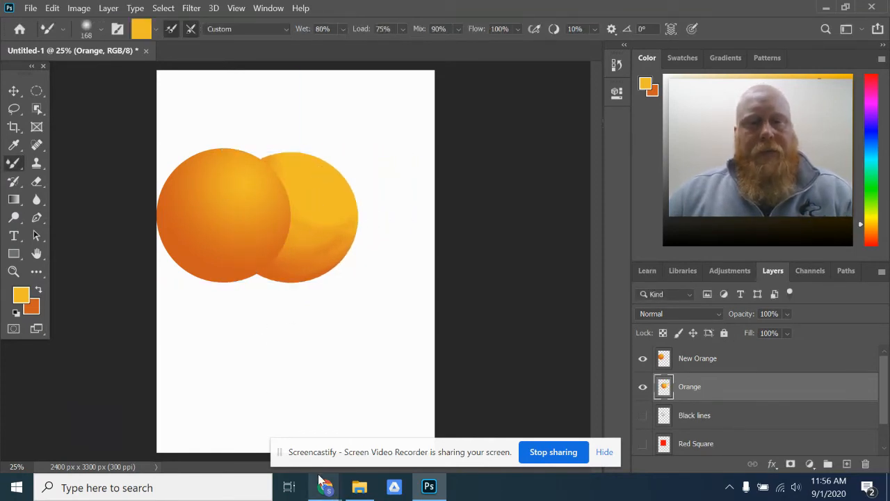
- Move the Orange layer above the New Orange layer and toggle its visibility to check the stacking
drag(723, 393, 725, 358)
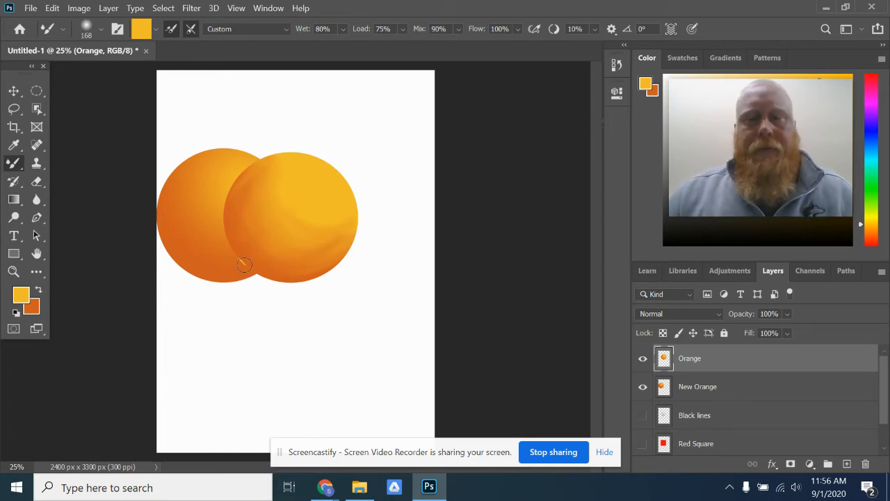
click(643, 360)
click(643, 359)
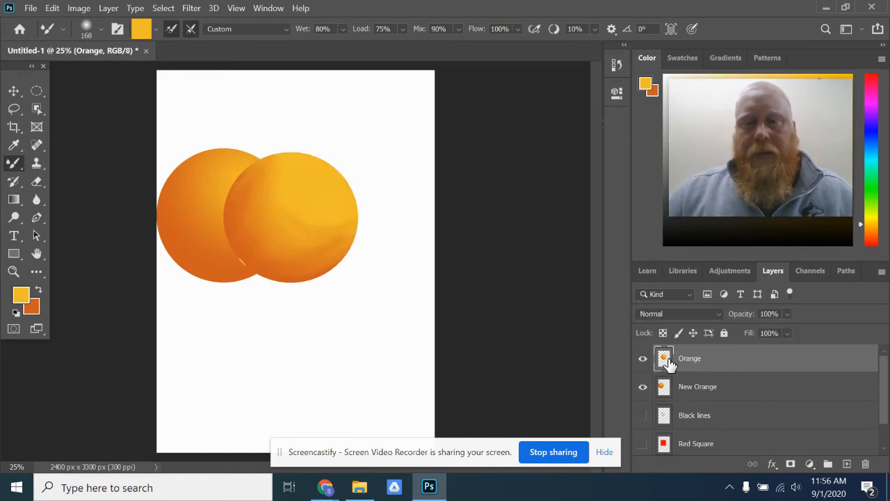
- Duplicate the Orange layer and move the copy down and to the right, overlapping the original circle
right_click(728, 360)
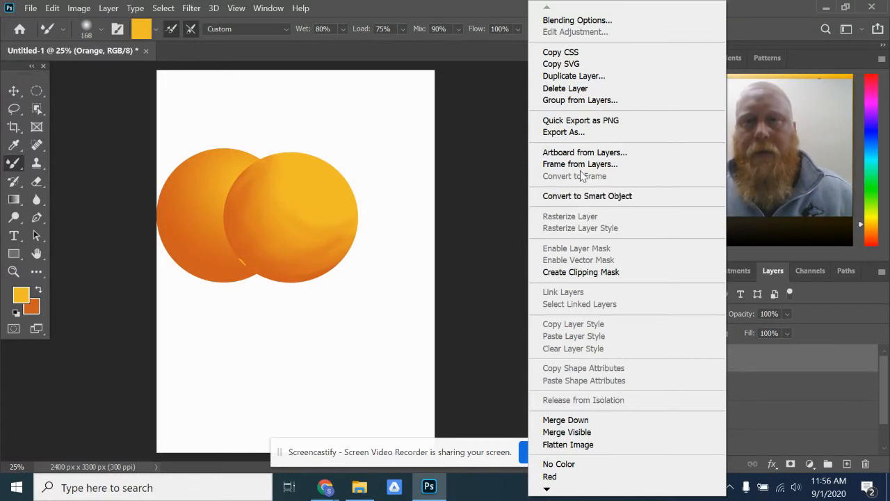
click(571, 78)
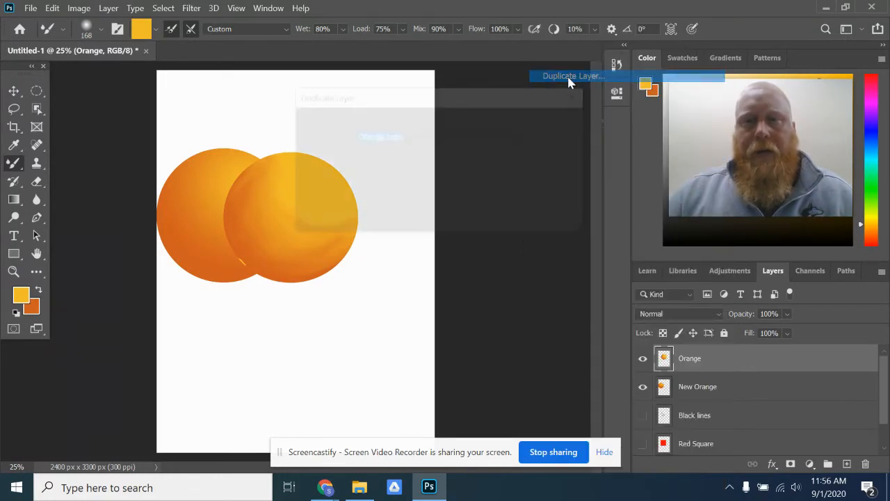
click(549, 124)
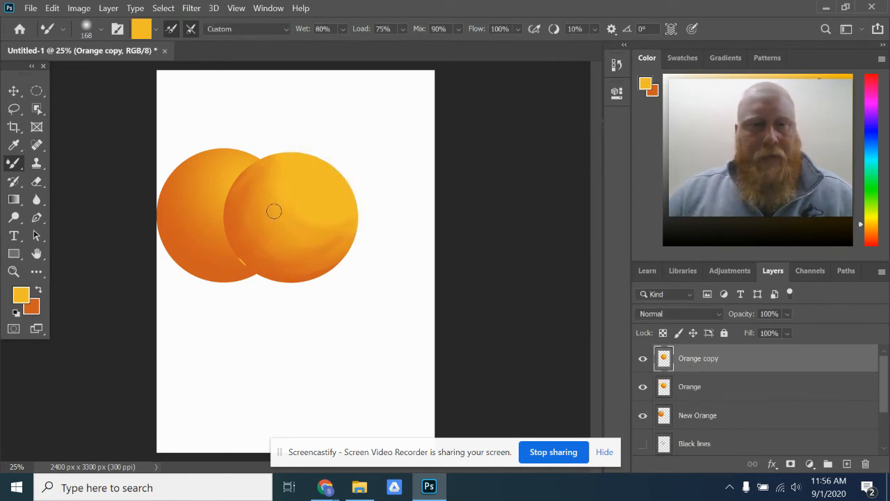
click(13, 92)
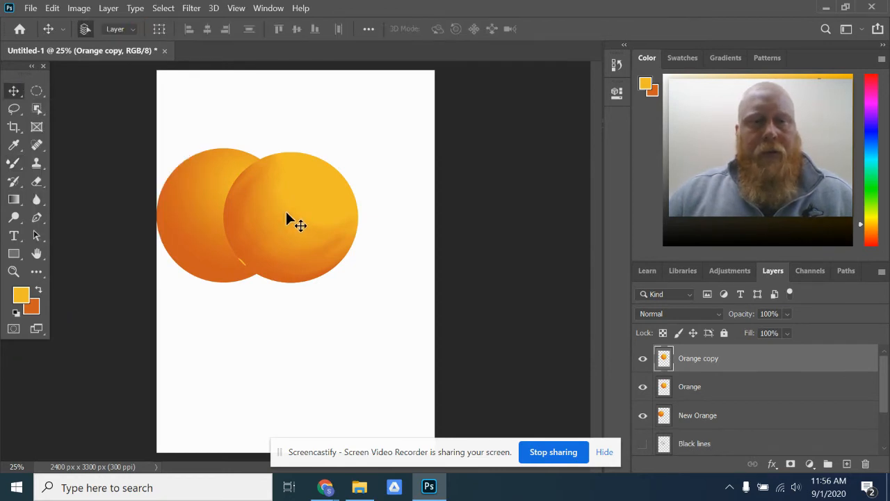
drag(293, 208, 345, 245)
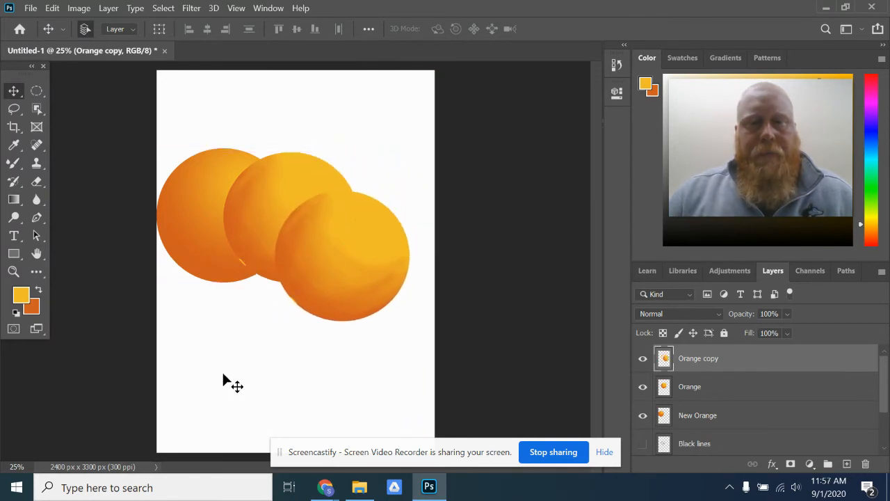
- Hide the New Orange layer, duplicate the Orange copy layer and place the duplicate to the left of the other two circles
click(642, 416)
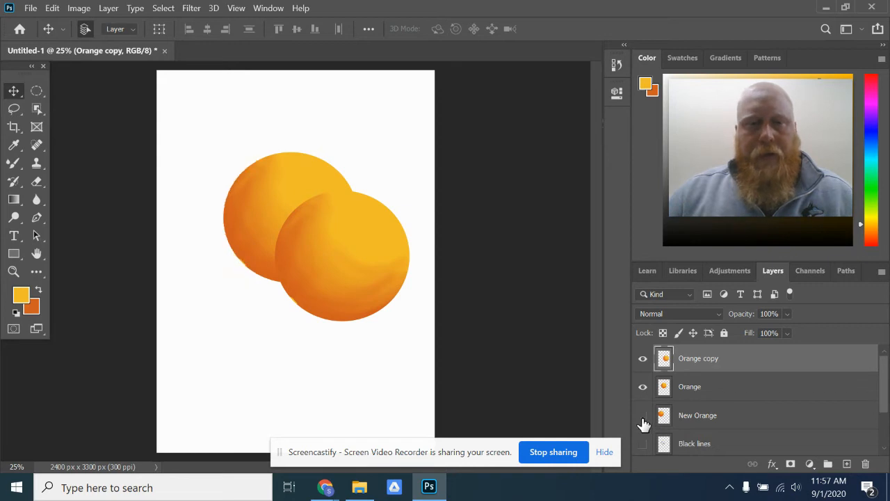
right_click(745, 359)
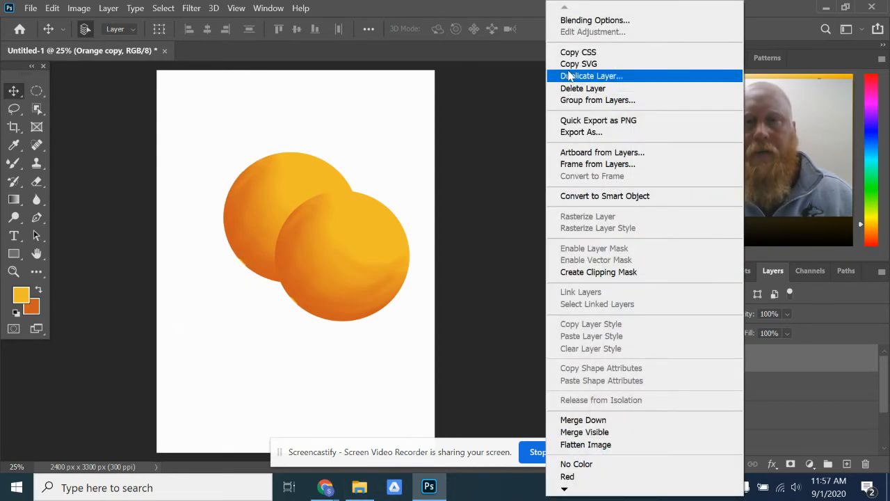
click(583, 78)
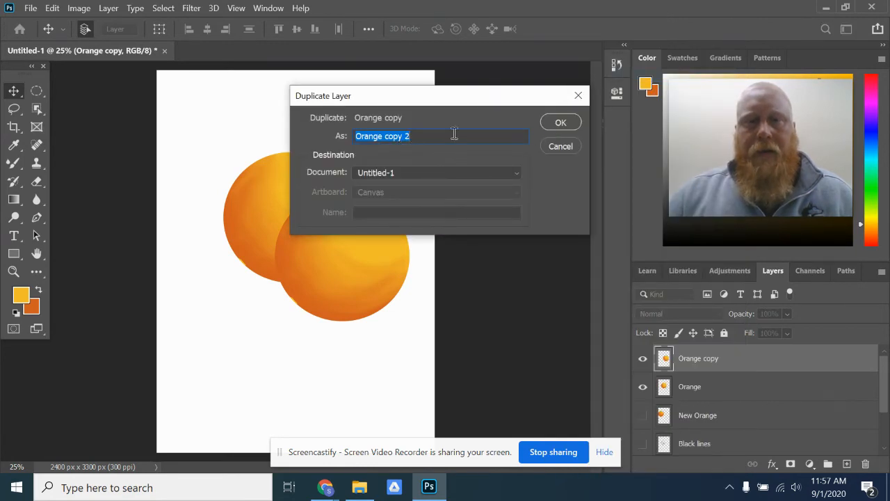
click(559, 128)
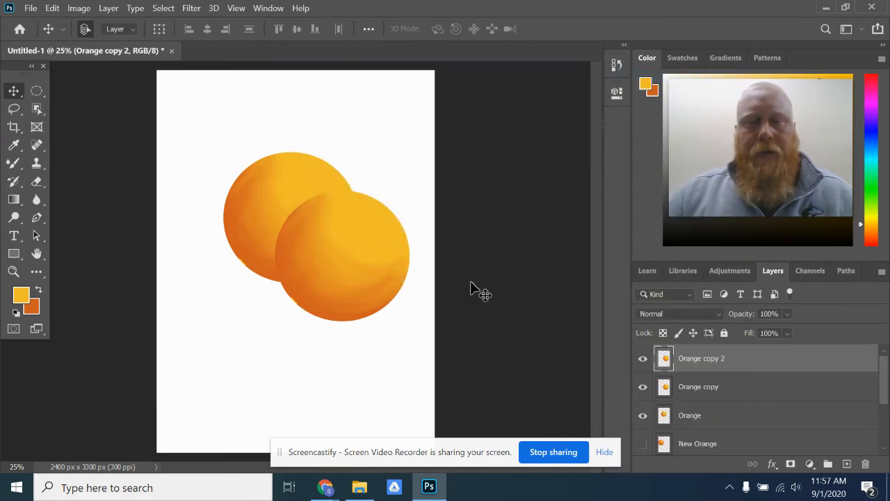
drag(348, 244, 243, 252)
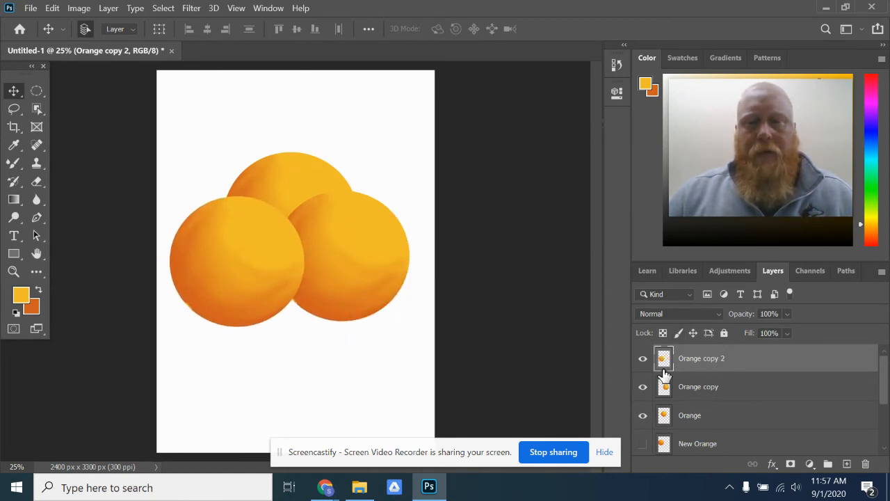
- Duplicate the Orange copy 2 layer and place the new orange at the lower centre, in front of the others
right_click(765, 364)
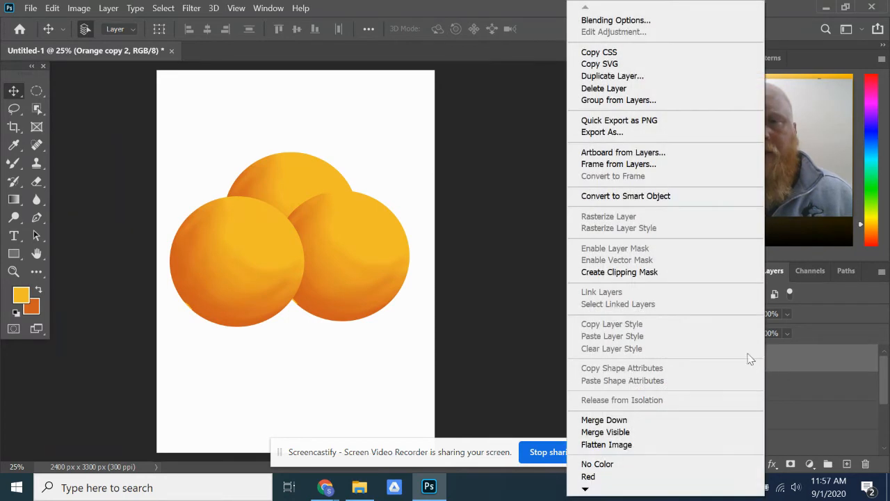
click(618, 78)
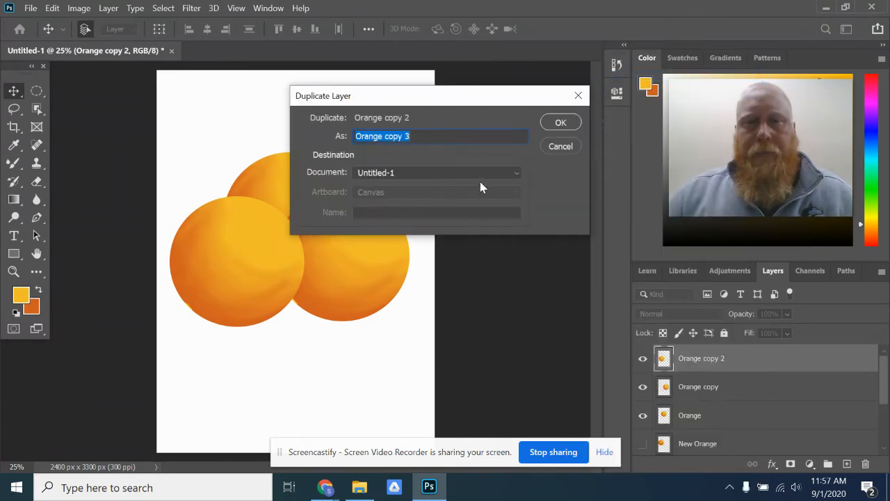
click(562, 128)
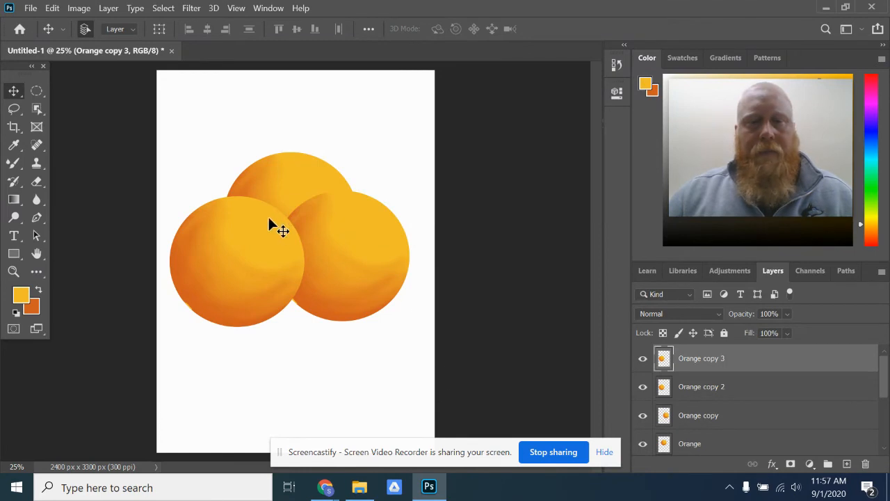
click(19, 95)
drag(230, 264, 284, 308)
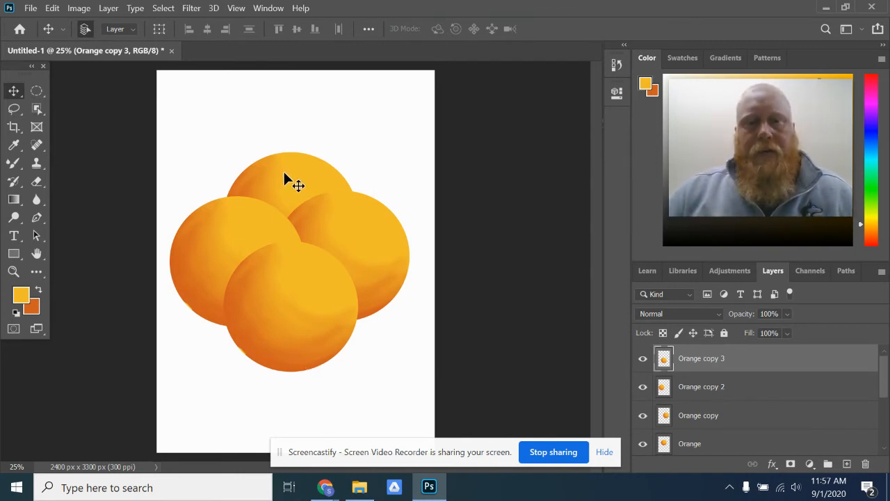
- Select the Orange layer and toggle its visibility to identify which circle in the pile it holds
click(720, 444)
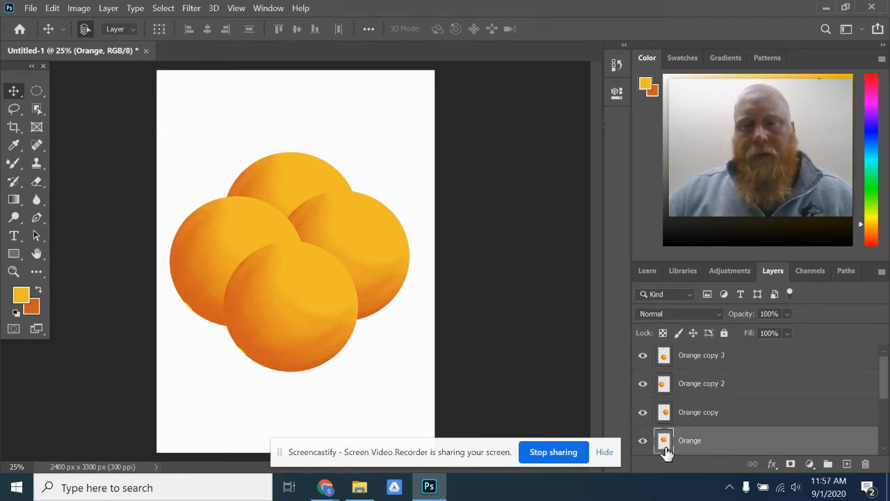
click(641, 443)
click(641, 444)
click(641, 444)
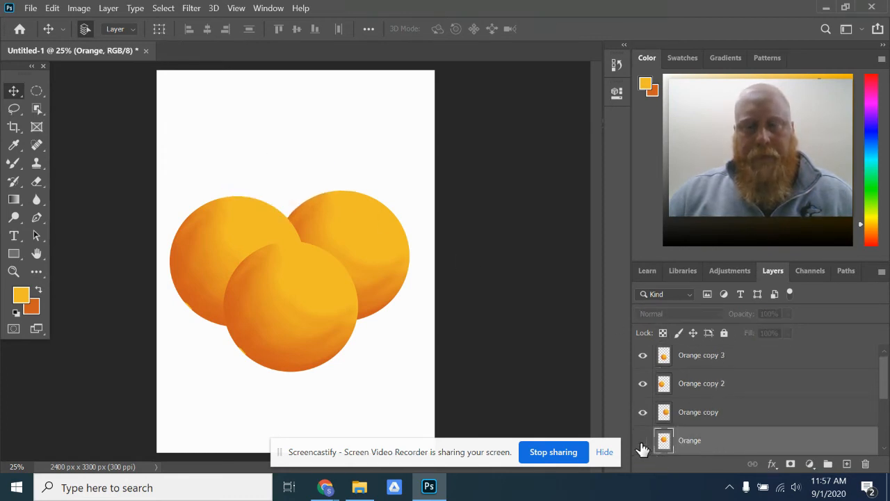
click(641, 443)
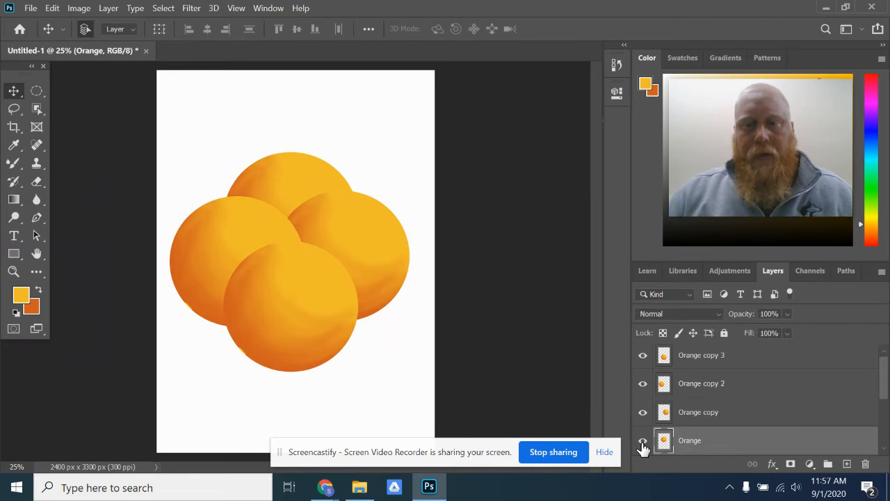
click(642, 443)
click(641, 443)
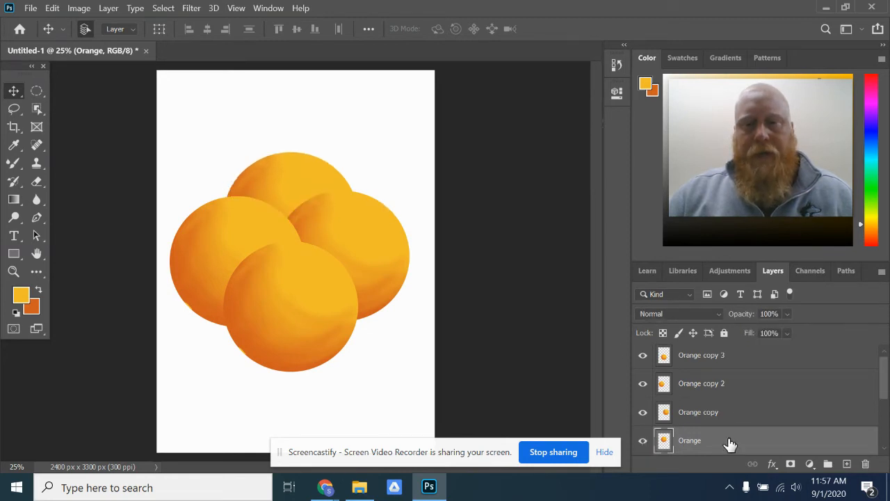
- Shrink the rear orange with Free Transform to about 90% width and 85% height, and shift it slightly left
click(52, 7)
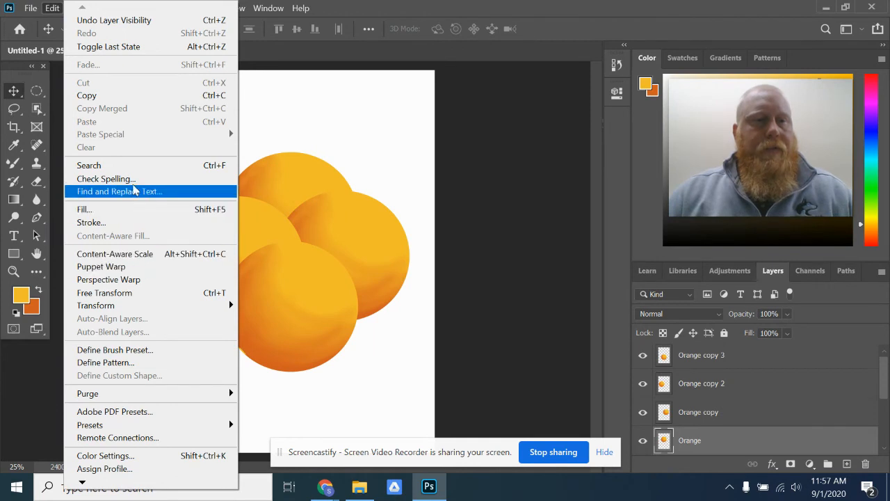
click(136, 292)
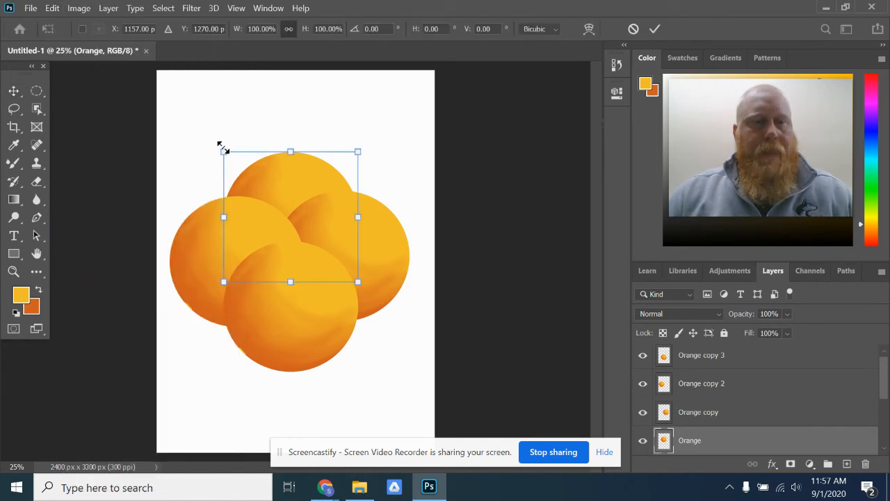
drag(221, 148, 235, 167)
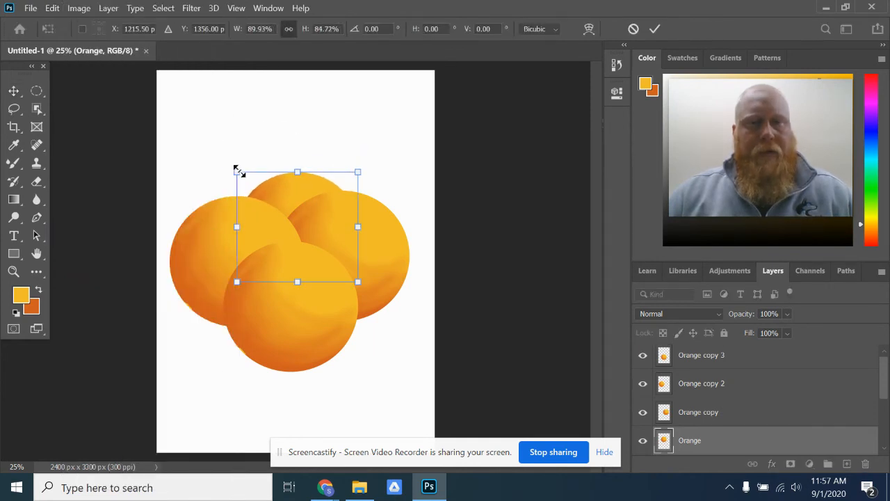
drag(291, 201, 287, 198)
key(Return)
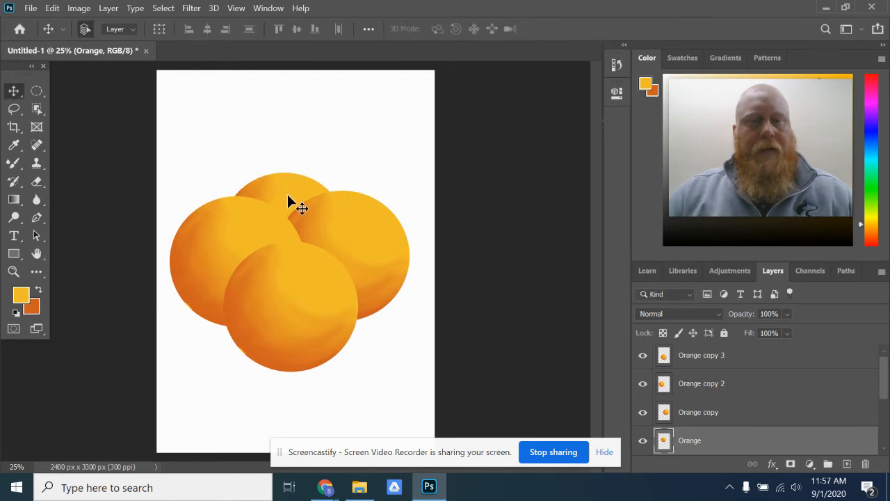
- Move the front orange slightly up and to the left within the pile
click(295, 315)
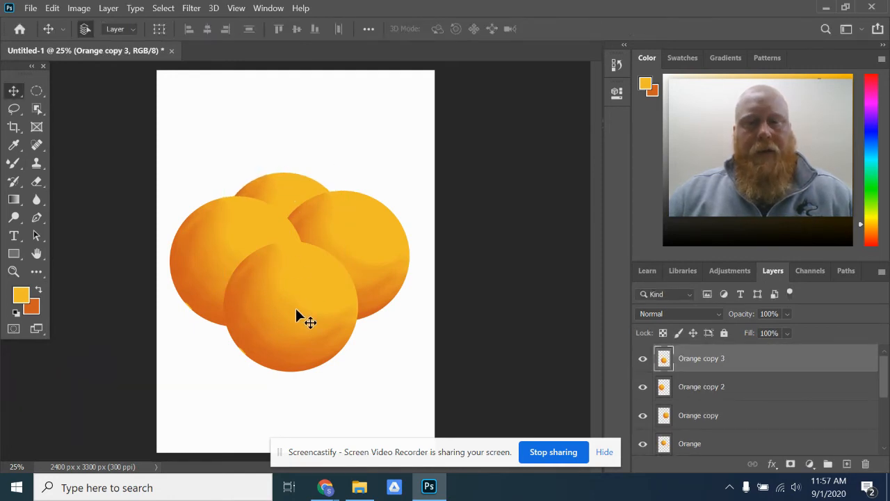
drag(296, 318, 292, 304)
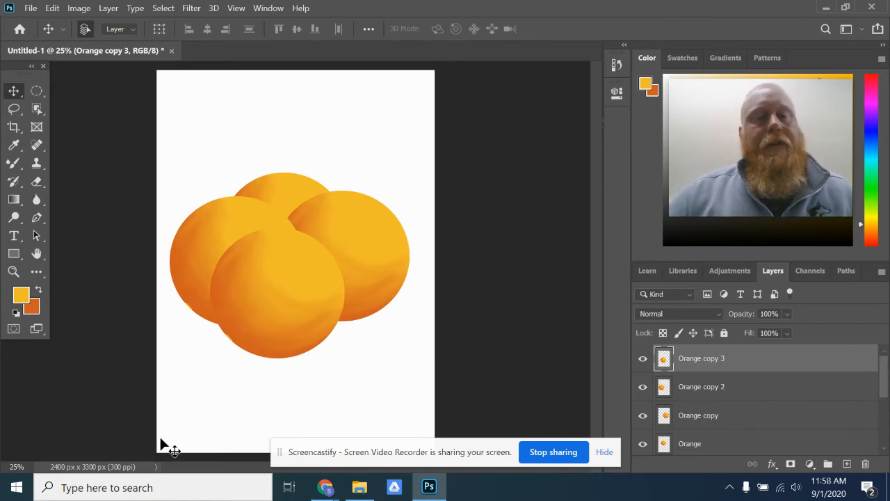
- Merge the Orange copy 3 layer down into Orange copy 2 and toggle the merged layer's visibility to check its contents
scroll(700, 368, down, 2)
scroll(705, 383, up, 2)
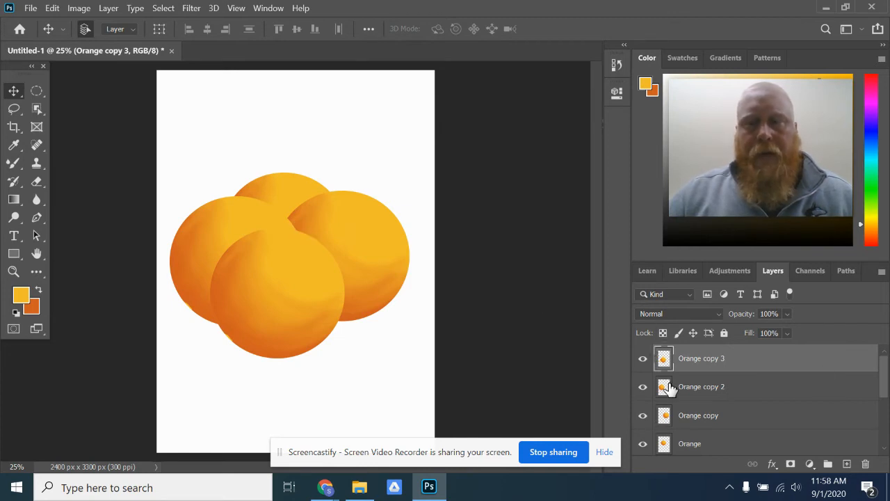
right_click(757, 360)
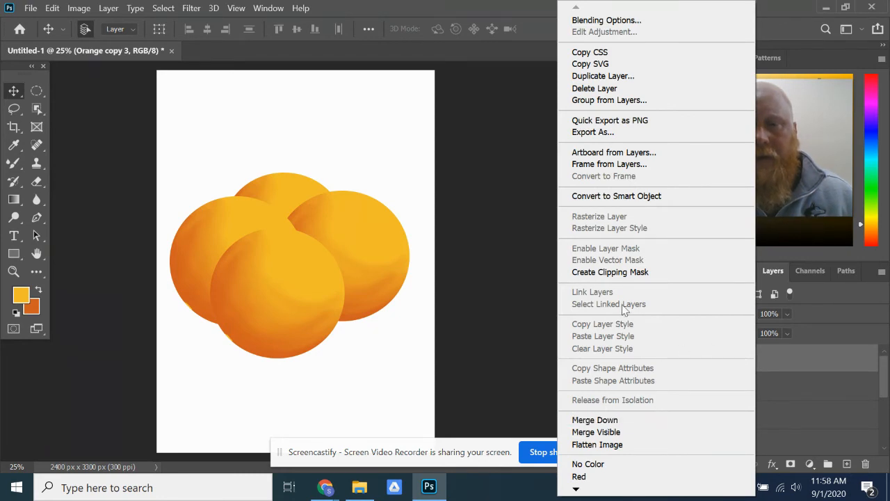
click(603, 420)
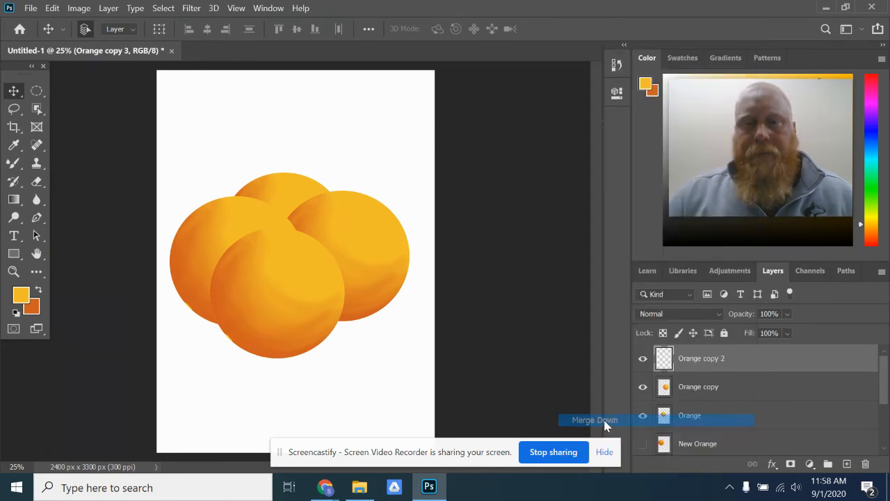
click(643, 359)
click(643, 359)
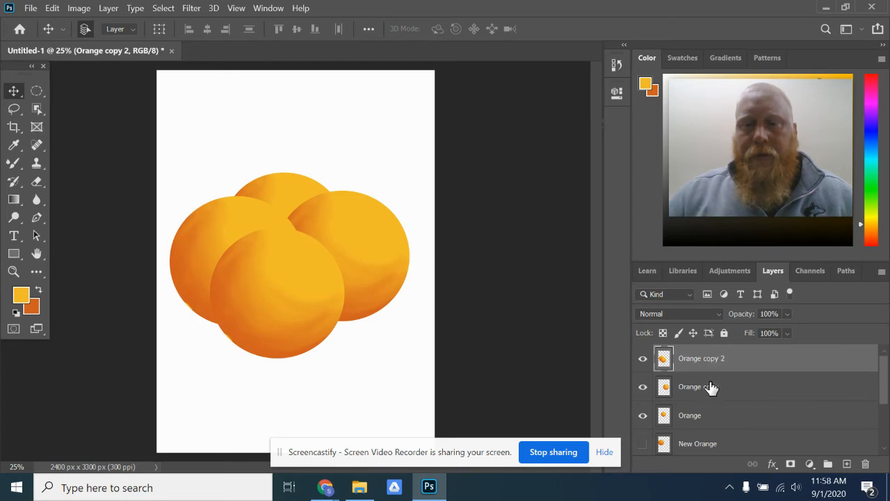
- Merge the Orange copy 2 layer down into Orange copy and toggle the merged layer's visibility to check it
right_click(741, 358)
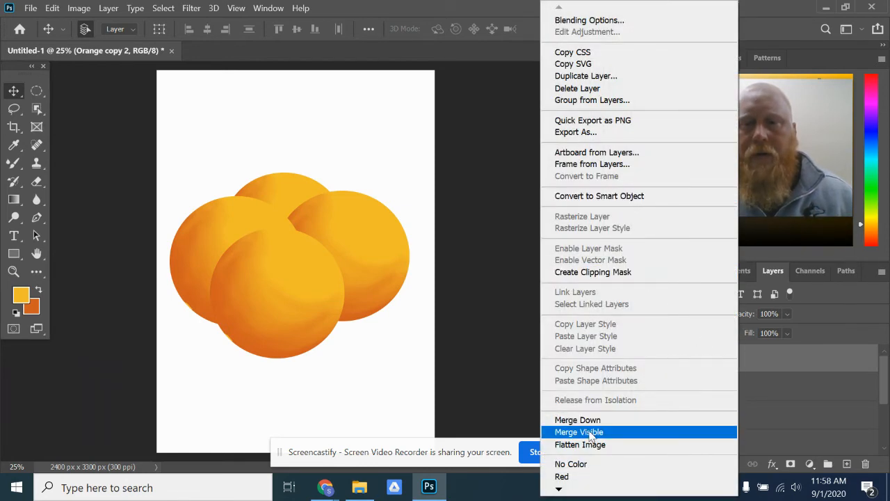
click(586, 420)
click(644, 359)
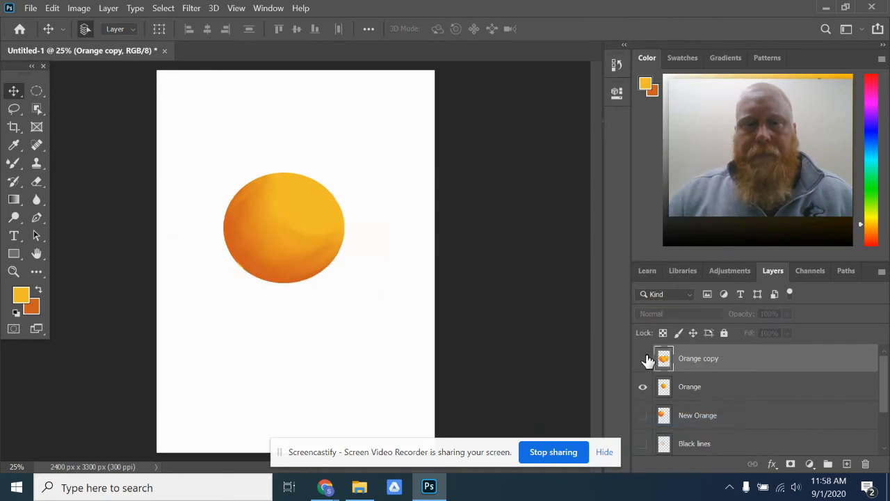
click(644, 359)
click(644, 359)
click(644, 359)
- Merge the Orange copy layer down into Orange and toggle its visibility to check that it holds the whole pile
right_click(768, 366)
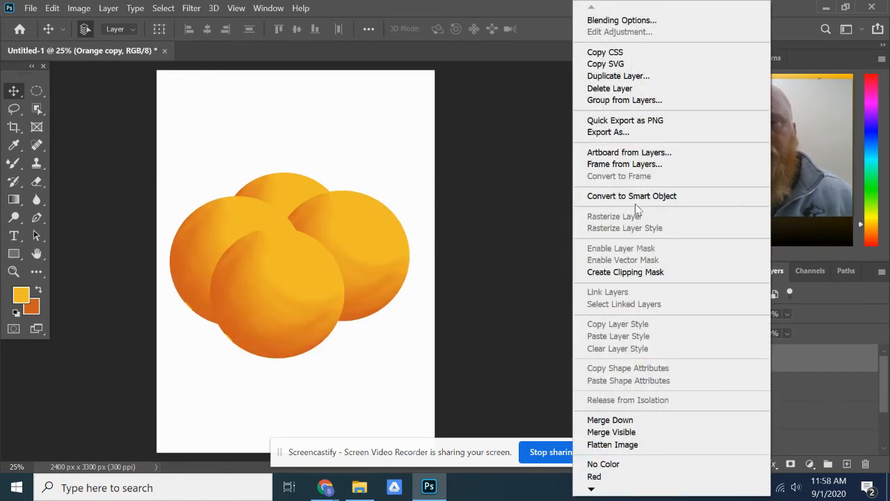
click(629, 421)
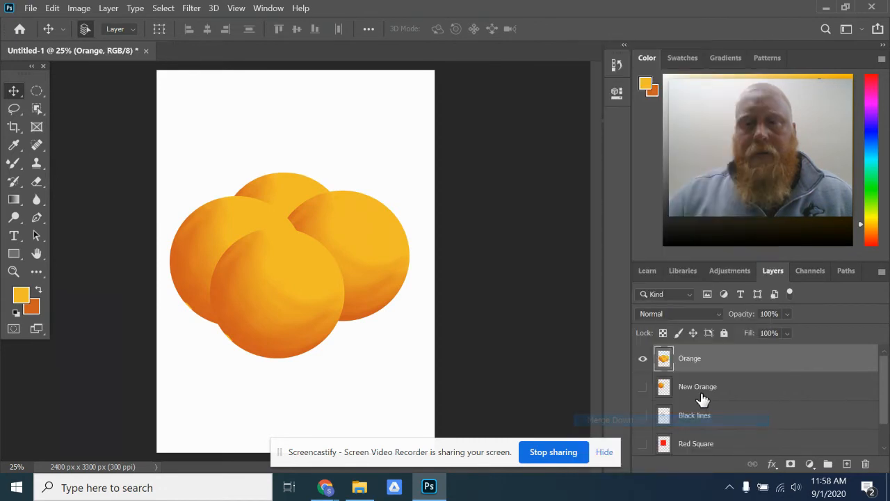
click(644, 359)
click(644, 359)
- Move the merged orange pile up and shrink it with Free Transform to about half size, placed in the page's upper-left area
drag(288, 294, 294, 220)
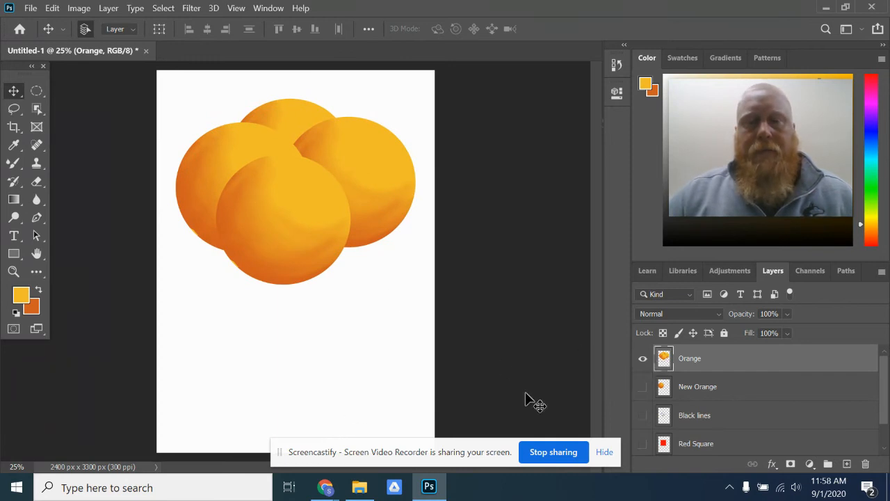
mouse_move(304, 198)
mouse_down()
mouse_move(284, 259)
mouse_move(304, 199)
mouse_up()
click(53, 8)
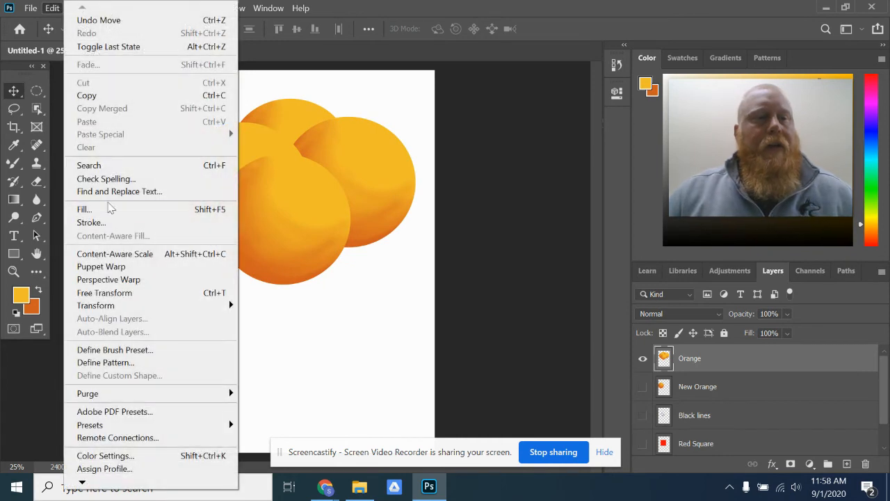
click(122, 292)
drag(174, 100, 299, 197)
drag(328, 241, 217, 201)
key(Return)
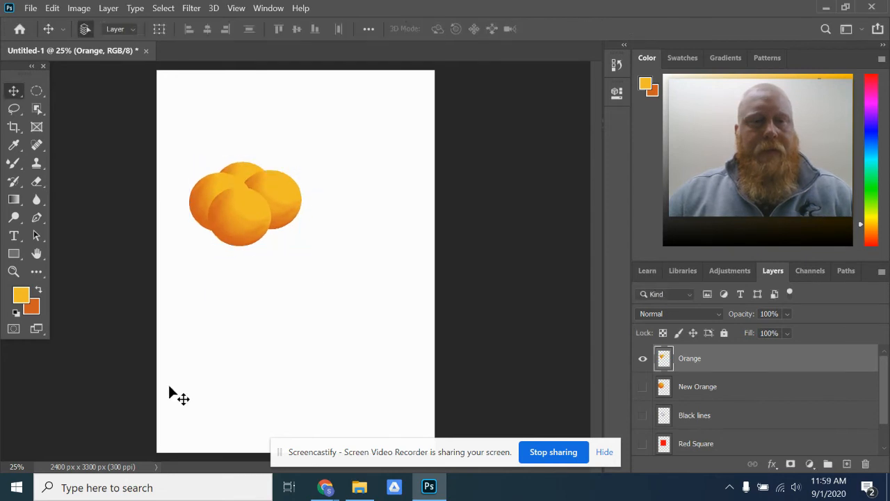
- Duplicate the shrunken Orange layer and move the copy down and to the right so the two piles overlap
right_click(715, 361)
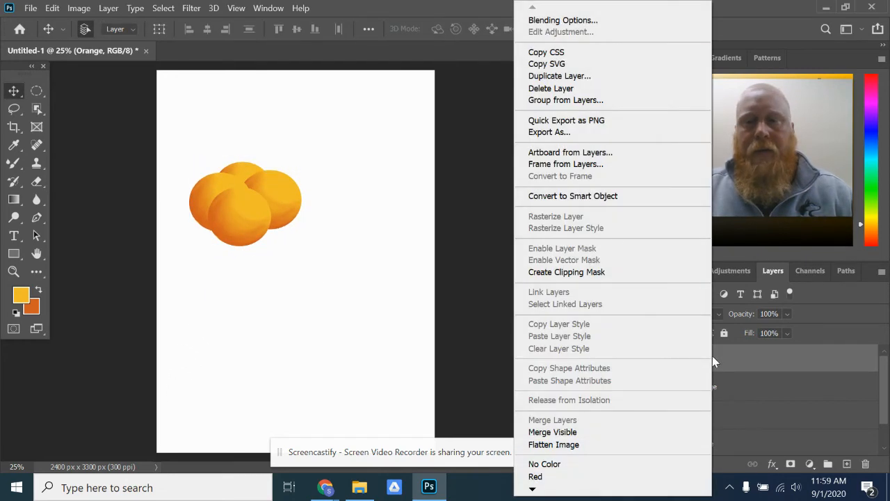
click(567, 77)
click(559, 125)
drag(233, 216, 290, 237)
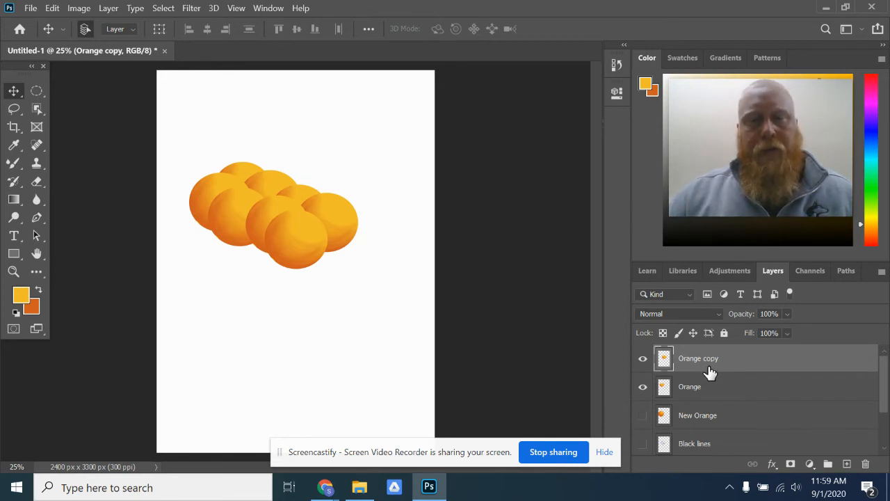
- Hide the Orange copy and Orange layers, show New Orange, and move its orange to the page's top centre
click(643, 359)
click(643, 386)
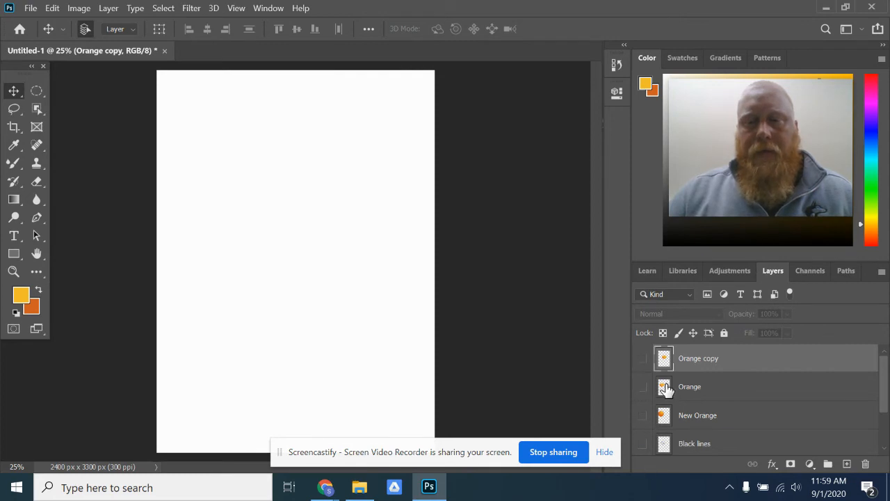
click(643, 415)
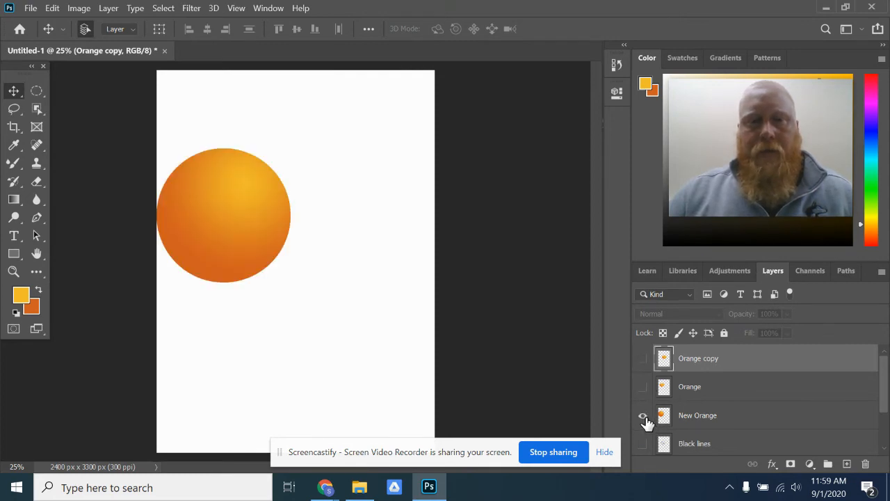
click(717, 417)
drag(238, 222, 292, 168)
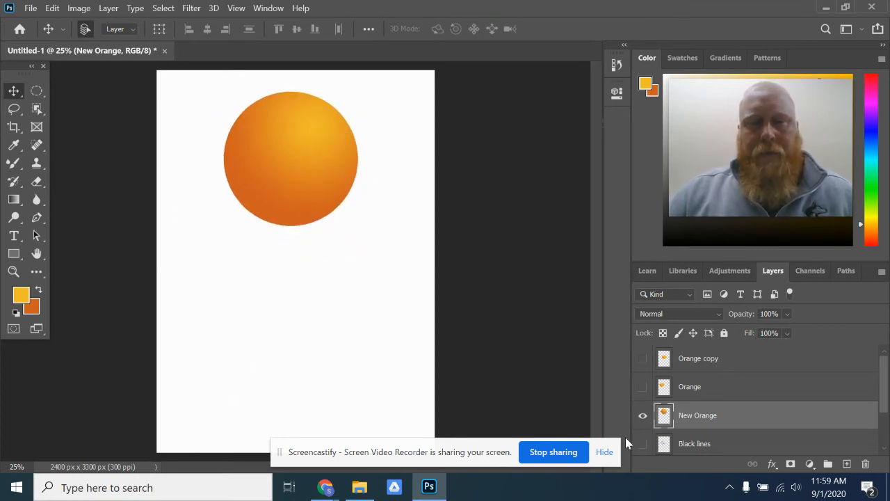
- Set the foreground colour to bright pink #f32bf1 and the background colour to dark purple #6d1f6c
click(24, 298)
drag(450, 220, 452, 118)
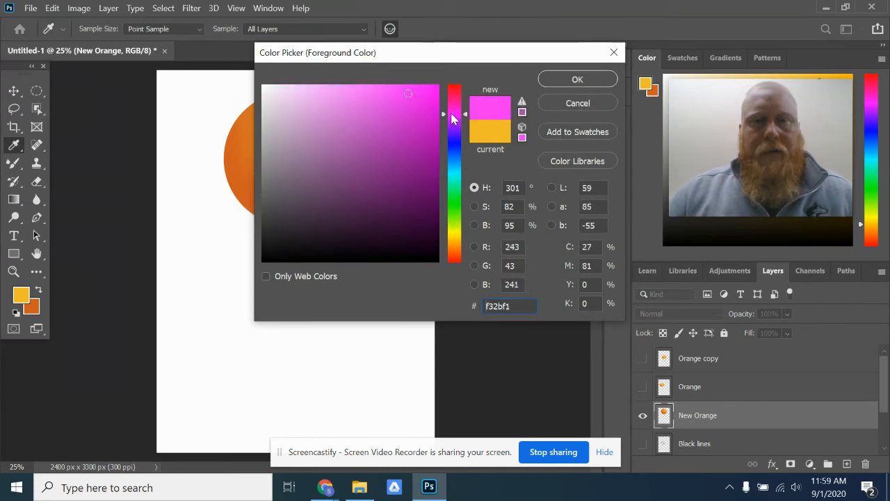
click(577, 79)
click(33, 310)
click(22, 292)
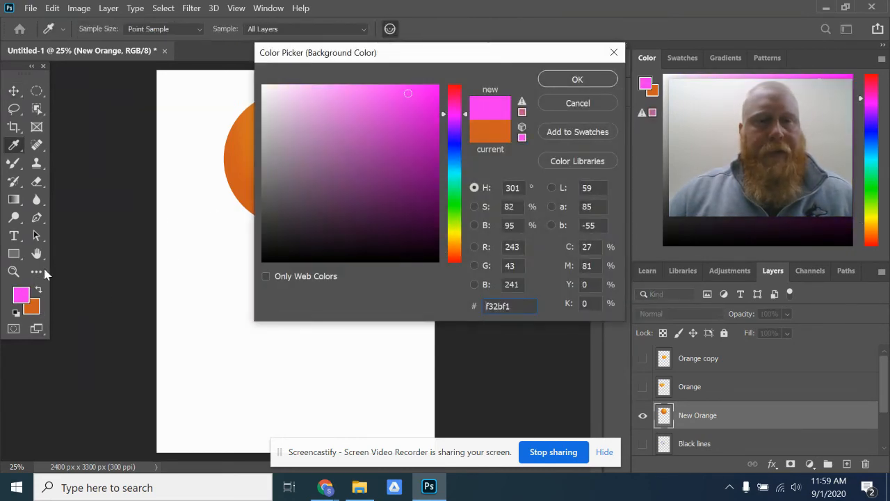
click(381, 182)
drag(381, 183, 386, 185)
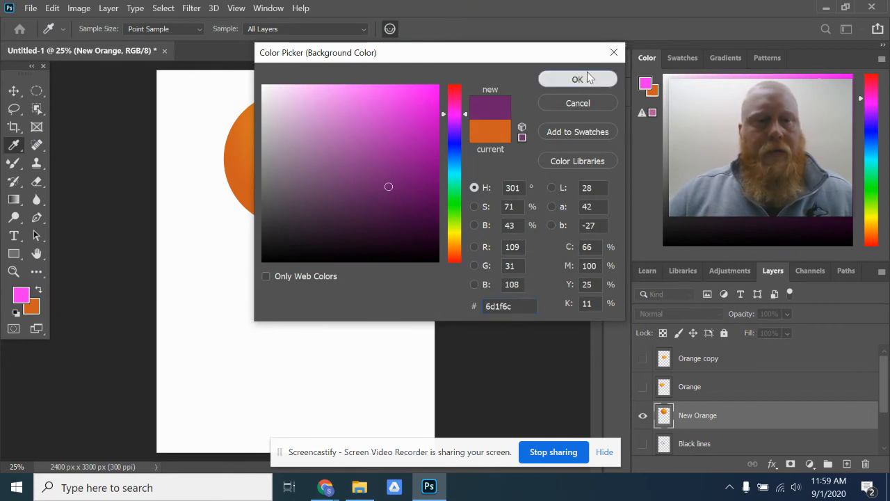
click(577, 80)
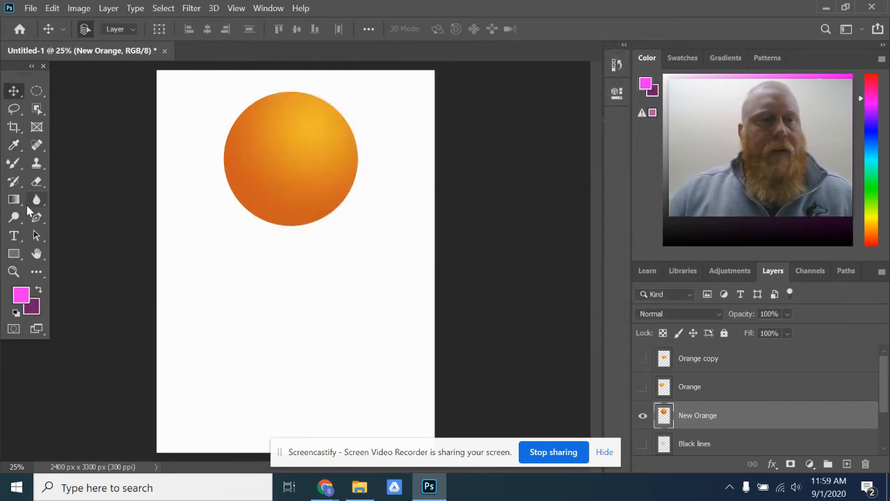
- Try a pink-to-purple radial gradient on the New Orange layer without a selection, and undo it
click(13, 199)
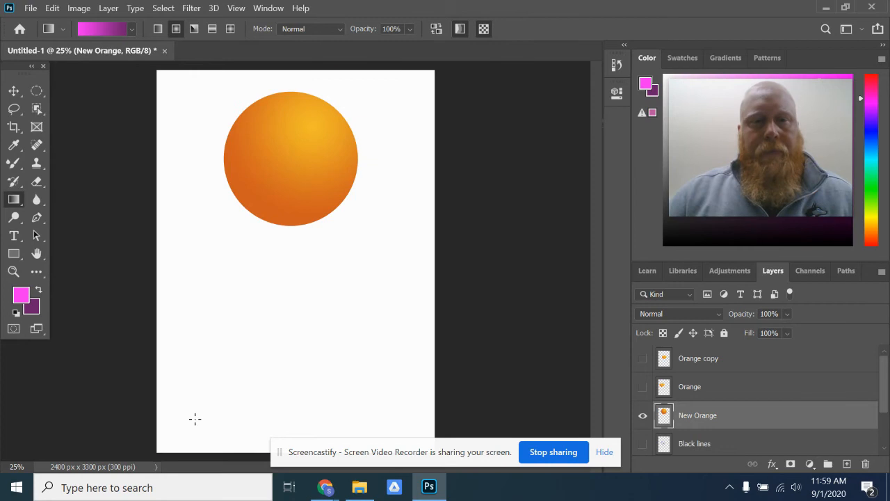
key(ctrl+shift+z)
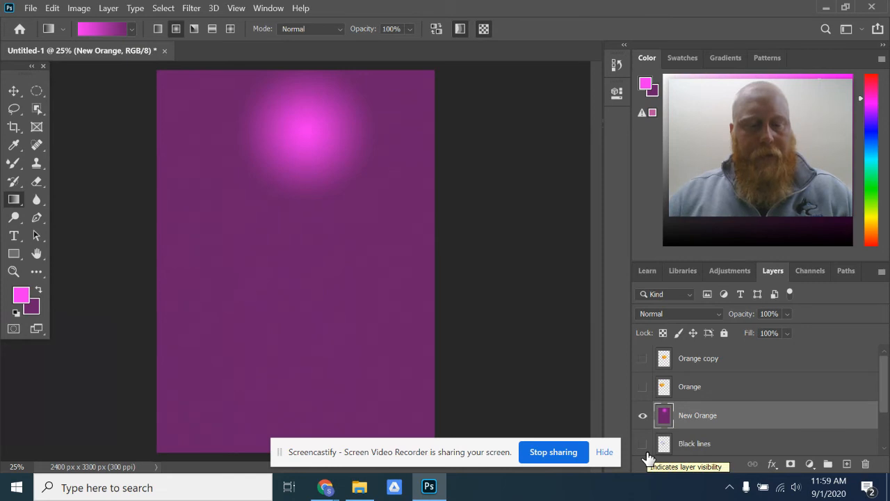
key(ctrl+z)
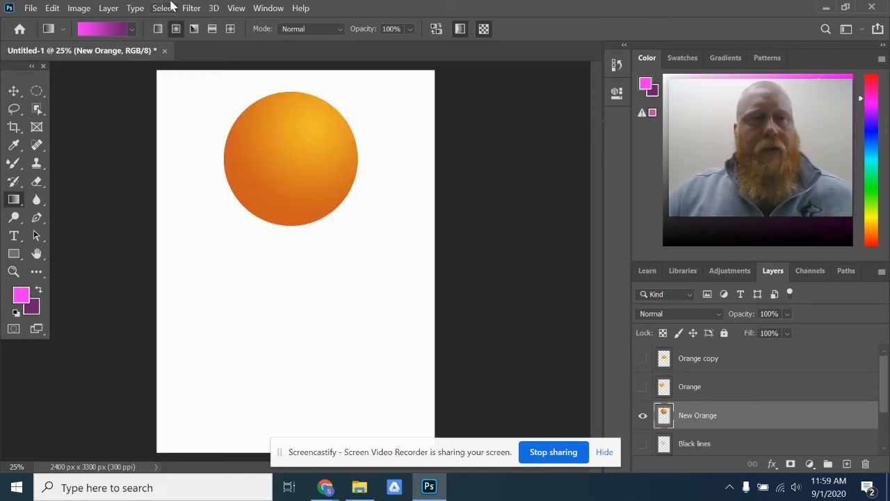
click(53, 8)
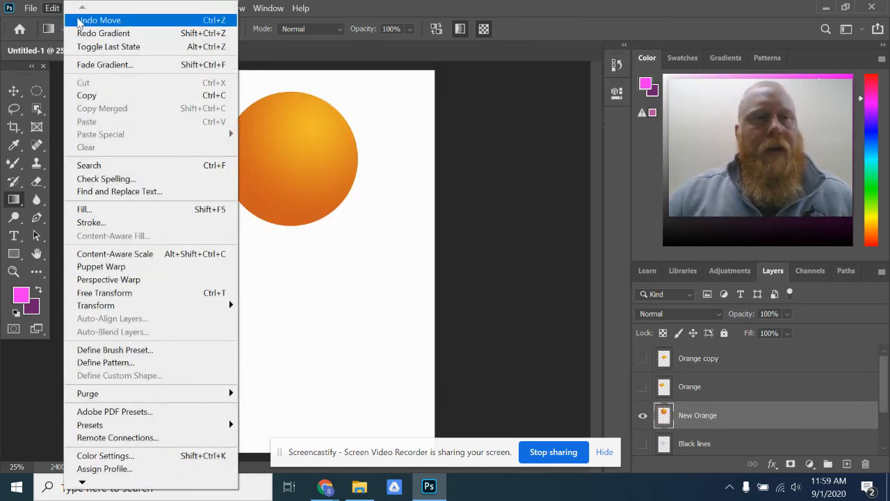
click(569, 14)
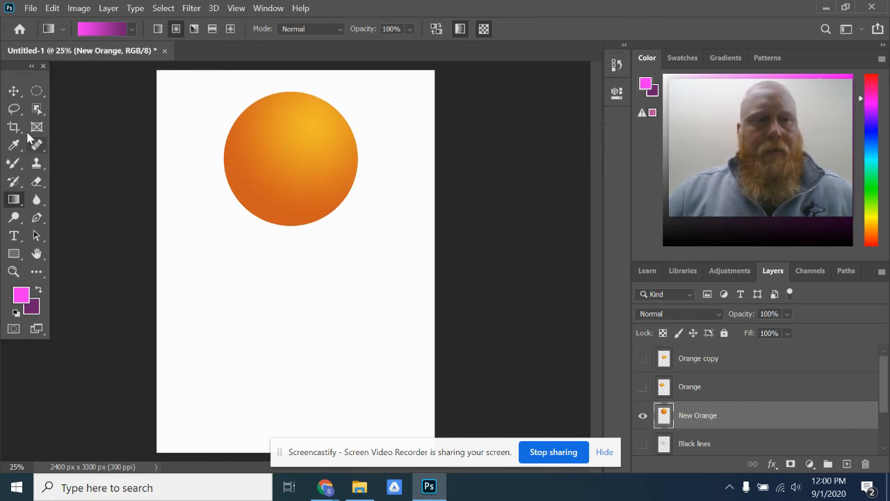
- Select the light area of the orange on the New Orange layer with the Magic Wand at tolerance 32
click(13, 112)
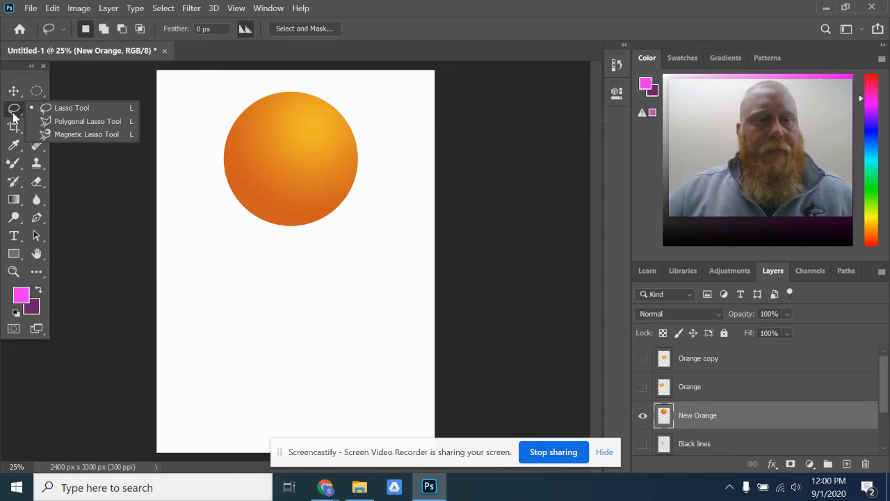
click(38, 113)
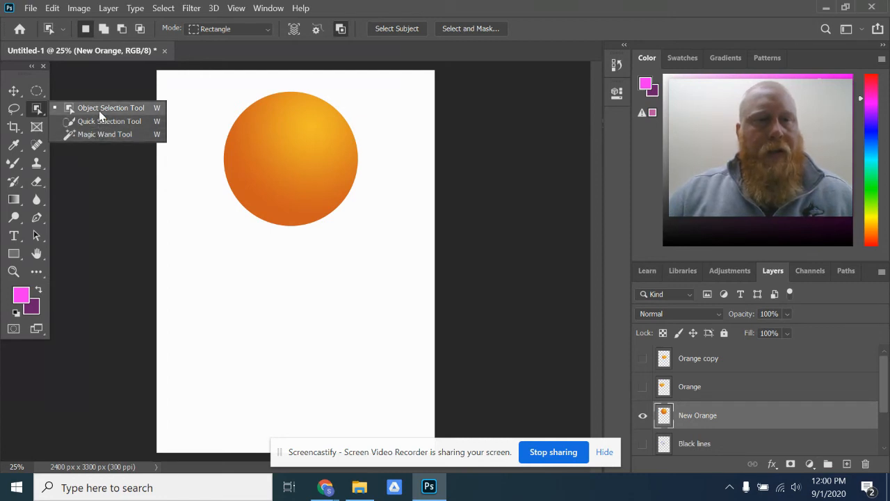
click(102, 136)
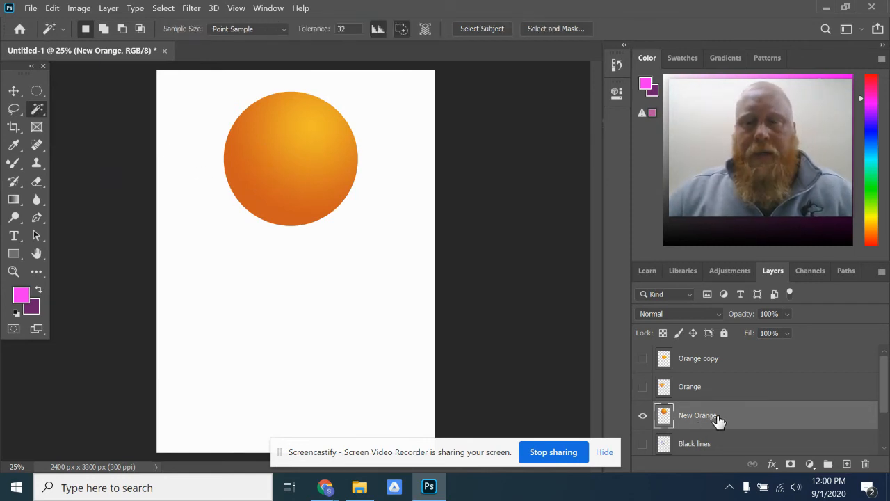
click(303, 139)
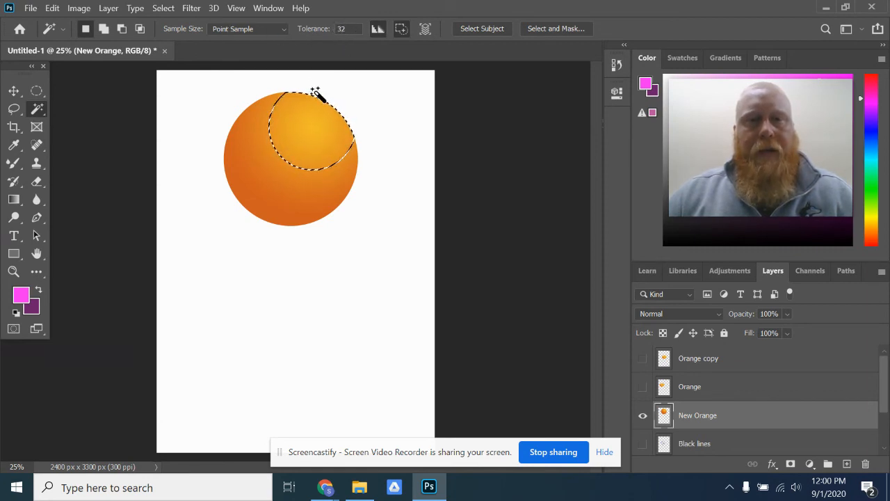
- Set the Magic Wand tolerance to 100, clear the partial selection, and select the whole orange
double_click(344, 29)
text(1)
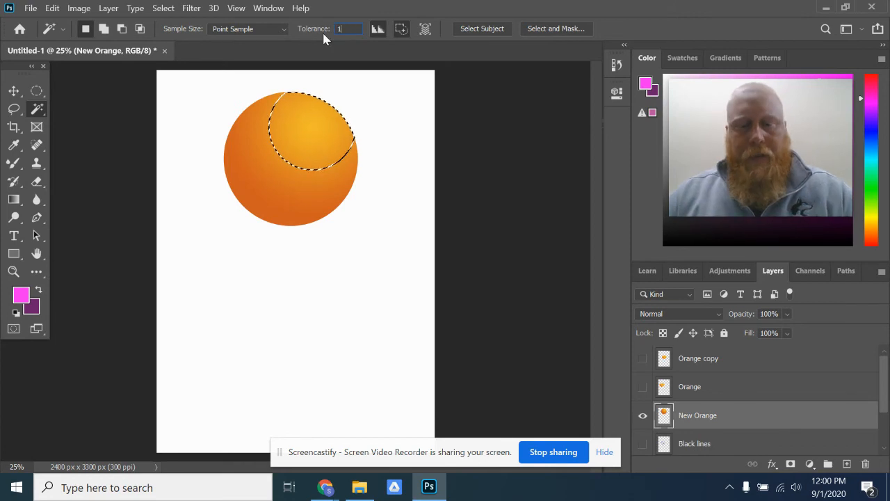
text(00)
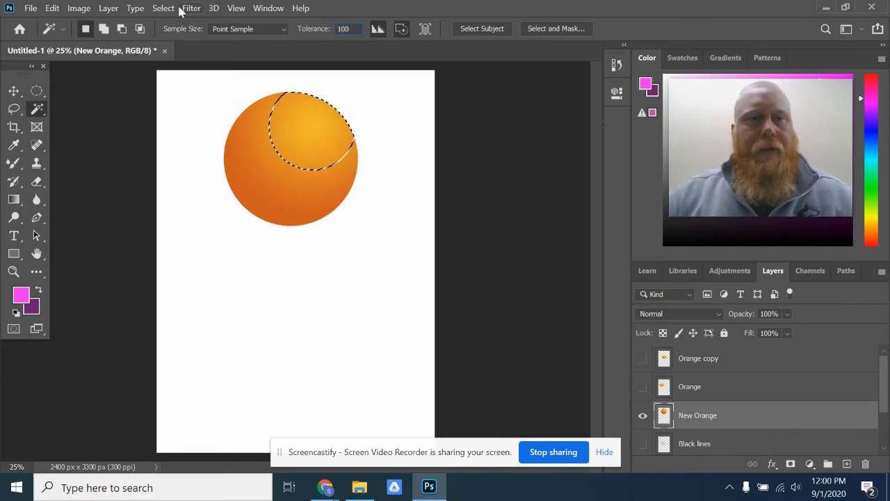
click(156, 9)
click(179, 33)
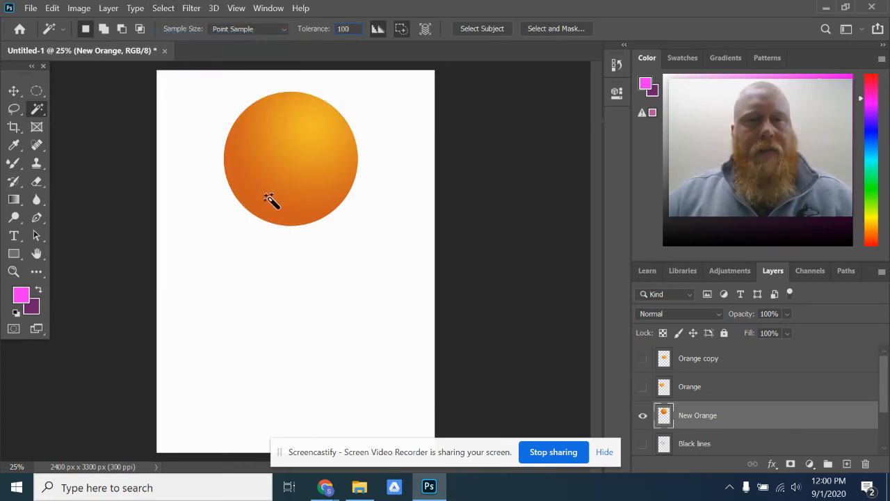
click(304, 155)
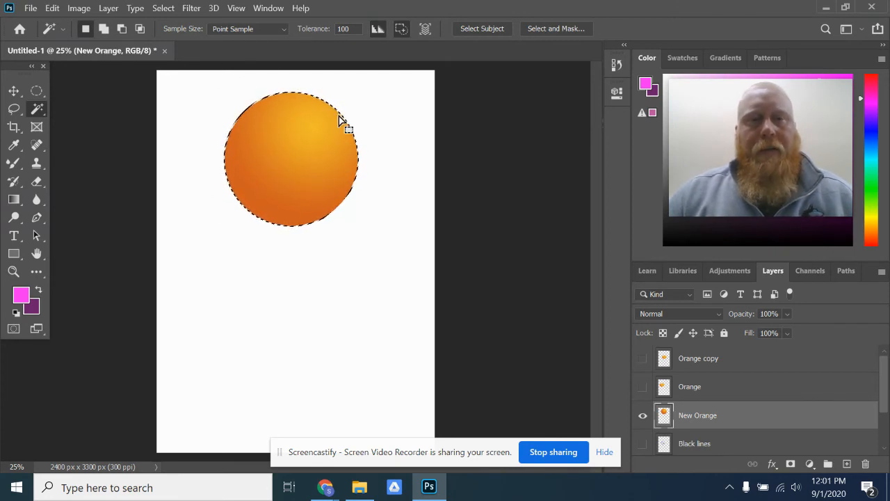
- Clear the current selection and reselect the whole orange with the Quick Selection tool
click(159, 9)
click(176, 34)
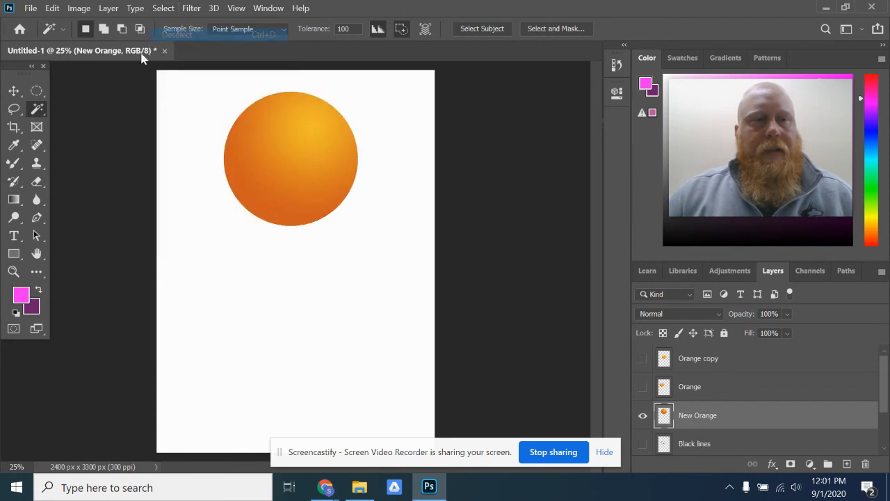
right_click(39, 109)
click(101, 121)
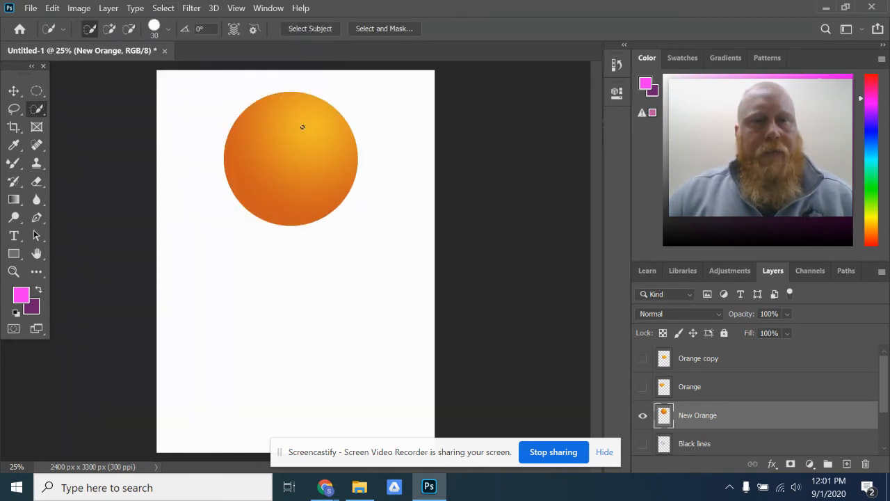
mouse_move(296, 124)
mouse_down()
mouse_move(285, 113)
mouse_move(295, 173)
mouse_up()
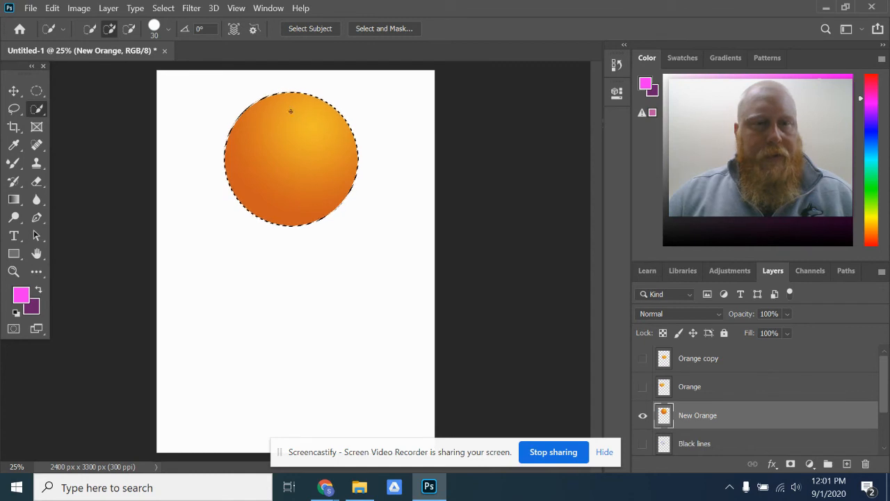
- Fill the selected orange with the pink-to-purple radial gradient and scale it down to about 34%
click(11, 201)
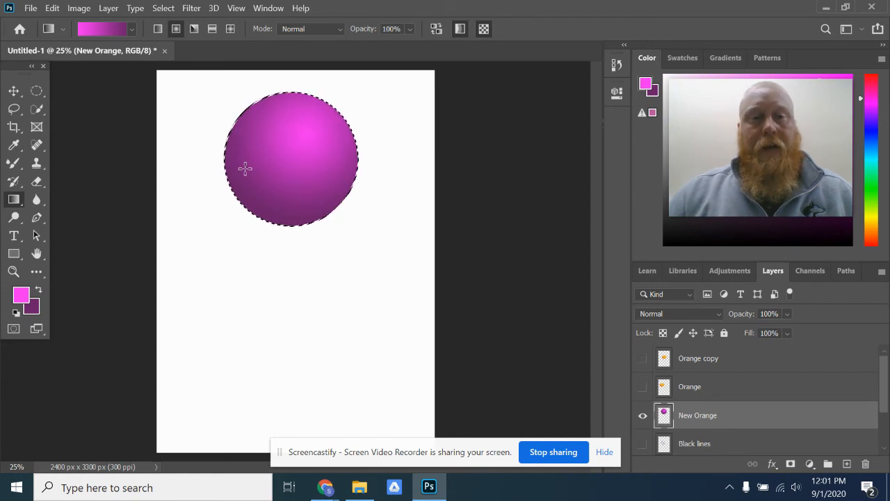
click(55, 7)
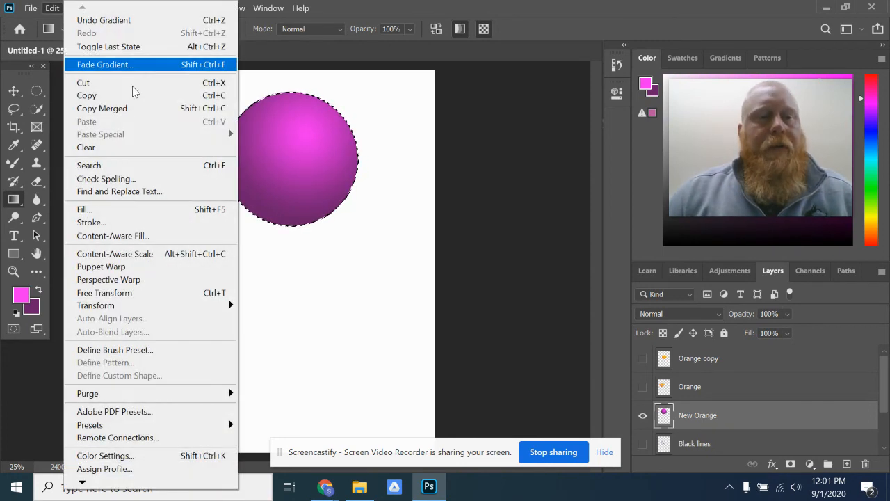
click(140, 297)
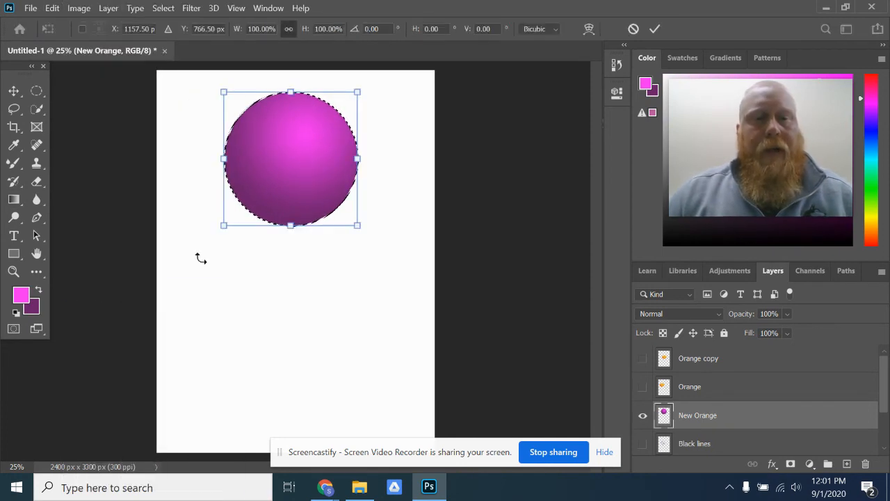
drag(359, 93, 269, 182)
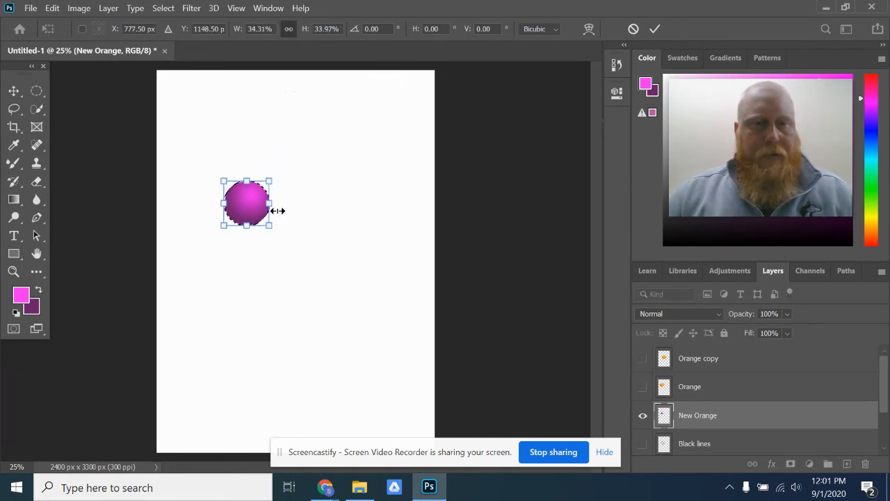
key(Return)
key(g)
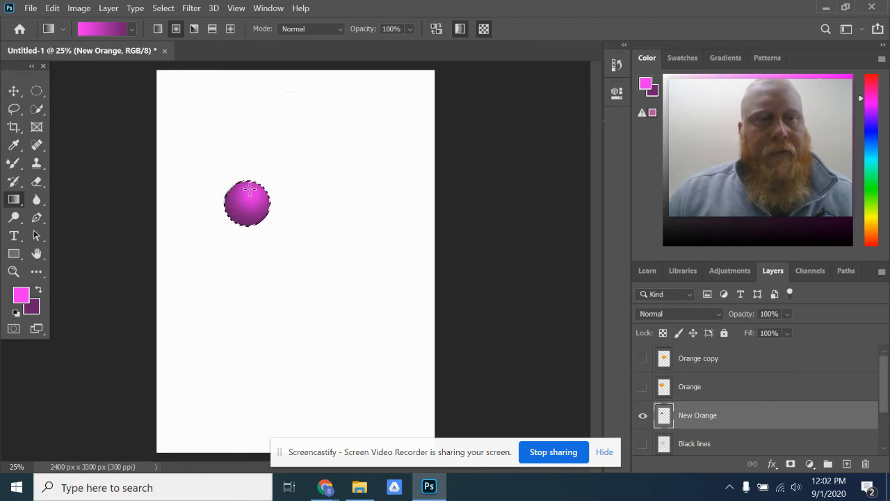
- Copy the selected purple ball and paste it onto a new layer
click(53, 9)
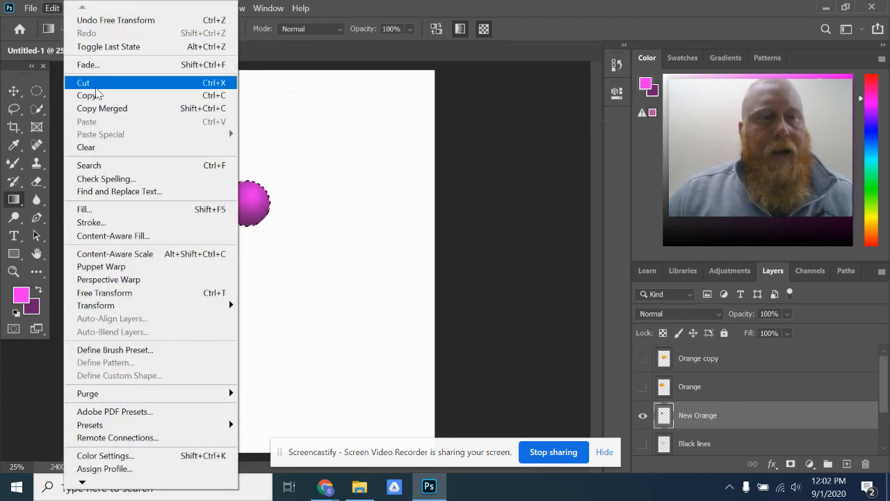
click(212, 100)
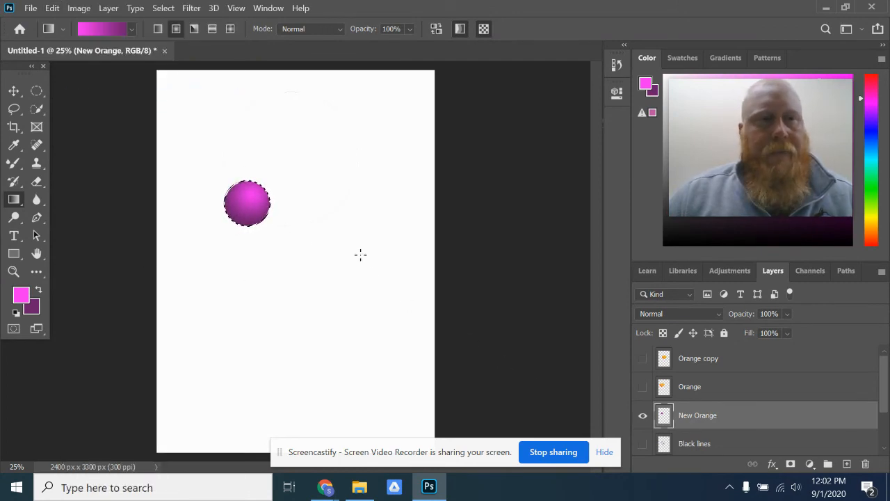
click(52, 9)
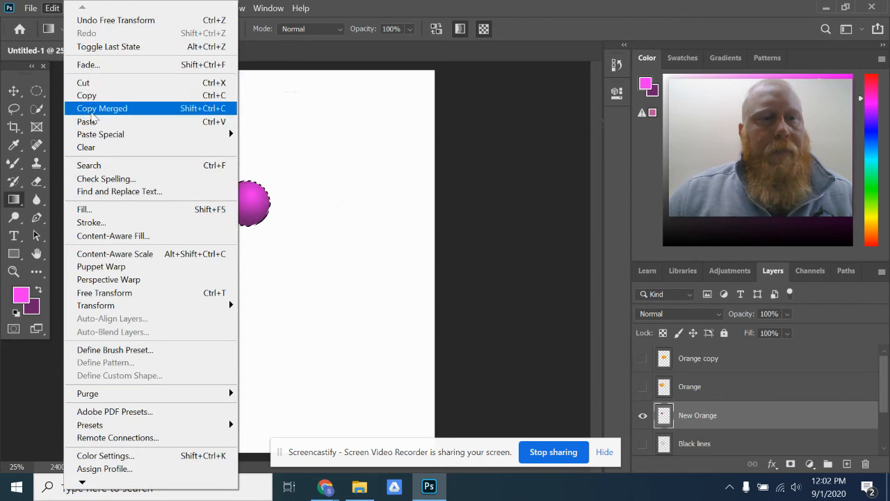
click(94, 123)
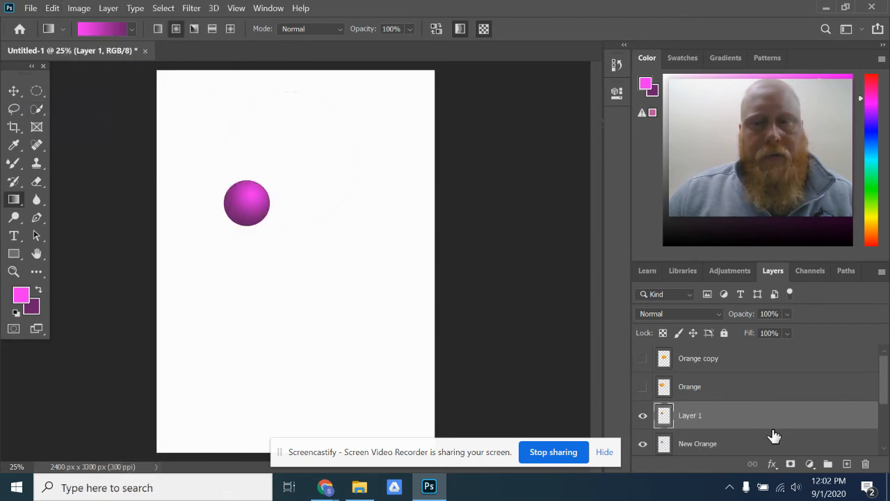
- Rename the New Orange layer to Grape
click(13, 91)
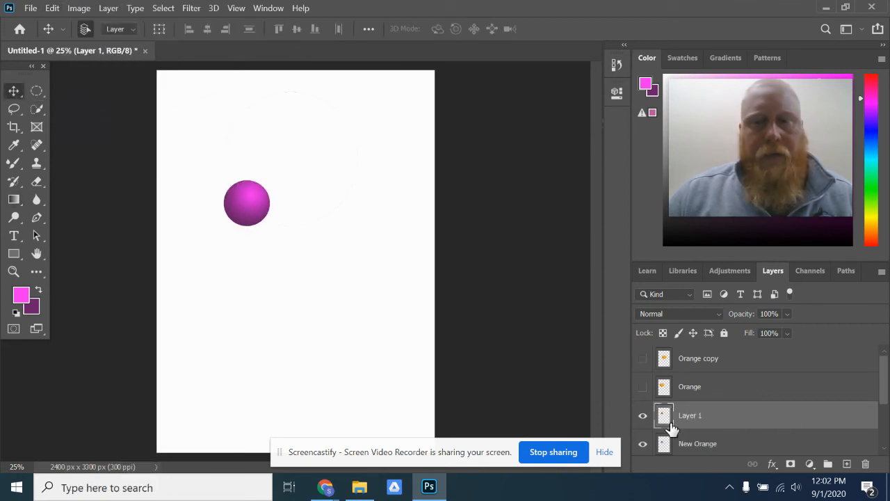
scroll(786, 413, down, 2)
scroll(738, 401, up, 1)
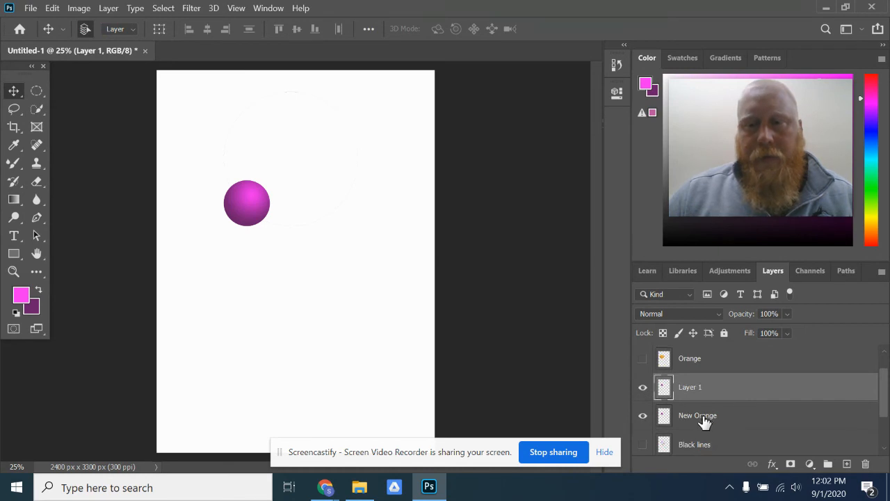
double_click(704, 416)
text(Grape)
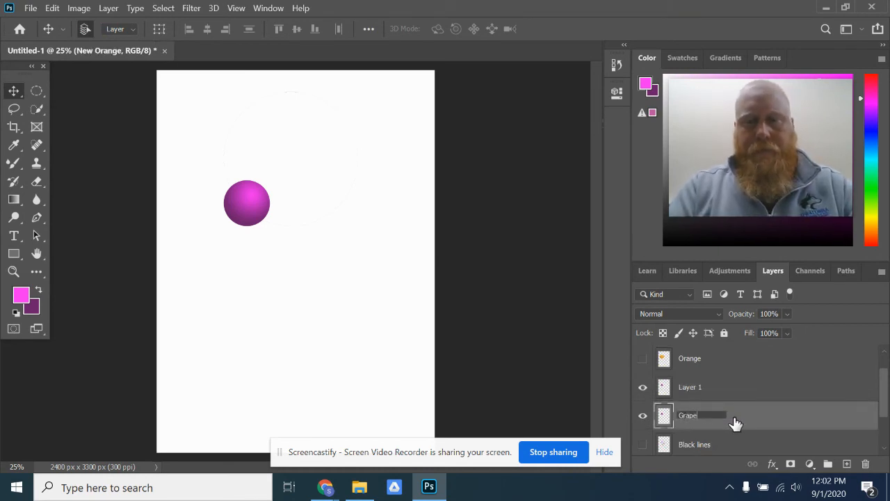
key(Return)
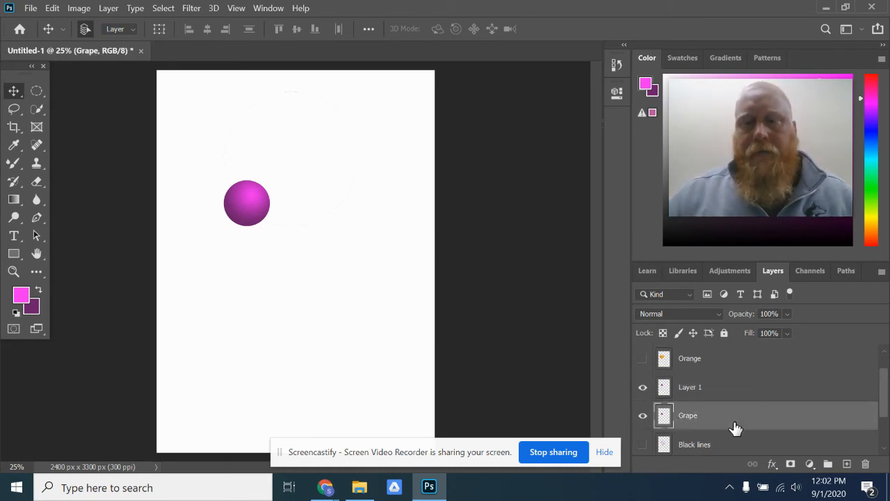
- Shift the pasted grape beside the original and paste two more to form an overlapping row of four
click(642, 388)
drag(246, 196, 277, 207)
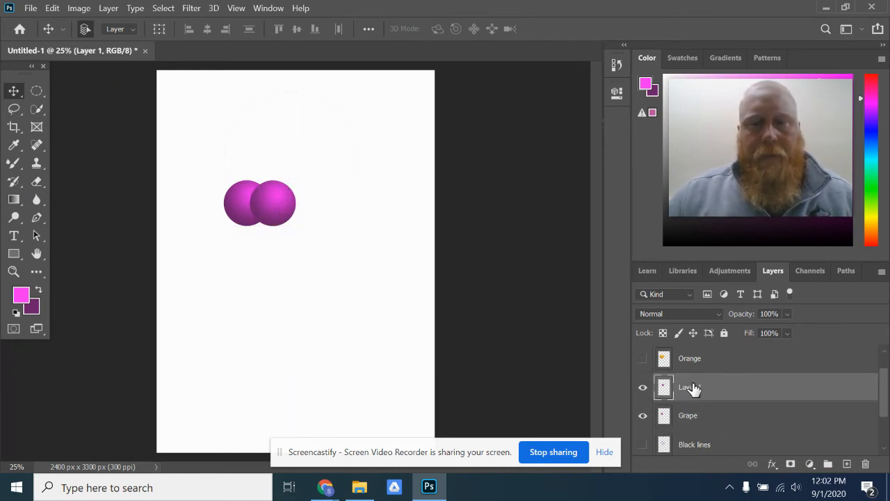
click(52, 10)
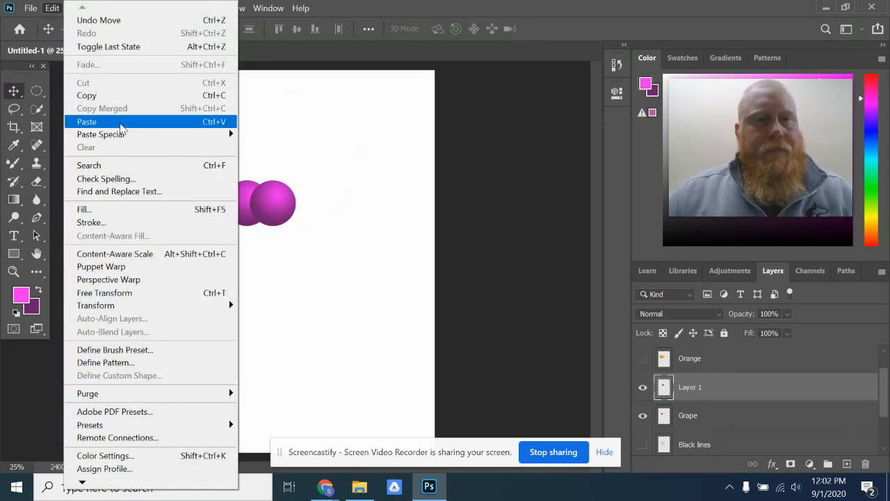
click(214, 126)
drag(292, 258, 302, 207)
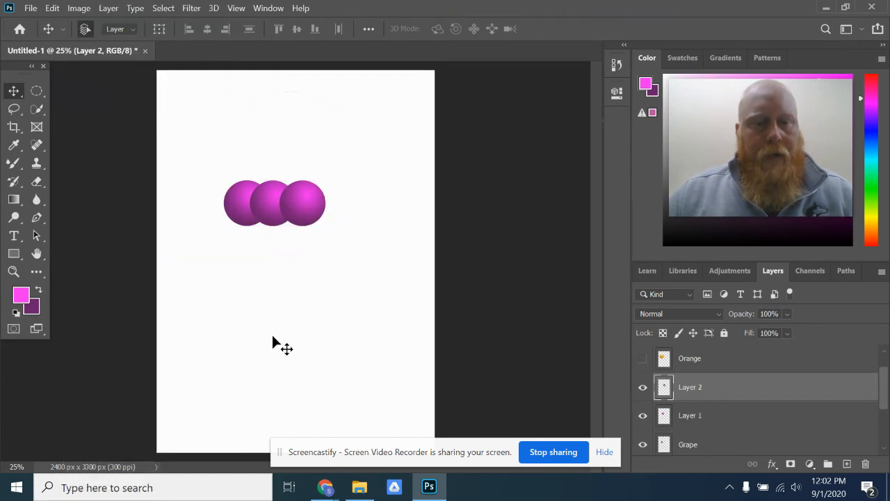
key(ctrl+v)
drag(294, 259, 337, 203)
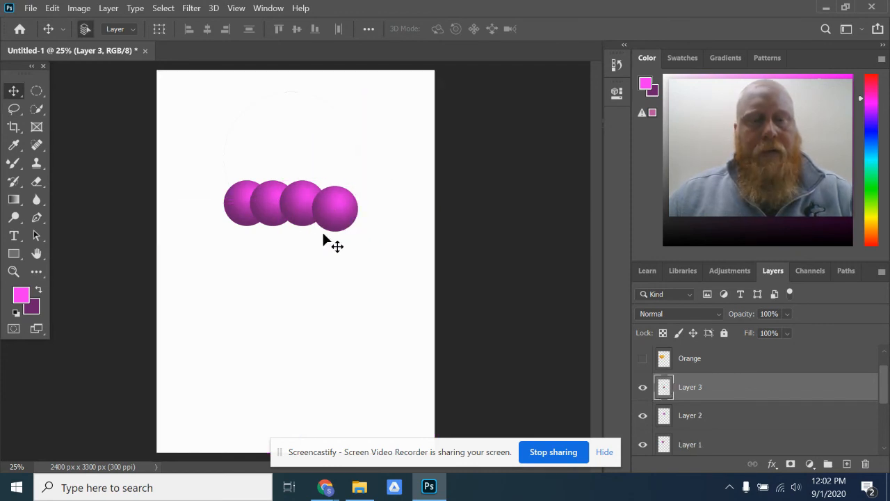
- Paste three more grapes and arrange them as a second overlapping row beneath the first
key(ctrl+v)
drag(298, 258, 250, 226)
key(ctrl+v)
drag(270, 278, 275, 239)
key(ctrl+v)
drag(318, 283, 317, 252)
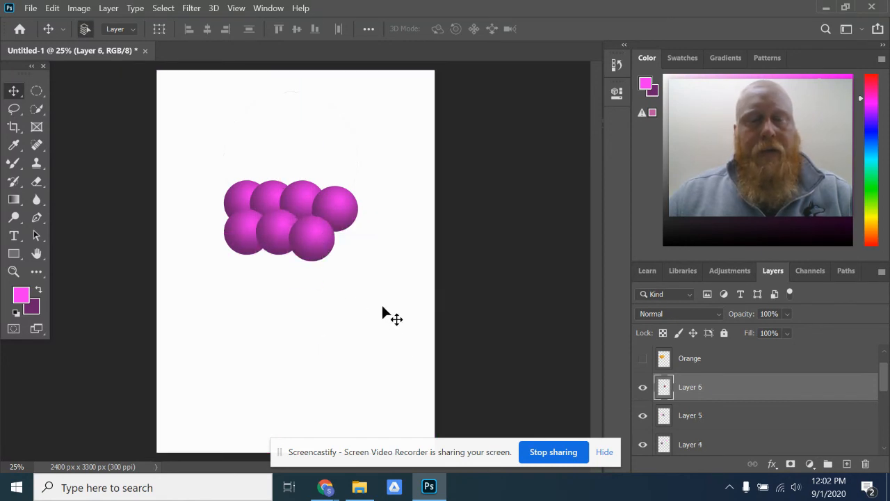
- Paste six more grapes below the second row, in rows of two, three and one, to taper the bunch
right_click(729, 395)
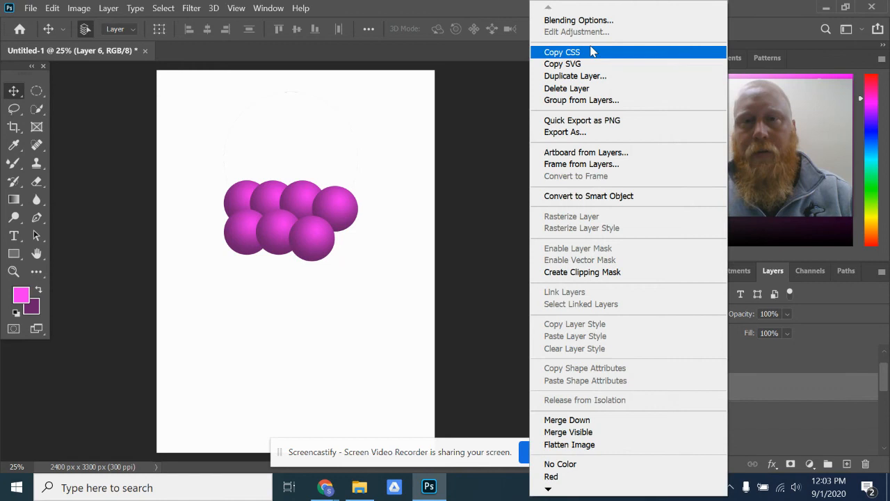
click(339, 275)
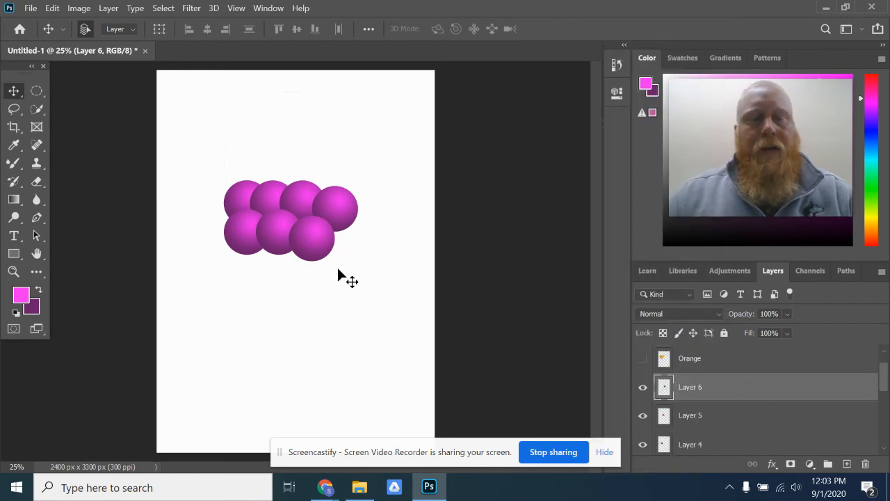
drag(338, 274, 289, 306)
key(ctrl+v)
drag(289, 263, 250, 273)
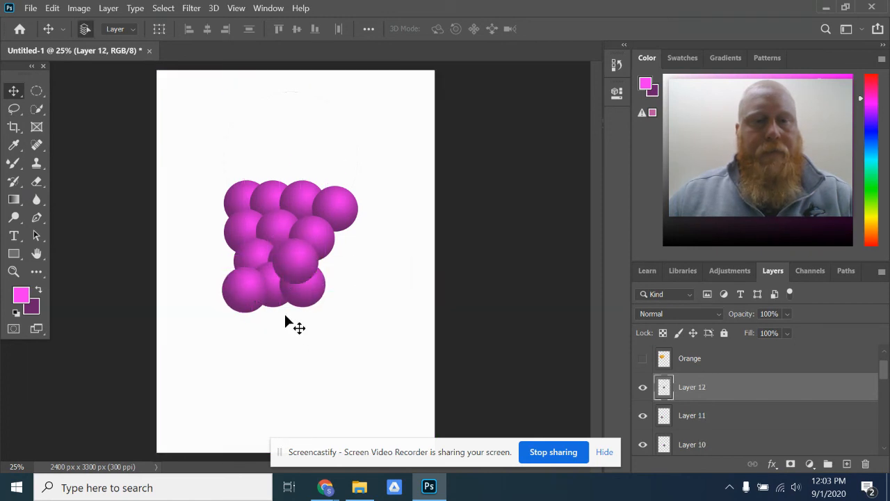
drag(308, 264, 286, 325)
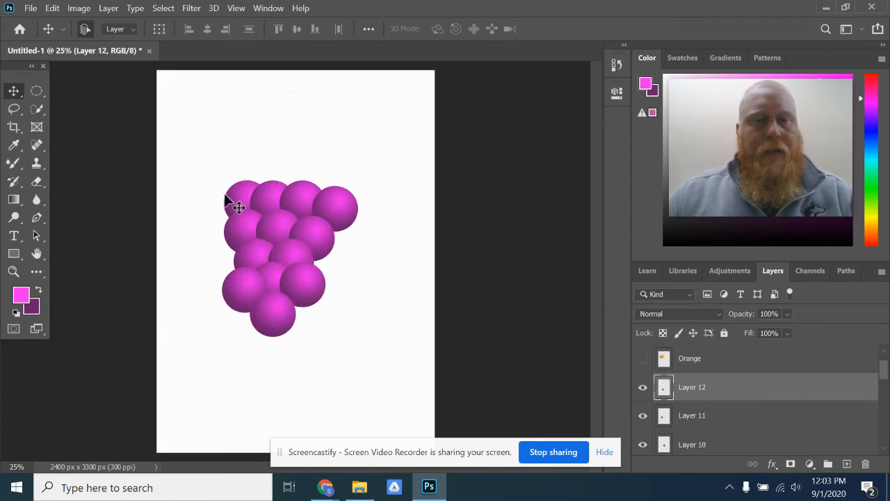
- Paste another grape at the left end of the first row and move its layer directly above Black lines, behind the other grapes
key(ctrl+v)
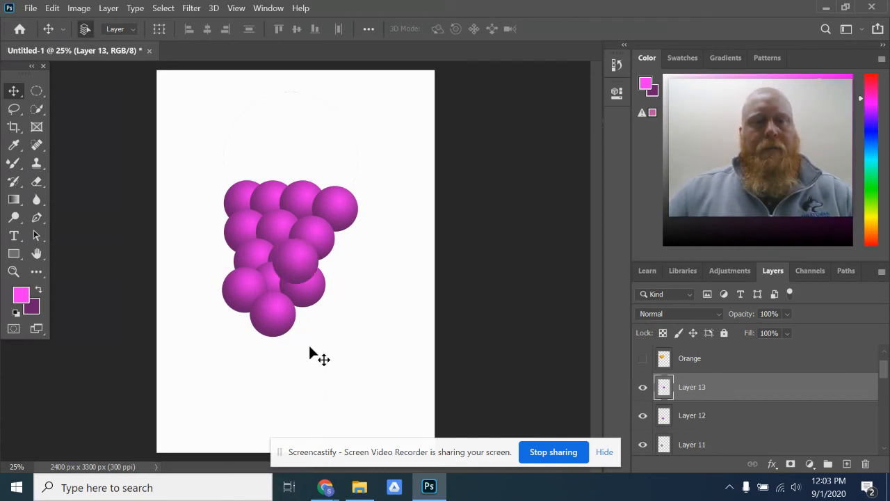
drag(299, 266, 219, 208)
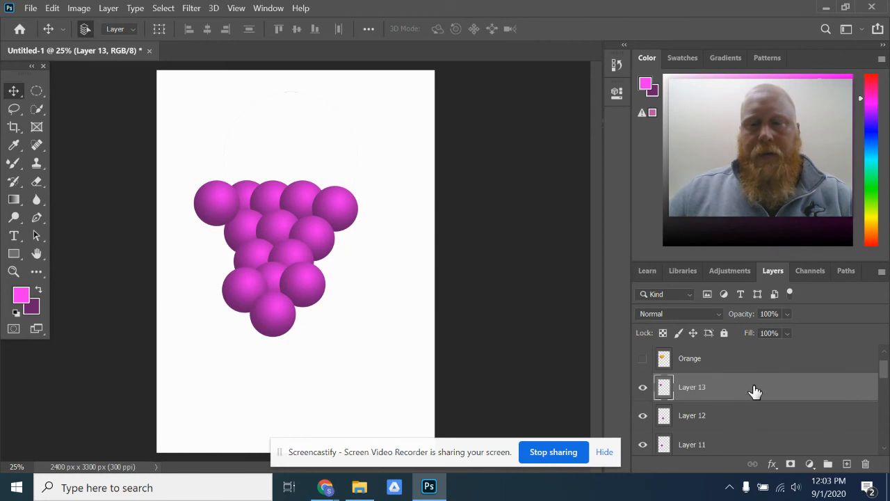
drag(745, 388, 737, 368)
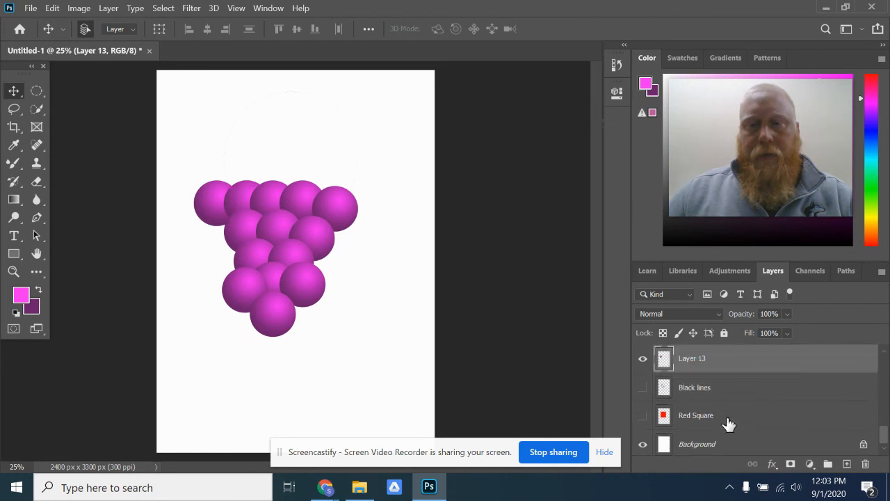
drag(207, 204, 214, 209)
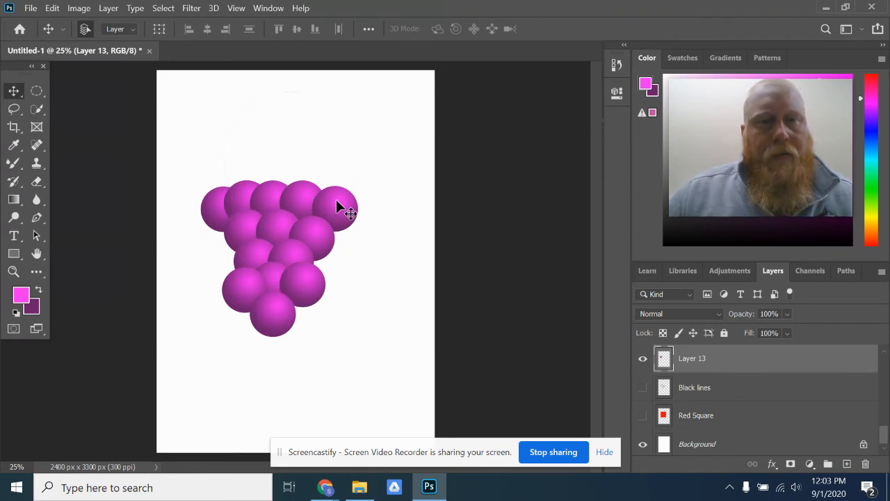
- Merge Layer 12 down into Layer 11 and toggle the merged layer's visibility to check which grapes it contains
scroll(784, 408, up, 3)
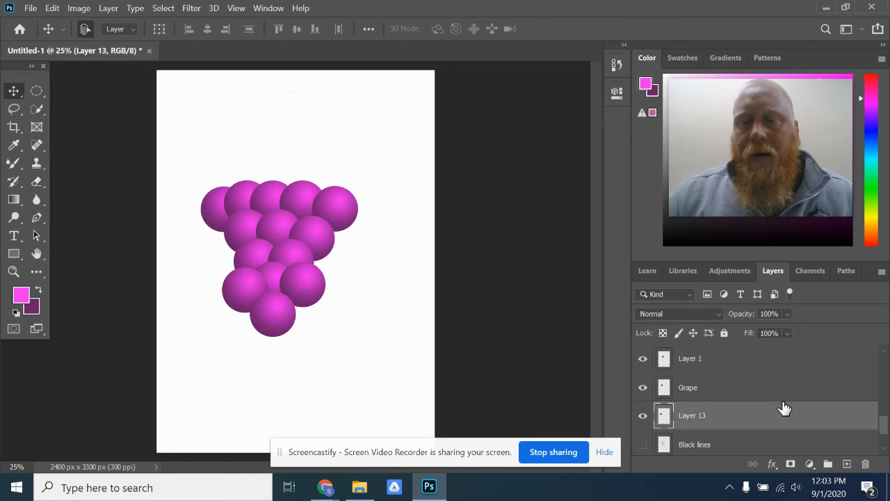
scroll(785, 404, up, 3)
scroll(785, 400, up, 4)
click(776, 399)
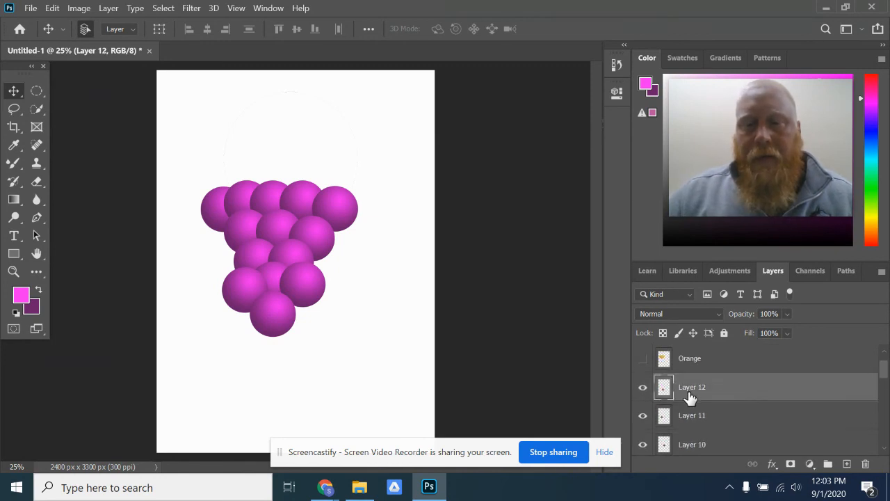
right_click(751, 388)
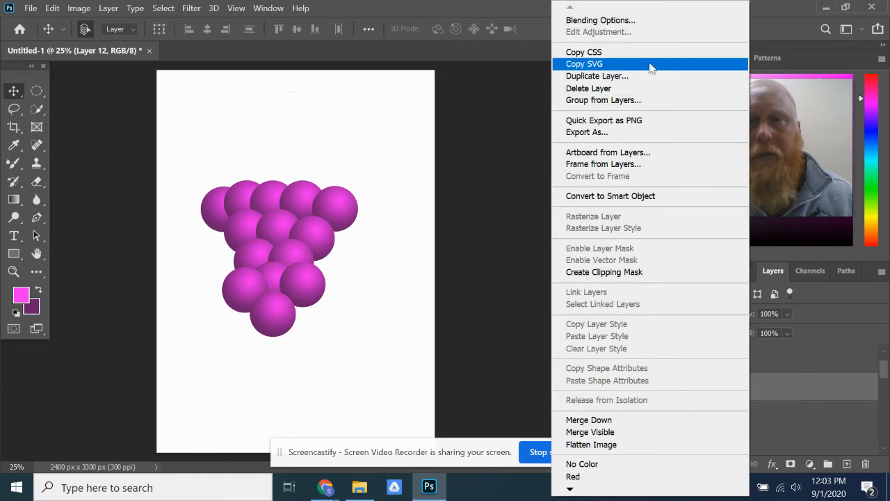
click(588, 419)
click(644, 391)
click(643, 391)
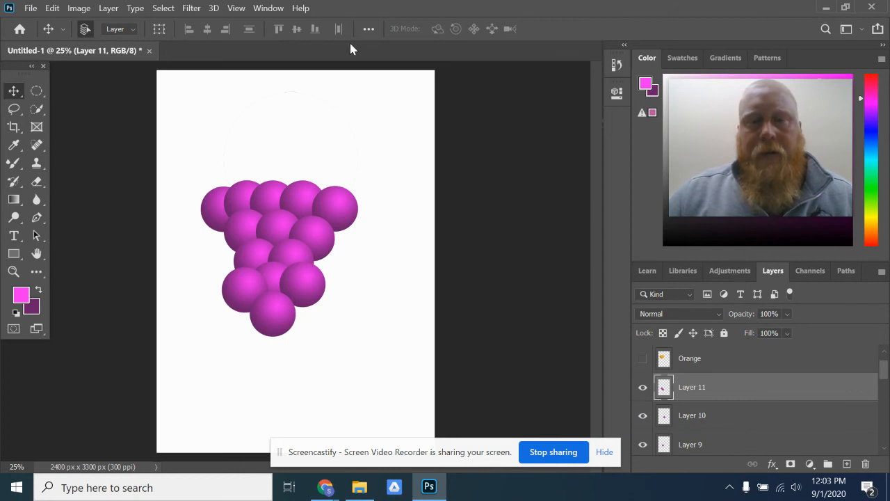
- Toggle the Background layer's visibility and leave it hidden so it stays out of the merge
scroll(779, 363, down, 3)
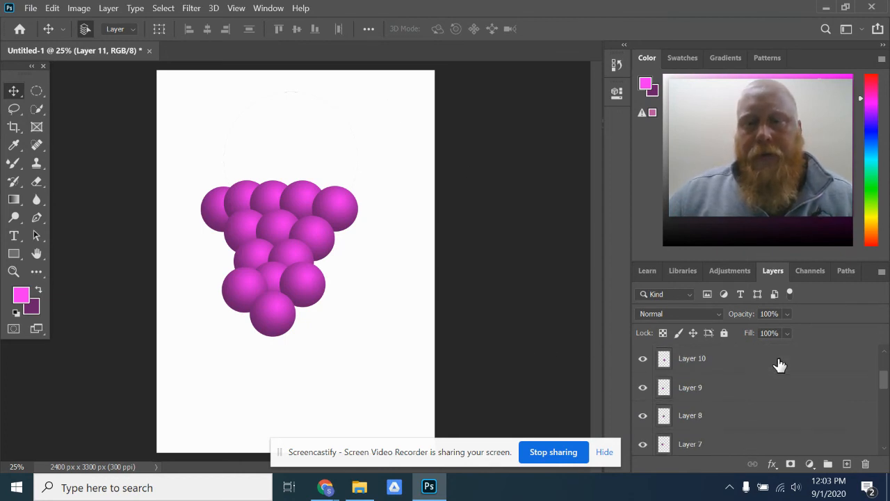
scroll(688, 383, down, 5)
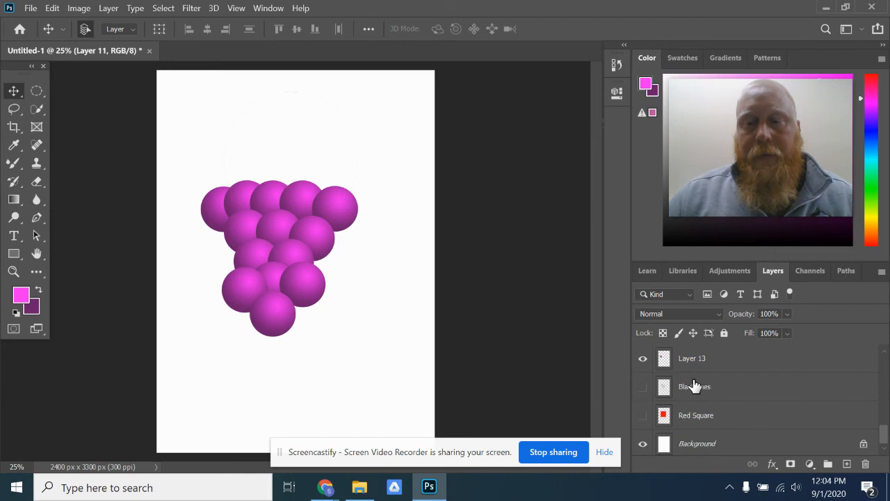
click(642, 441)
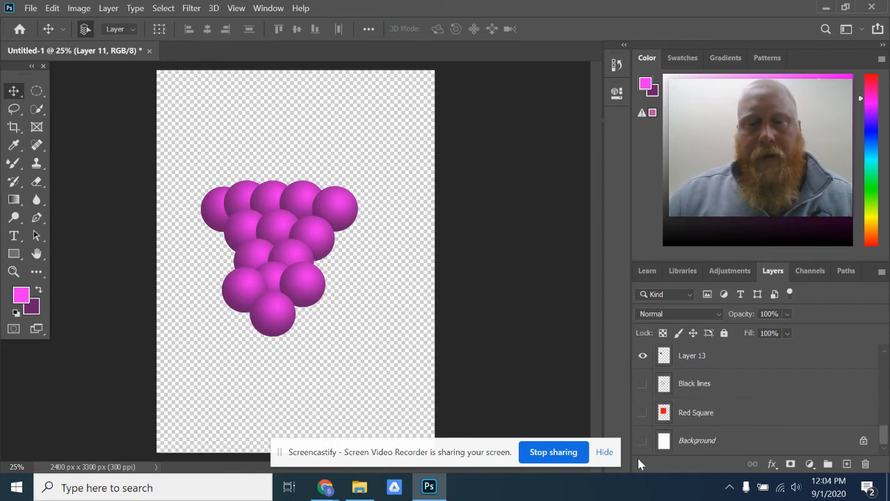
click(643, 443)
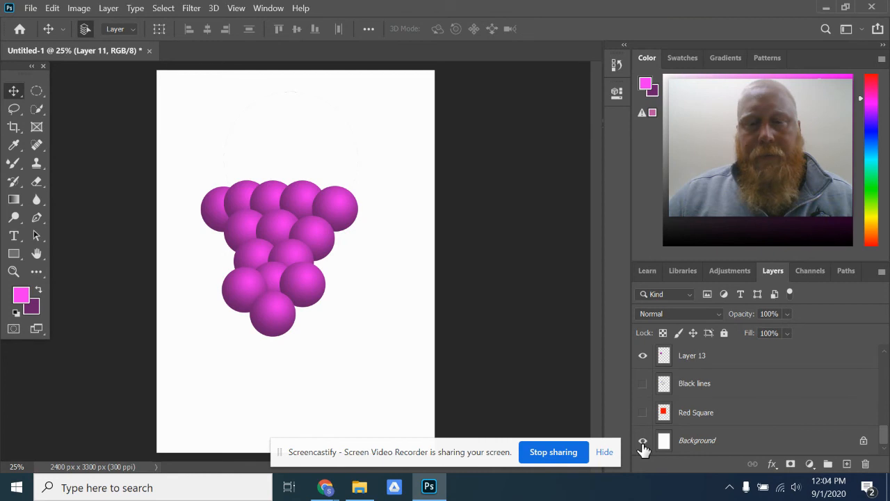
click(642, 443)
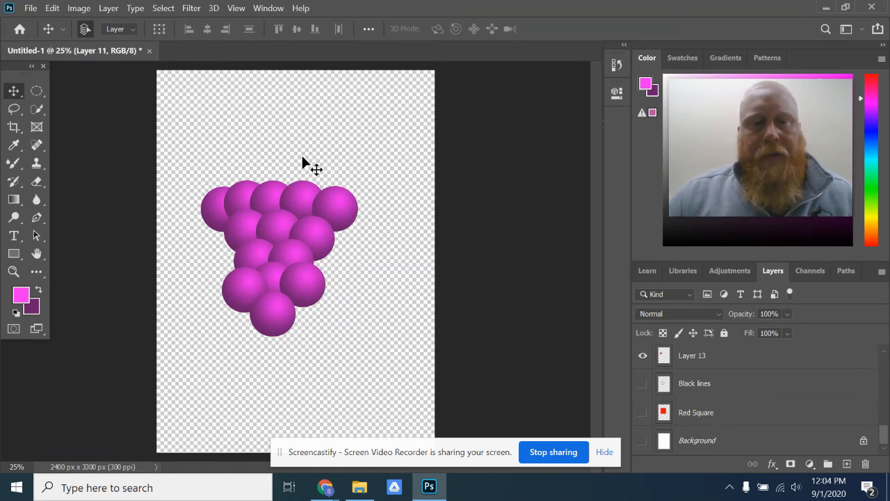
- Check which layers are visible and merge all the visible grape layers into Layer 11
scroll(696, 396, up, 10)
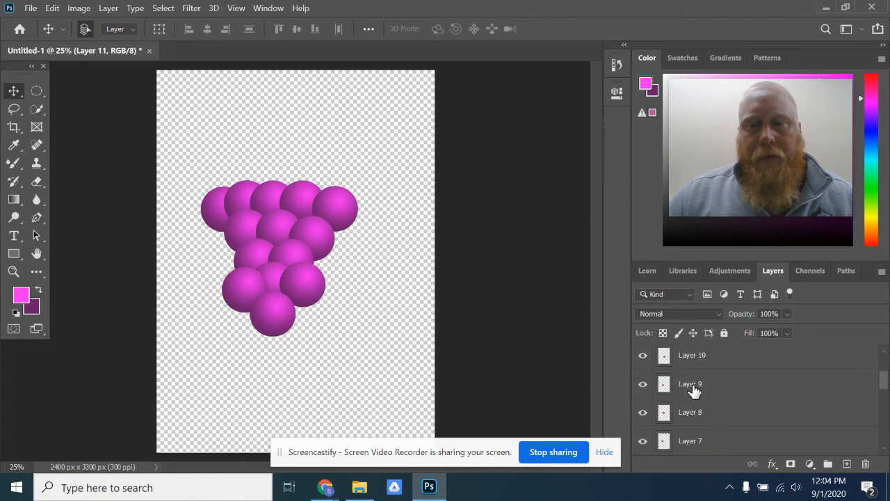
click(642, 387)
click(643, 387)
scroll(695, 397, down, 9)
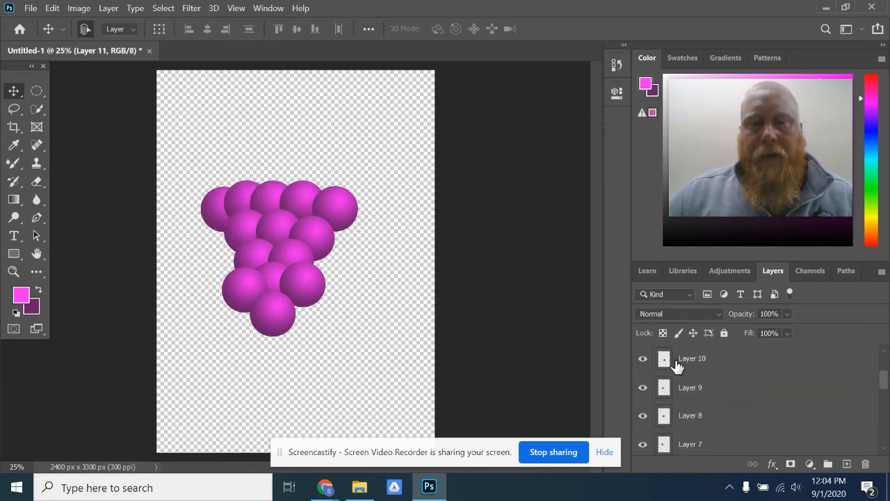
scroll(700, 424, down, 5)
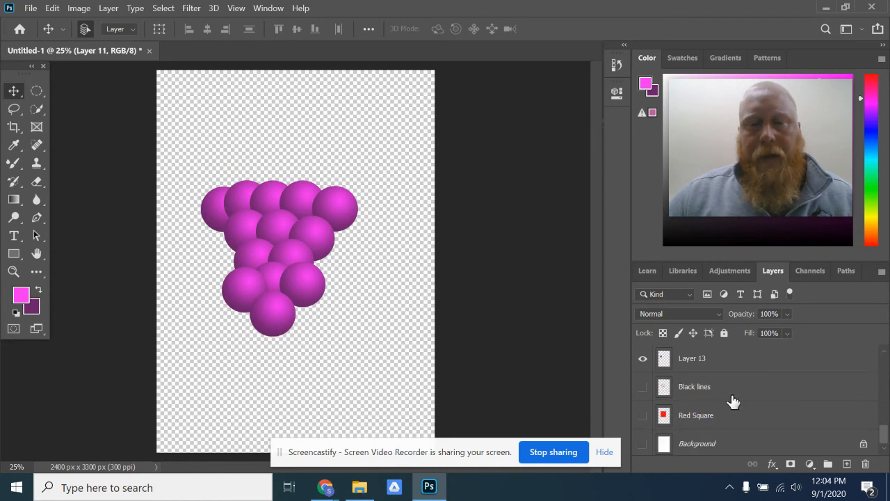
scroll(695, 417, up, 5)
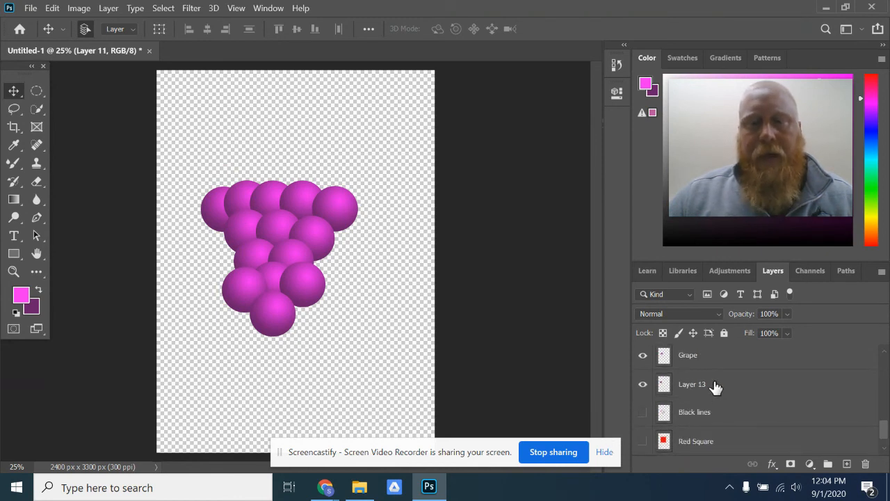
scroll(714, 386, up, 5)
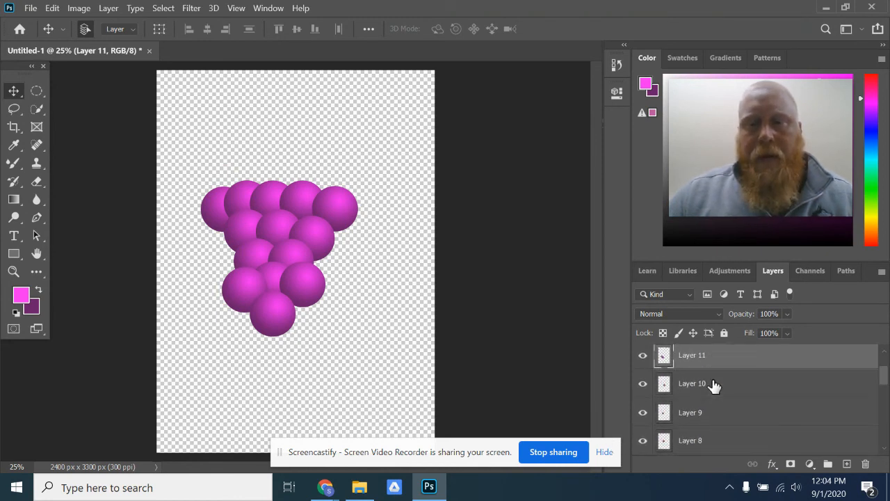
click(643, 356)
click(643, 355)
right_click(738, 361)
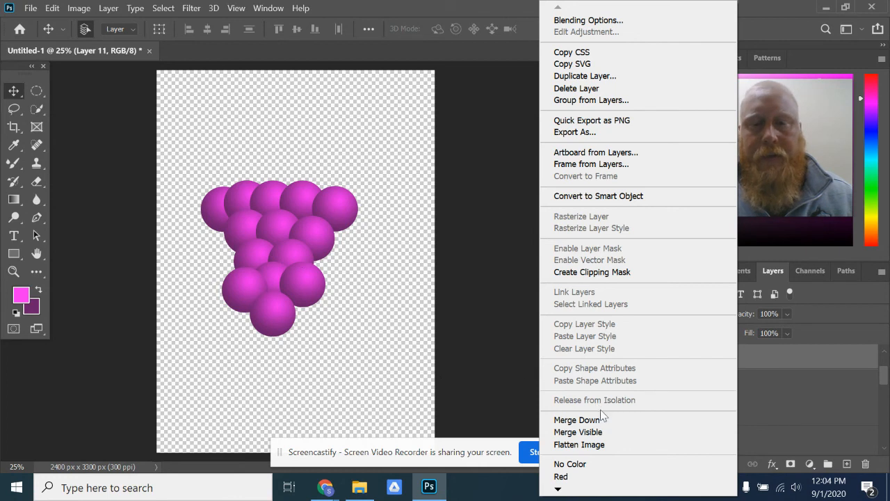
click(601, 432)
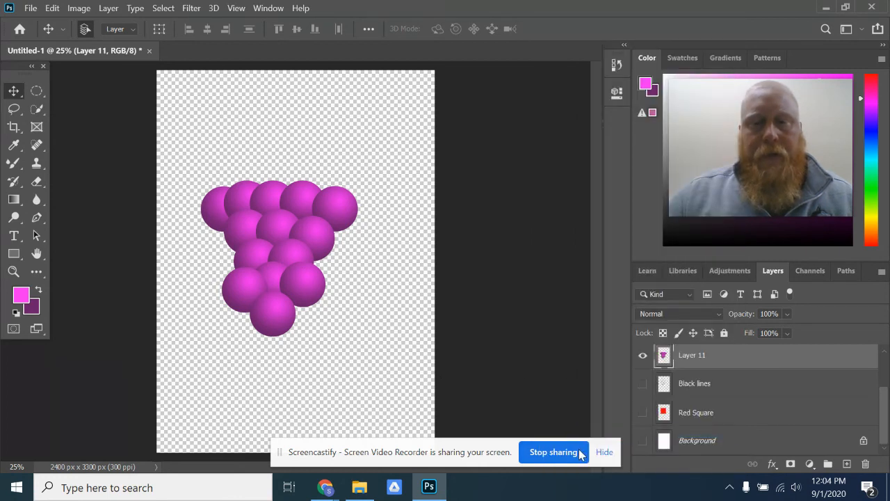
- Toggle Layer 11's visibility to check the merged grape bunch, and show the Background layer again
click(643, 356)
click(643, 357)
click(643, 356)
click(642, 356)
click(643, 440)
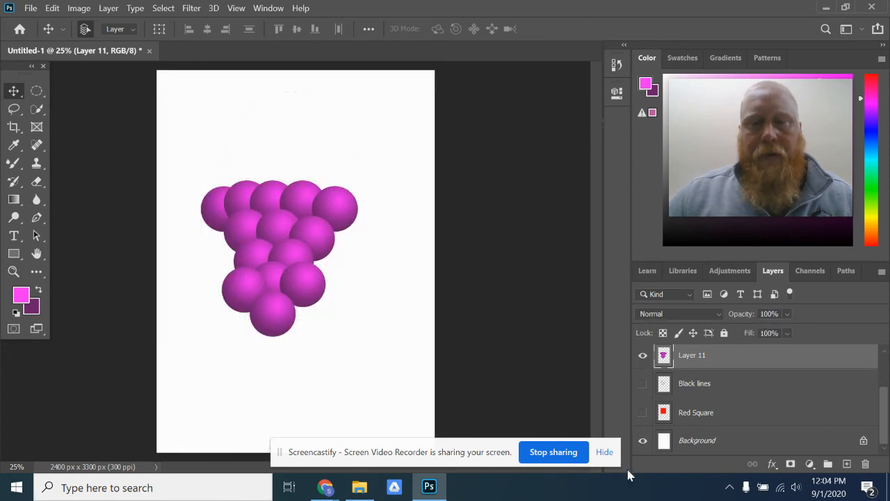
- Move the grape bunch to the page's upper left, and show Orange copy and Orange side by side beneath it
drag(271, 288, 257, 224)
scroll(816, 421, up, 2)
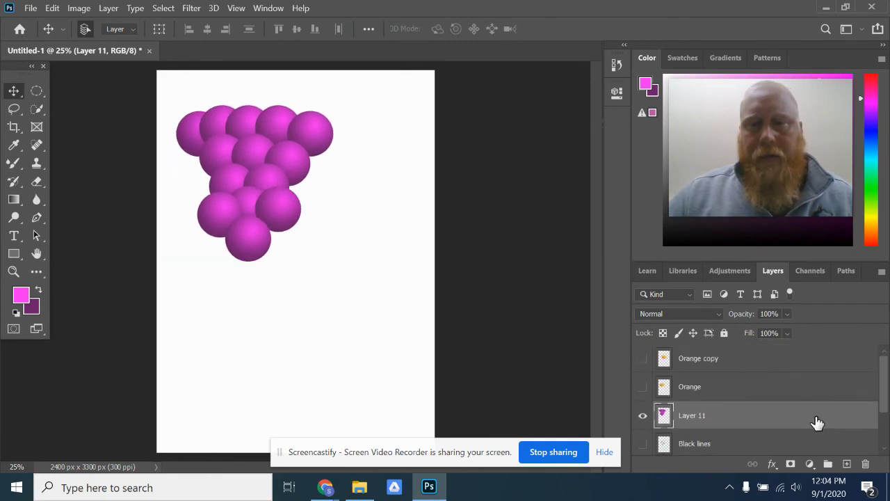
click(643, 359)
drag(288, 220, 314, 261)
click(643, 387)
drag(242, 229, 223, 293)
- Show the Red Square layer and move the square directly below the two orange clusters
scroll(709, 373, down, 2)
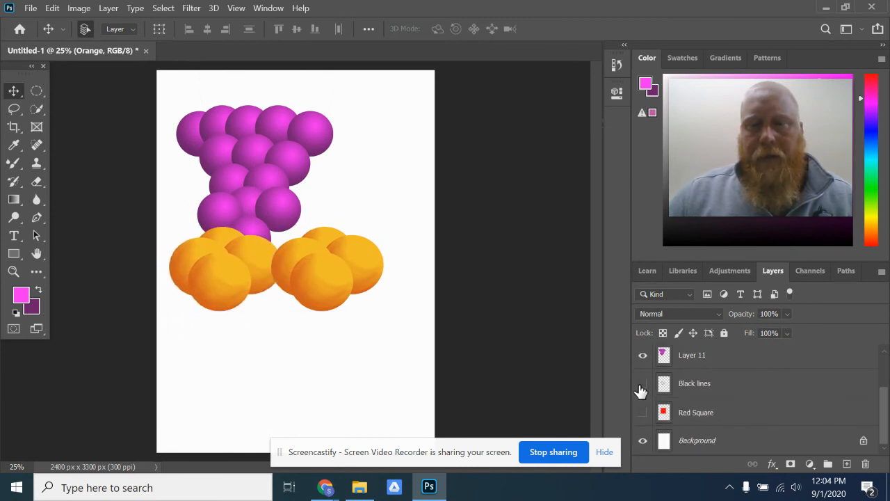
click(641, 387)
click(641, 412)
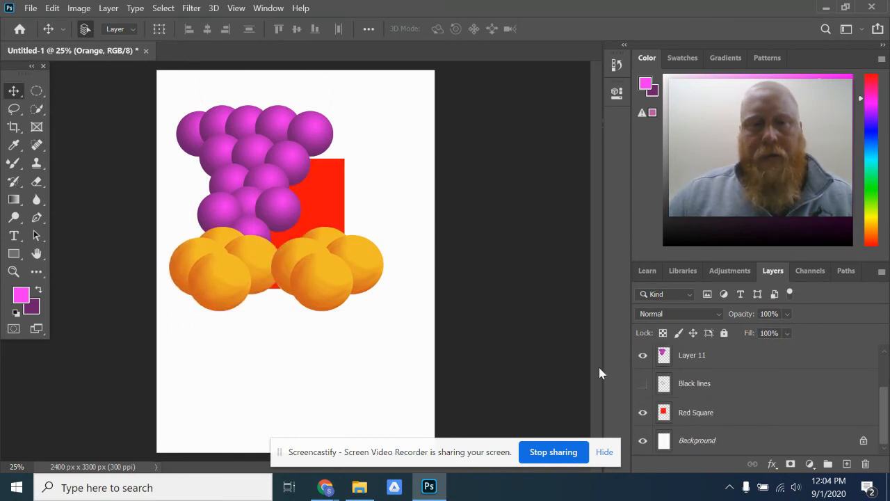
click(733, 417)
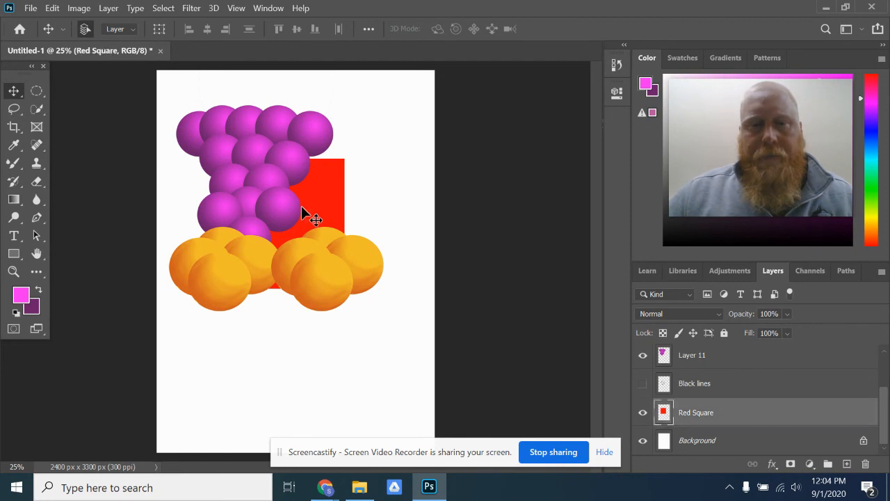
drag(339, 201, 333, 344)
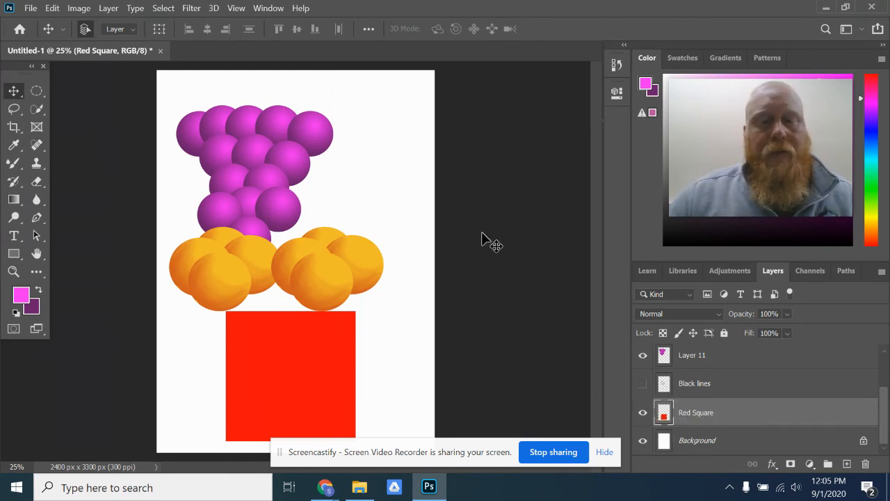
- Distort the red square into a bowl by spreading its upper corners outward, and raise it to just beneath the oranges
click(51, 8)
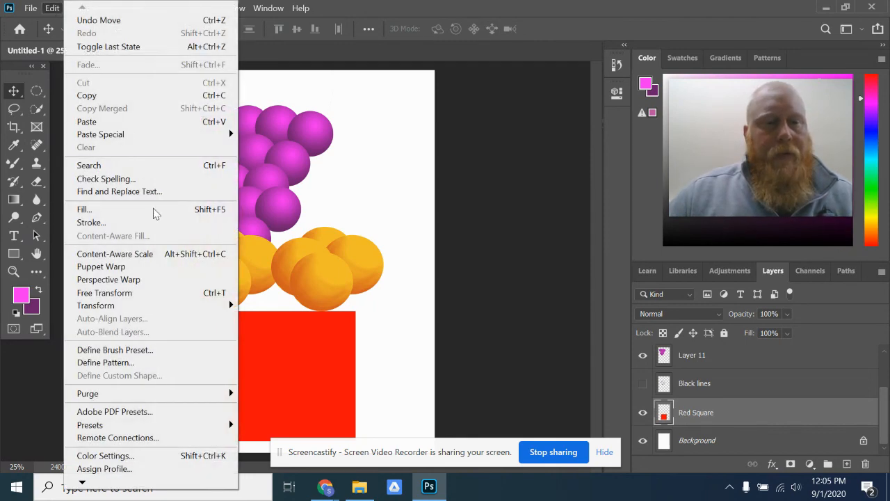
mouse_move(137, 314)
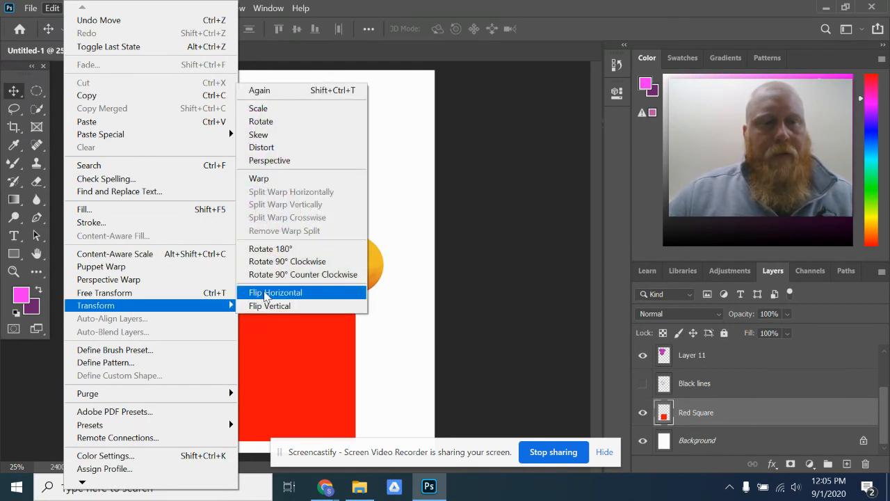
click(272, 148)
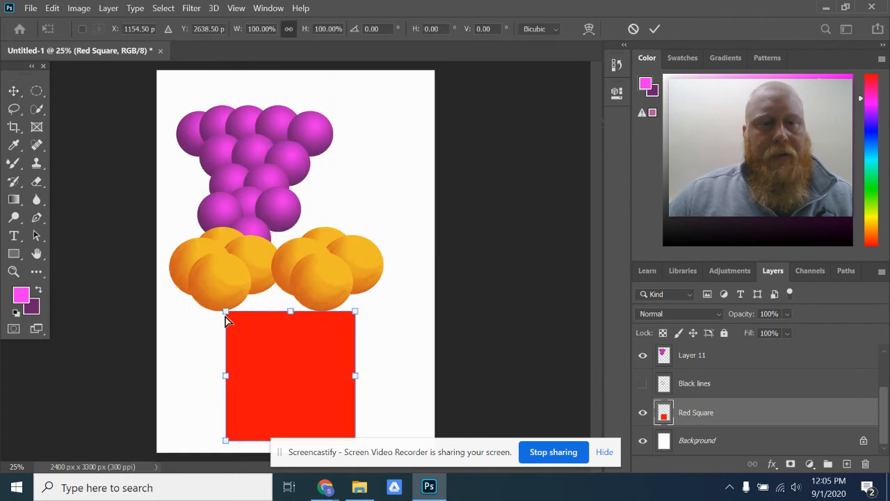
drag(229, 312, 165, 338)
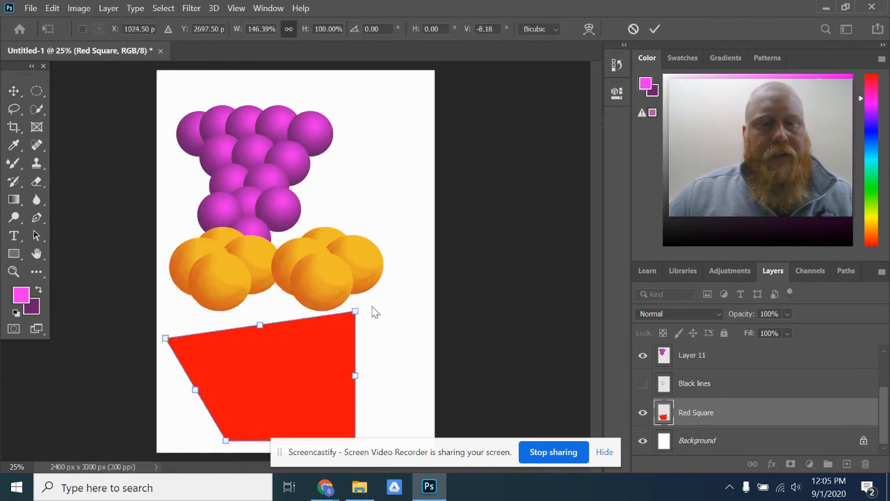
drag(356, 311, 425, 348)
drag(294, 410, 294, 382)
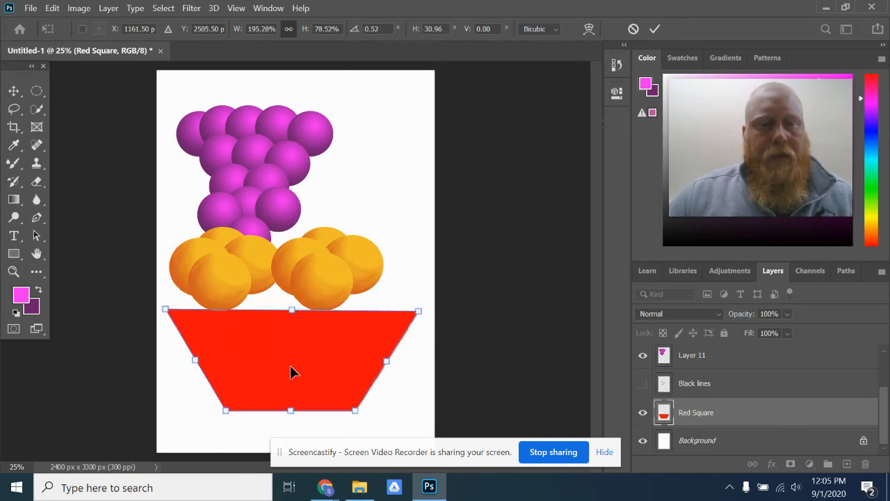
key(Return)
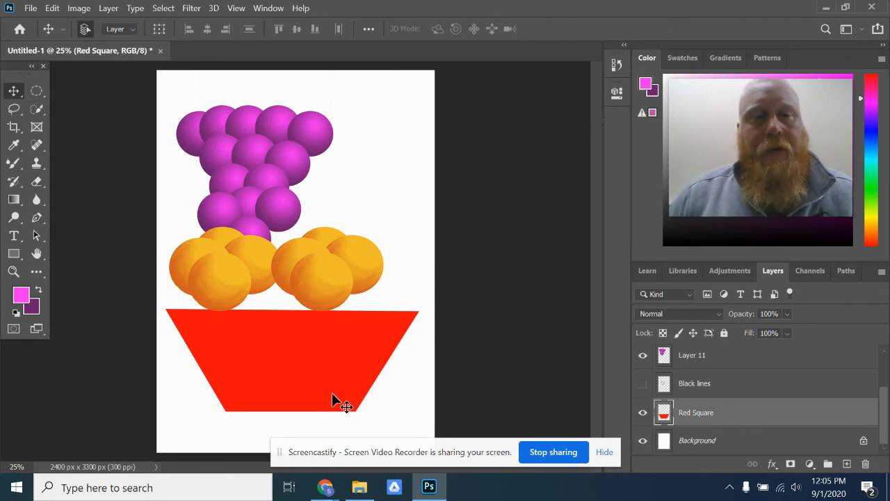
- Add two empty layers above Red Square and nudge the left orange cluster down onto the bowl's rim
click(881, 273)
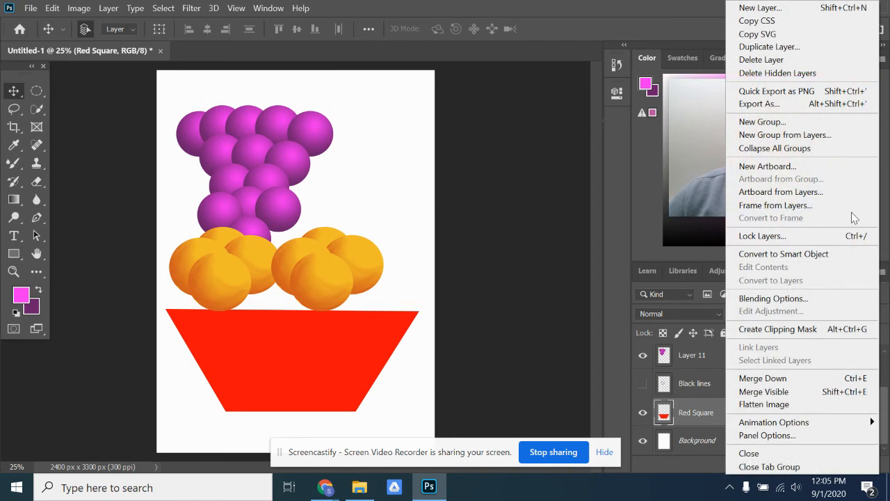
click(772, 8)
click(556, 130)
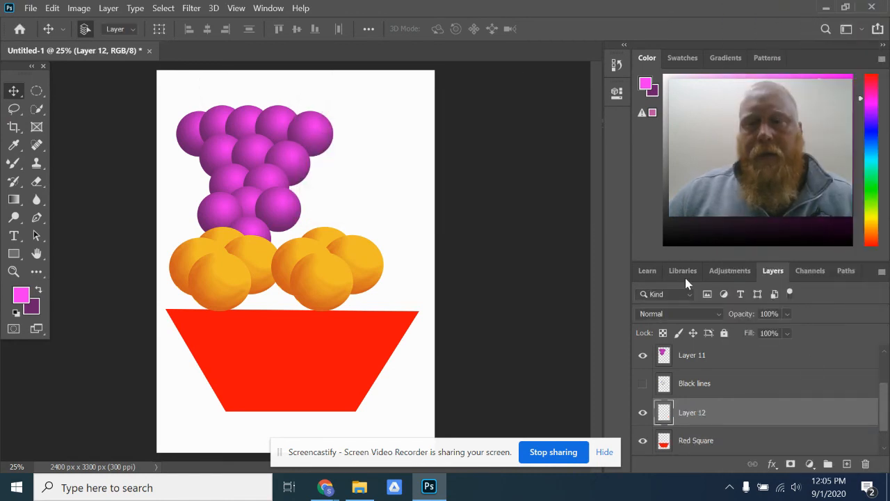
click(847, 463)
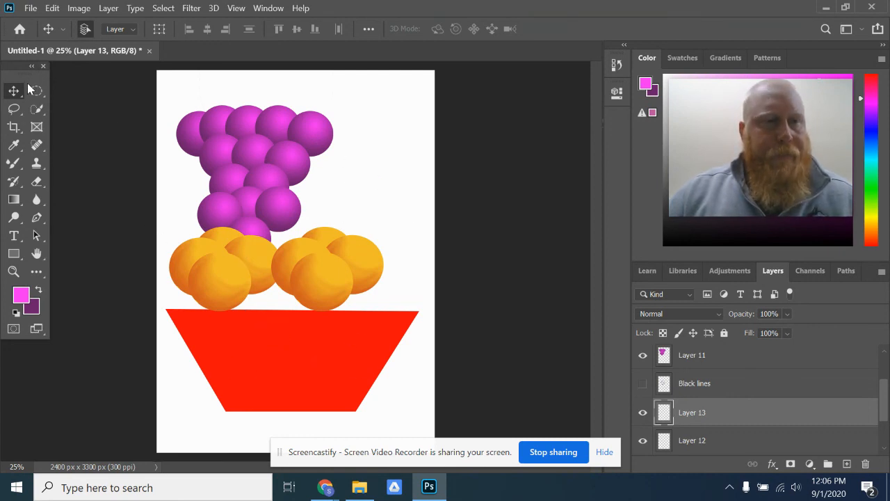
drag(226, 277, 233, 295)
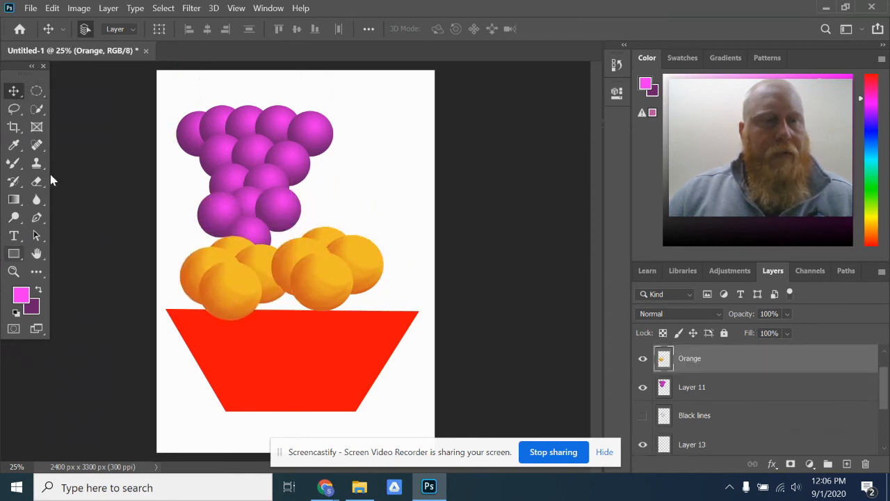
- Review the marquee, quick selection and brush tool groups, activating Rectangular Marquee, Magic Wand and Mixer Brush in turn
click(40, 90)
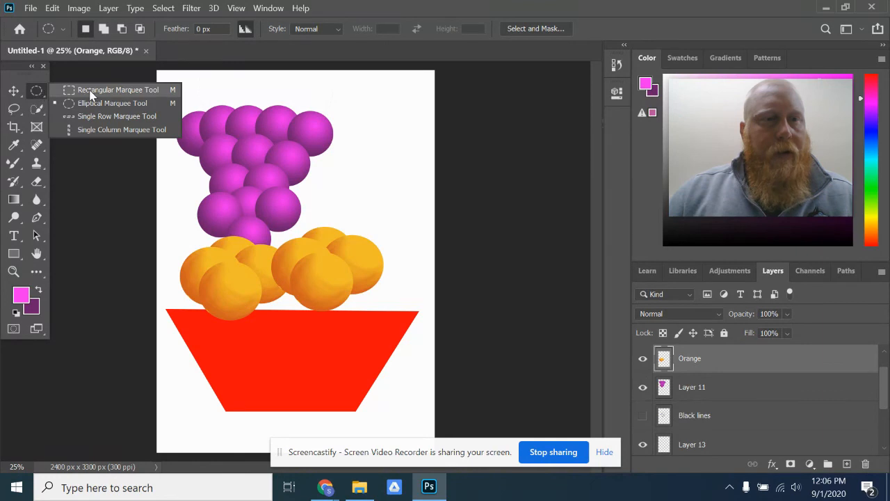
click(95, 90)
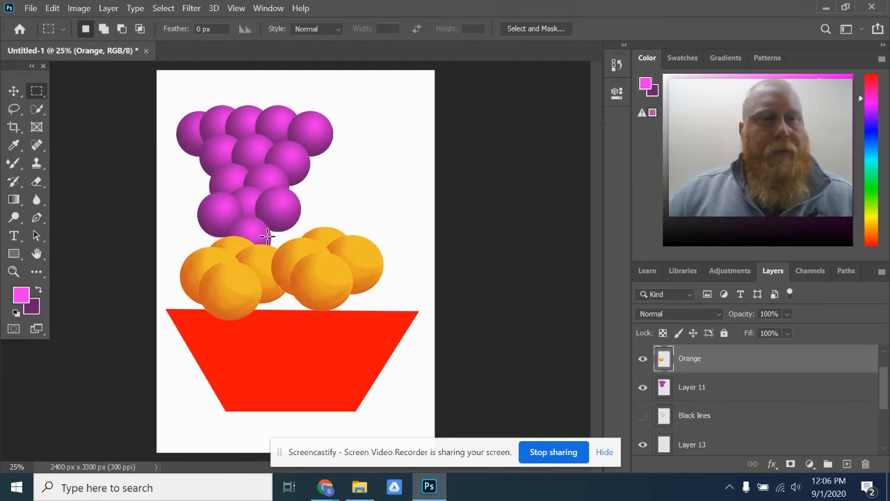
drag(33, 118, 34, 119)
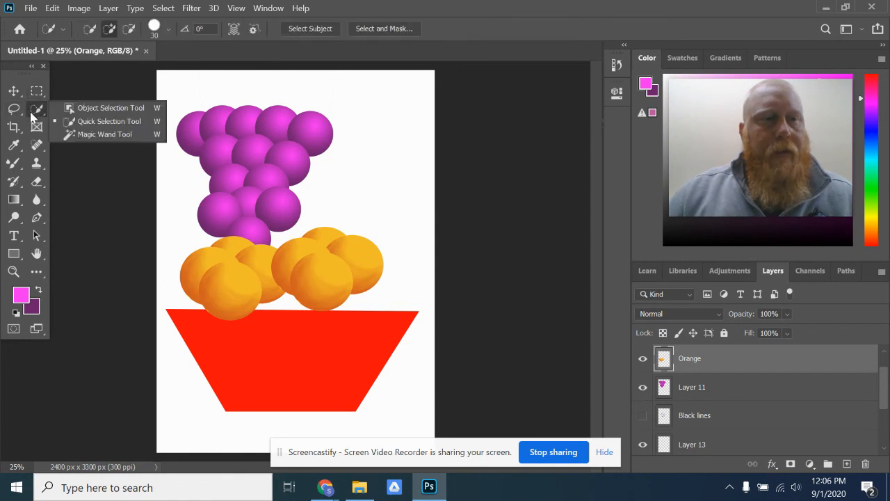
click(79, 129)
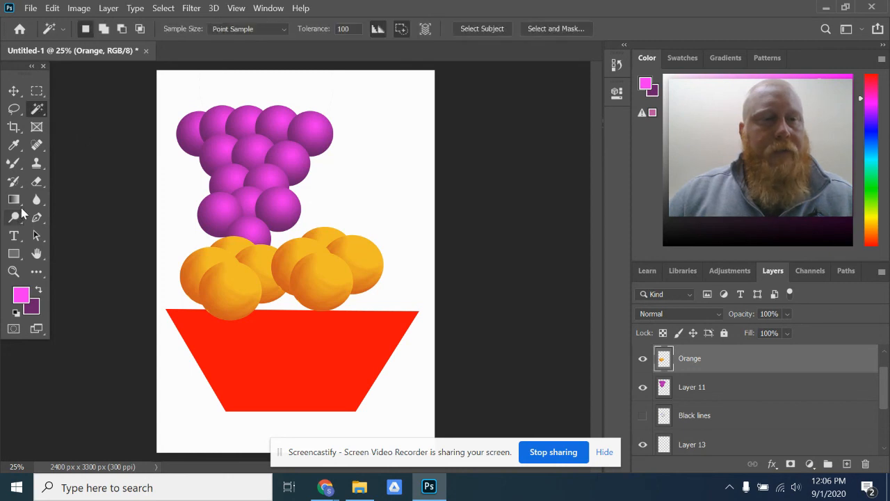
drag(13, 162, 14, 163)
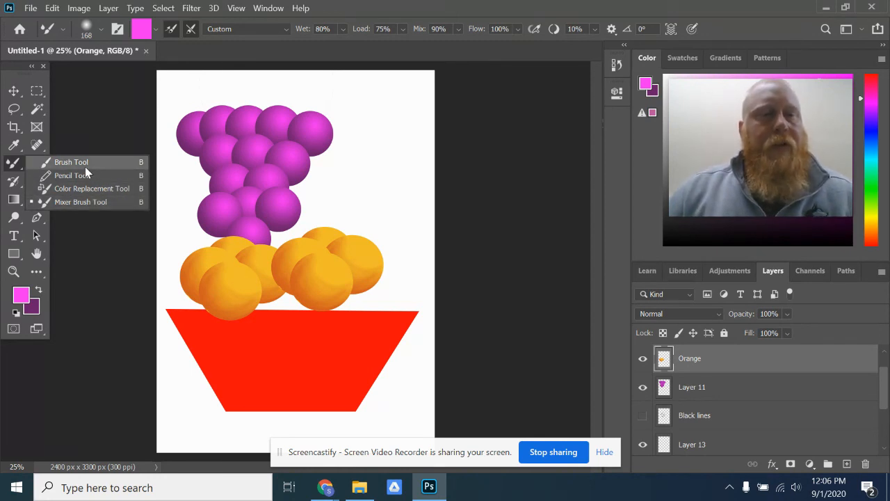
click(91, 206)
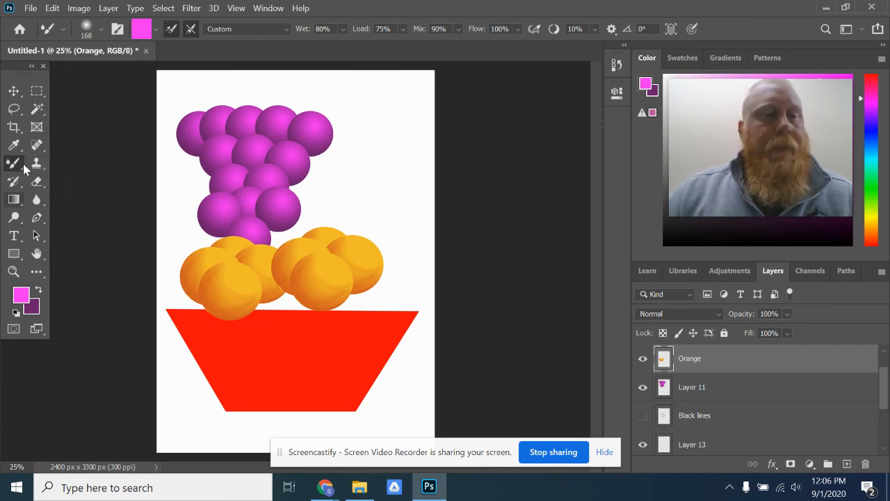
- Erase part of the left orange cluster on the Orange layer and the edge of the upper-left grape on Layer 11
click(35, 182)
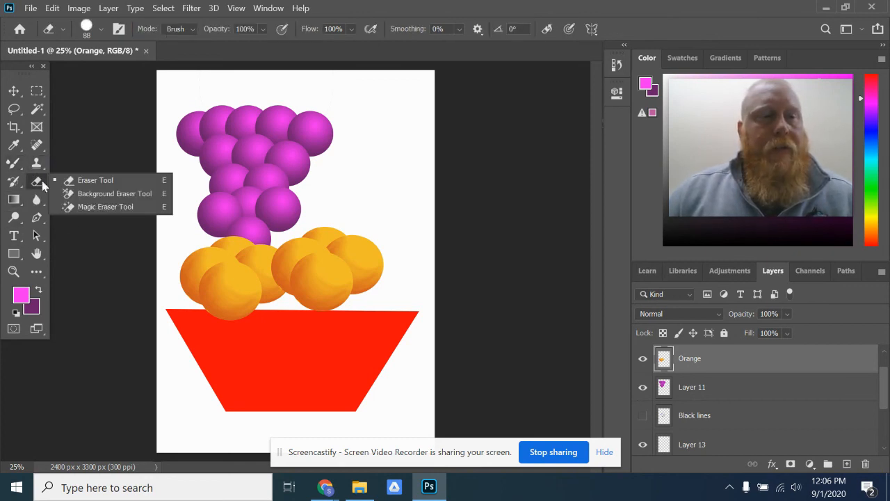
click(92, 182)
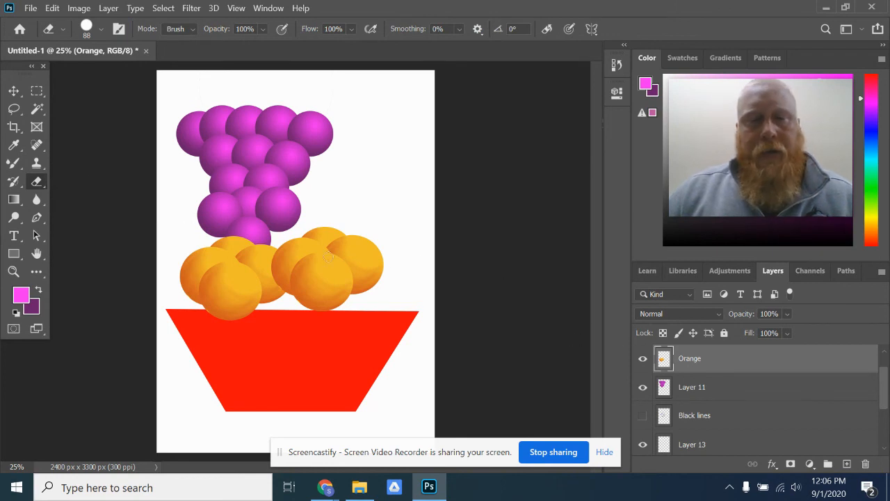
click(643, 358)
click(643, 358)
mouse_move(195, 249)
mouse_down()
mouse_move(230, 254)
mouse_move(208, 253)
mouse_move(226, 263)
mouse_move(233, 286)
mouse_up()
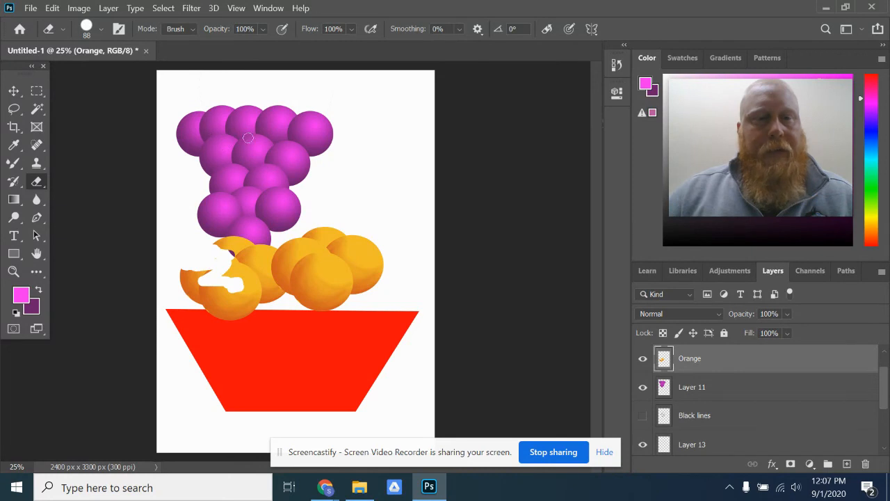
click(710, 390)
drag(183, 131, 191, 121)
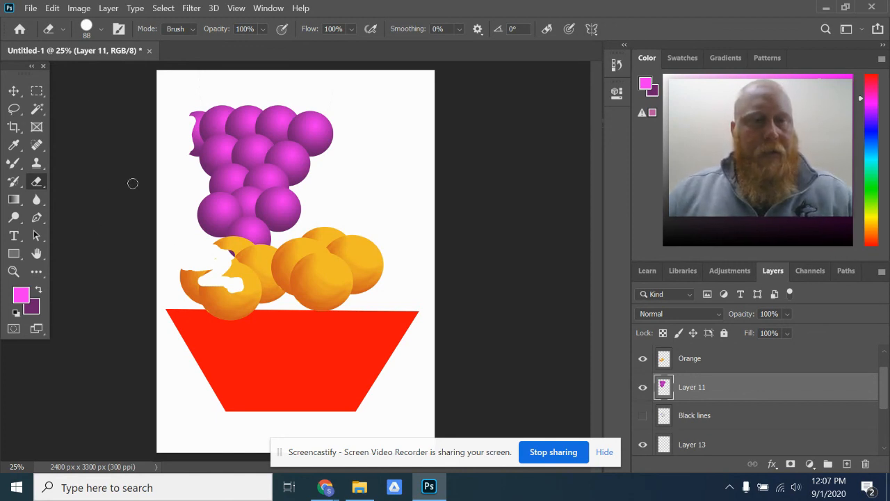
- Undo the eraser strokes on the grapes and the left orange cluster, and leave the Orange layer shown
key(ctrl+z)
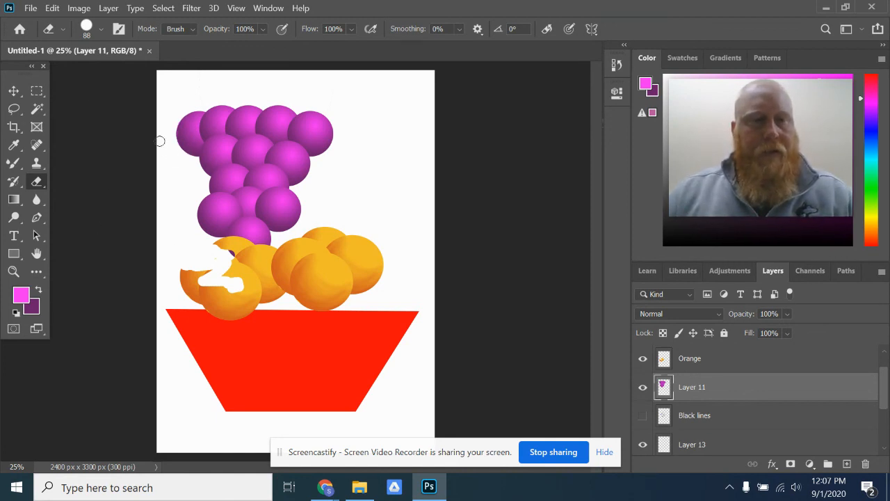
click(54, 8)
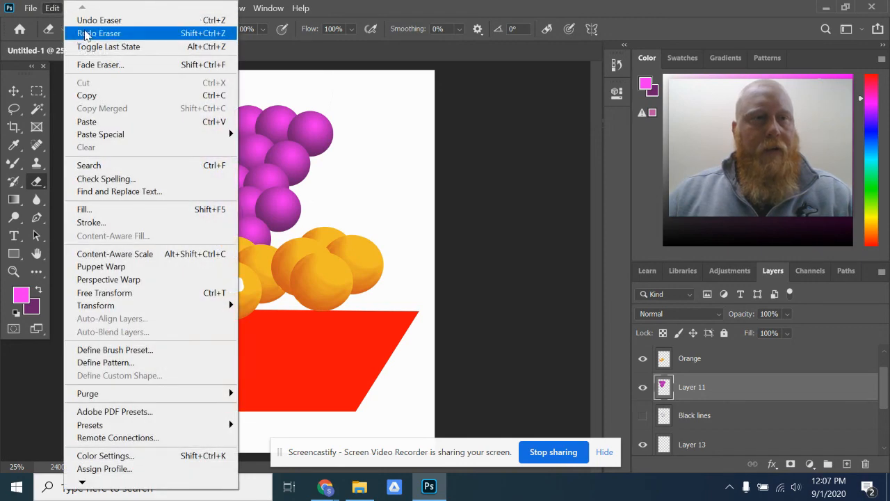
click(91, 22)
click(55, 8)
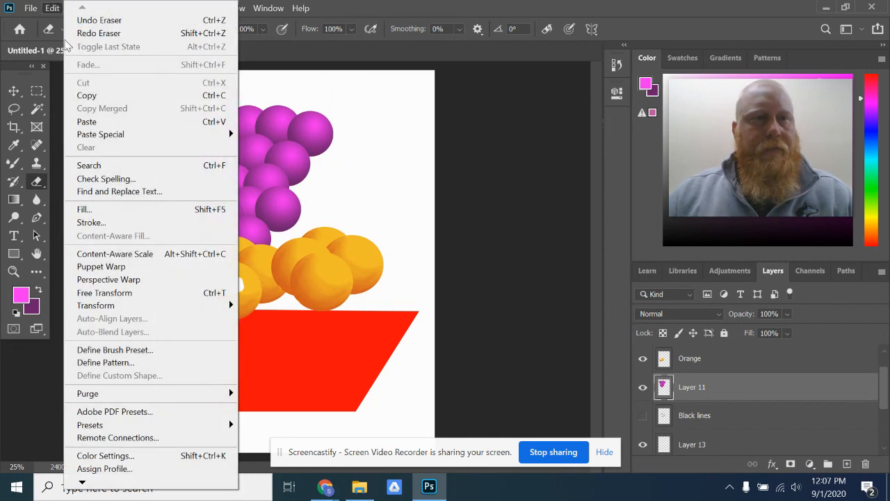
click(87, 21)
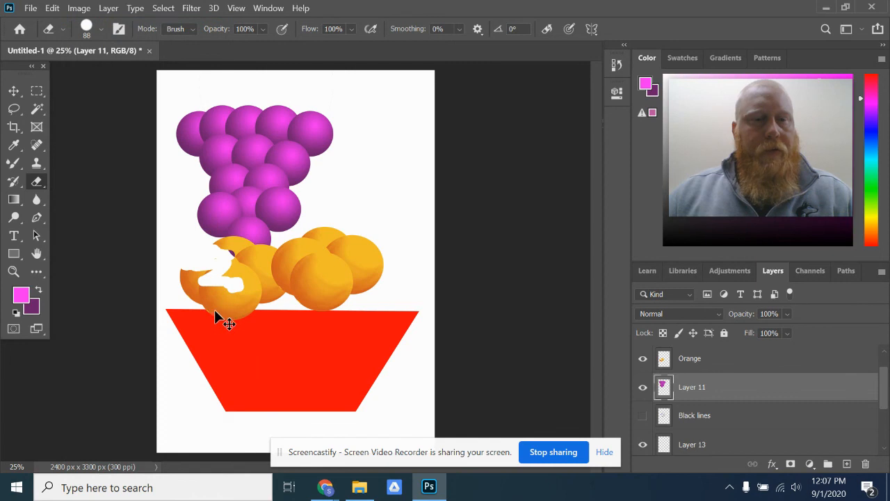
key(ctrl+z)
key(ctrl+z)
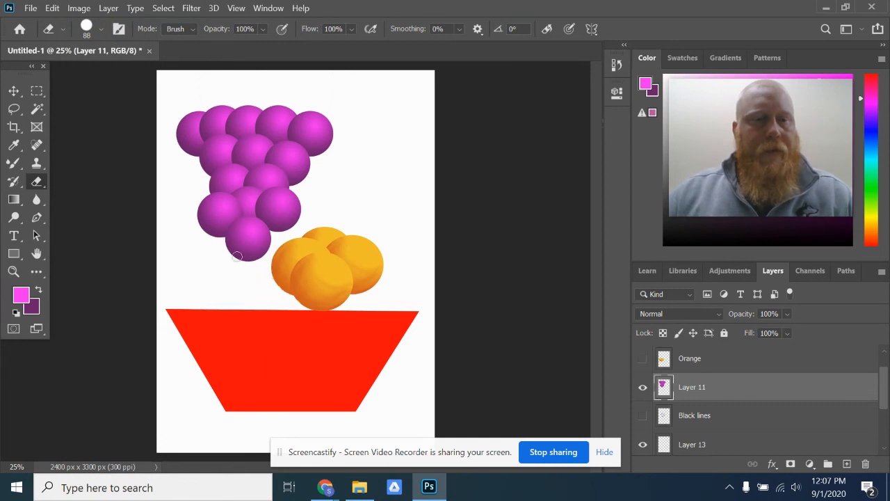
click(643, 358)
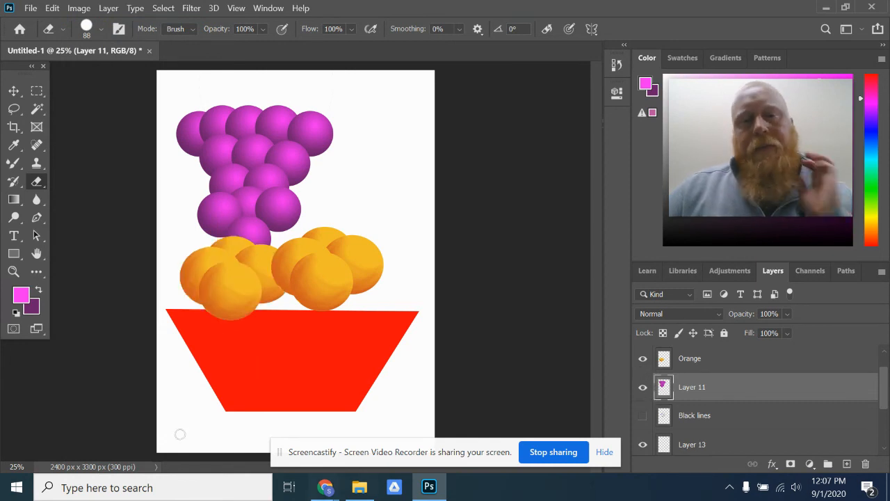
- Choose the Paint Bucket tool and set the foreground color to medium green 3cc359
drag(14, 199, 66, 211)
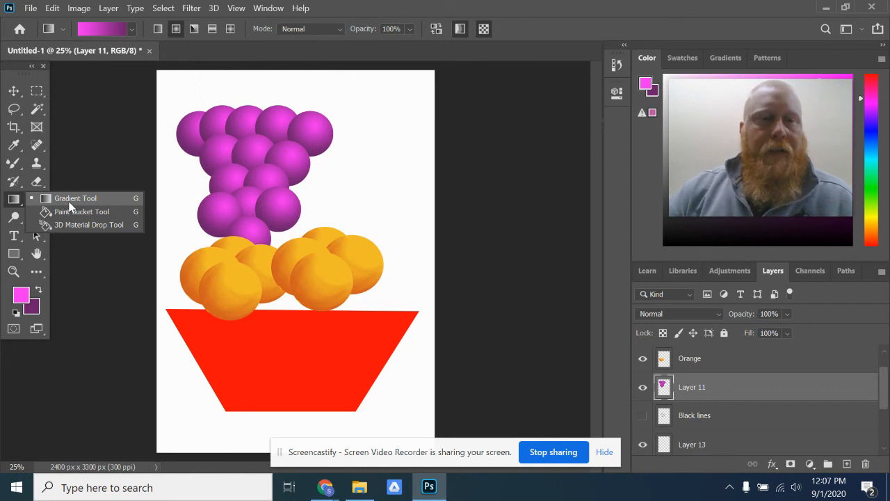
click(79, 210)
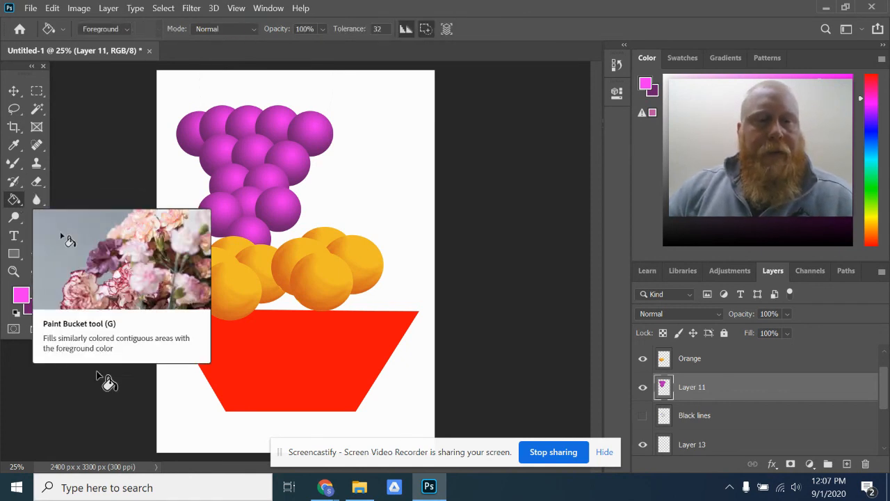
click(26, 298)
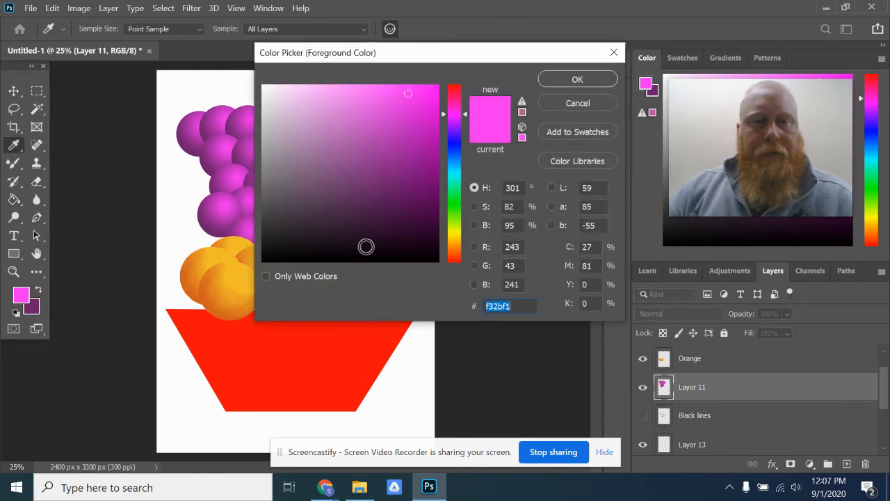
drag(455, 252, 455, 198)
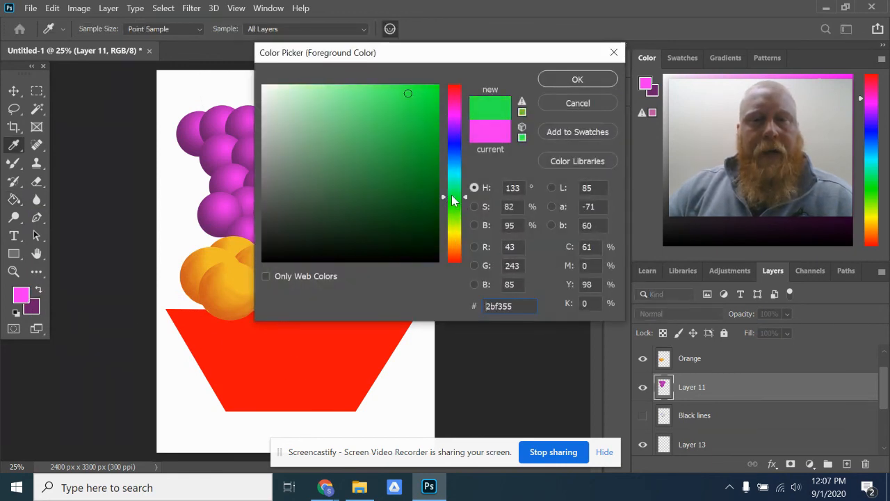
drag(407, 132, 385, 126)
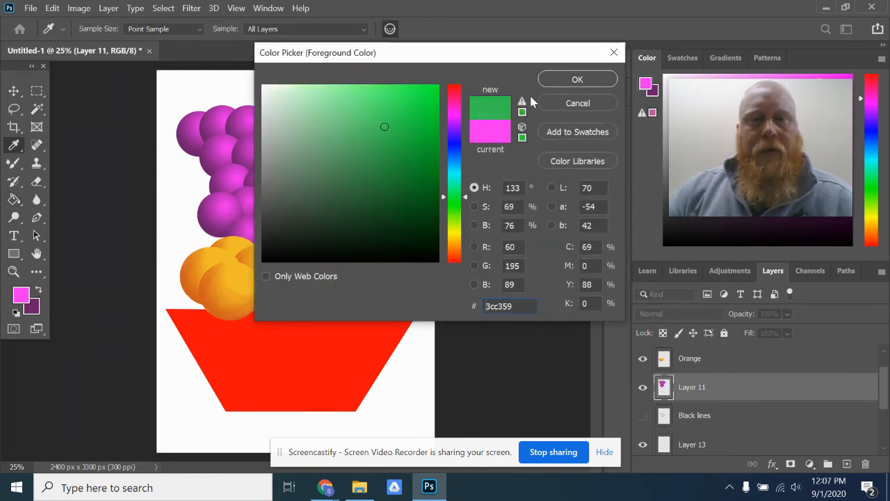
click(578, 79)
- Fill the bowl on the Red Square layer with the green foreground color using the Paint Bucket
key(g)
scroll(745, 390, down, 3)
click(704, 422)
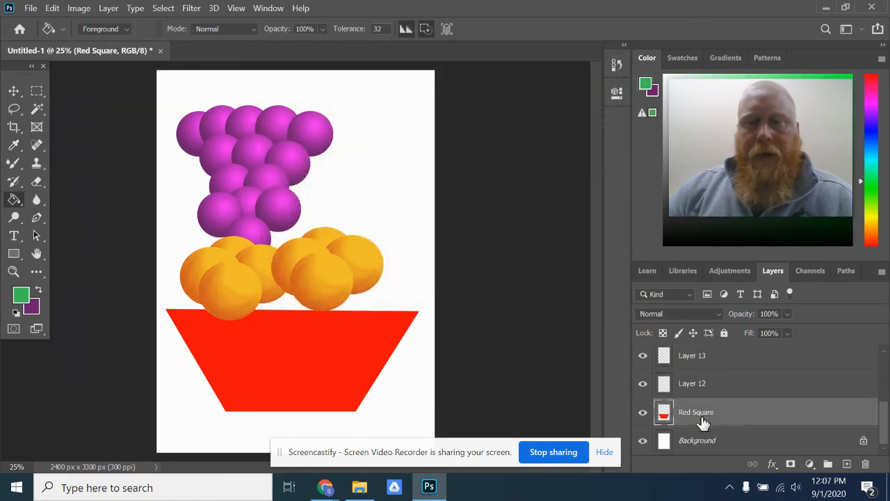
click(643, 414)
click(644, 414)
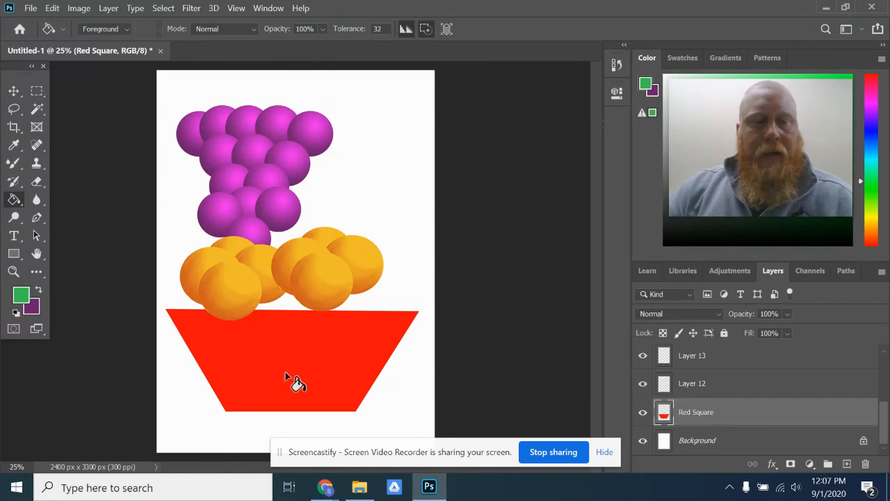
click(254, 344)
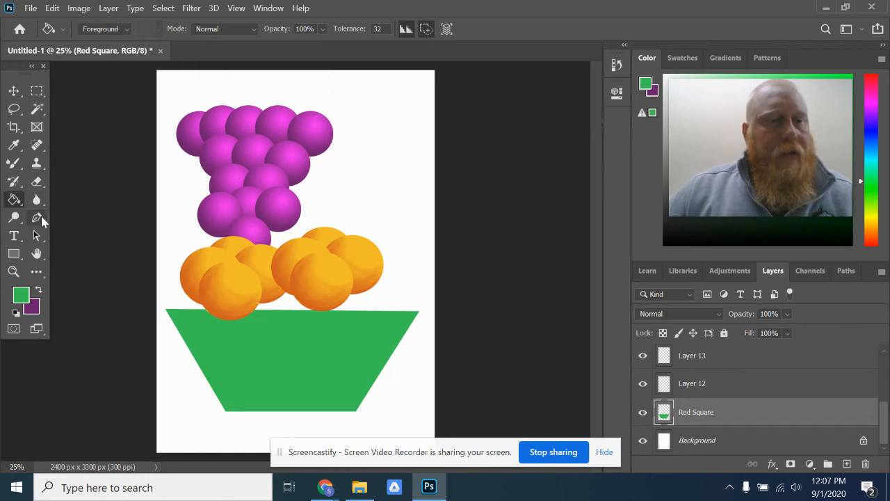
- Change the foreground color to a very dark olive green
click(21, 296)
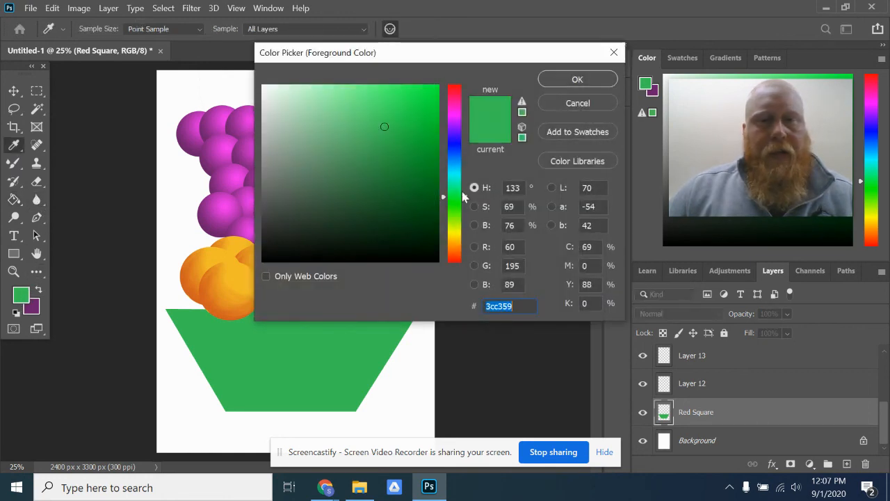
drag(458, 207, 464, 118)
mouse_move(384, 127)
mouse_down()
mouse_move(414, 99)
mouse_move(364, 113)
mouse_move(394, 183)
mouse_move(343, 134)
mouse_move(350, 123)
mouse_up()
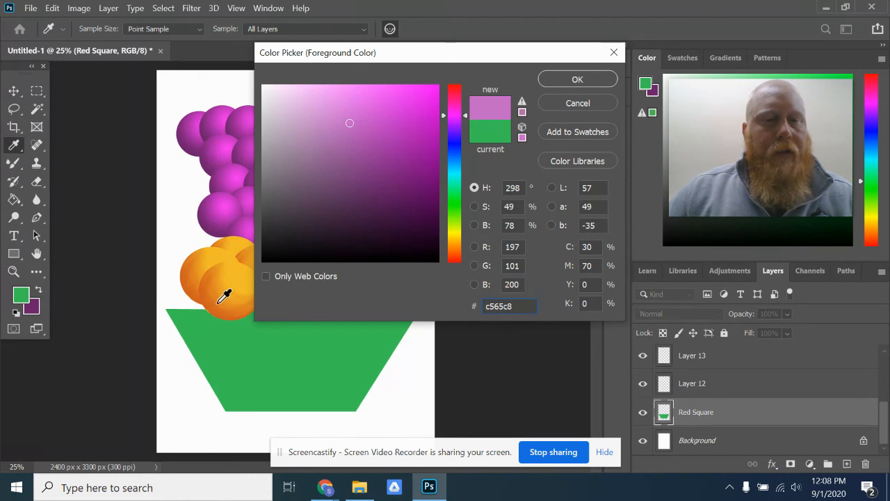
click(36, 310)
click(459, 223)
drag(426, 196, 433, 215)
click(565, 80)
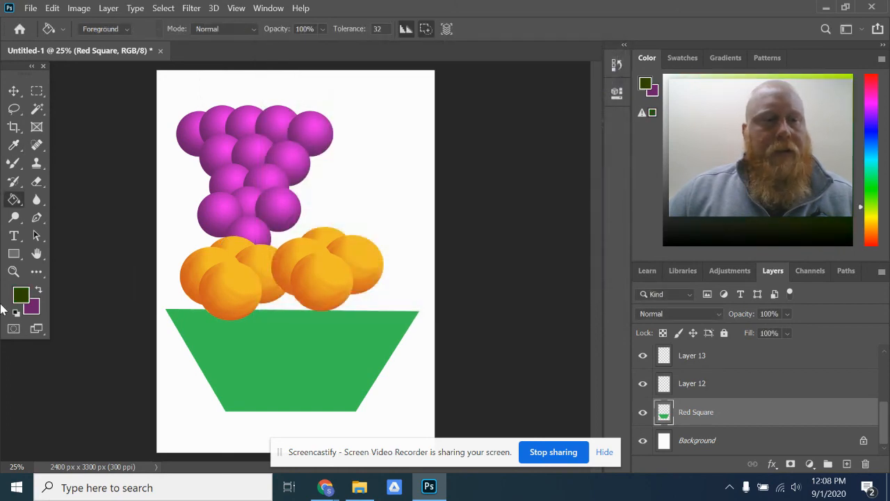
- Set the background color to a bright medium green and swap it with the dark foreground color
click(36, 311)
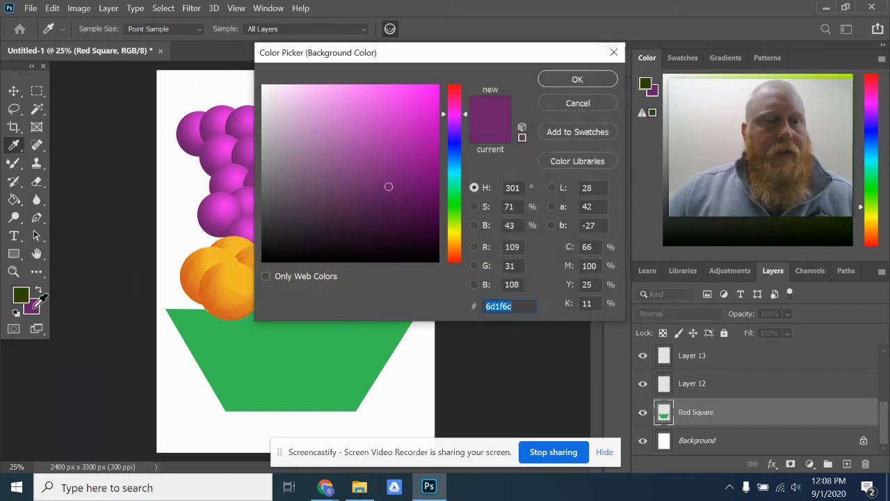
click(452, 199)
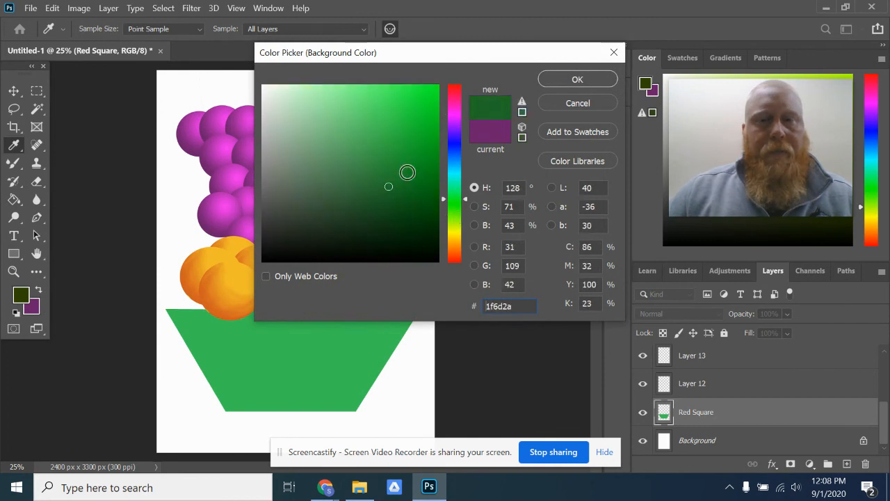
click(402, 125)
click(574, 80)
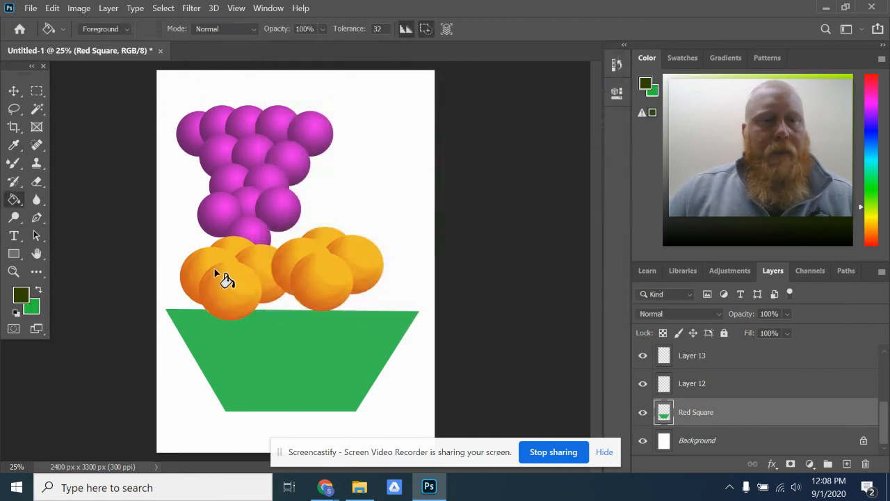
click(41, 292)
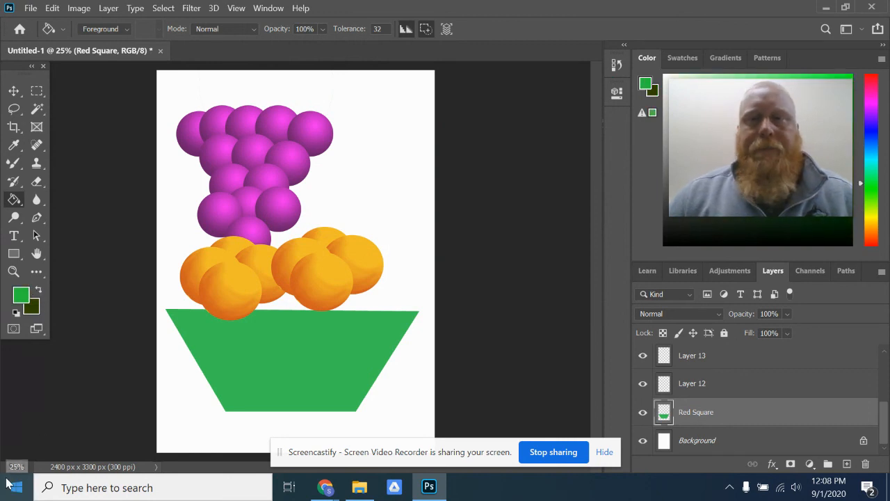